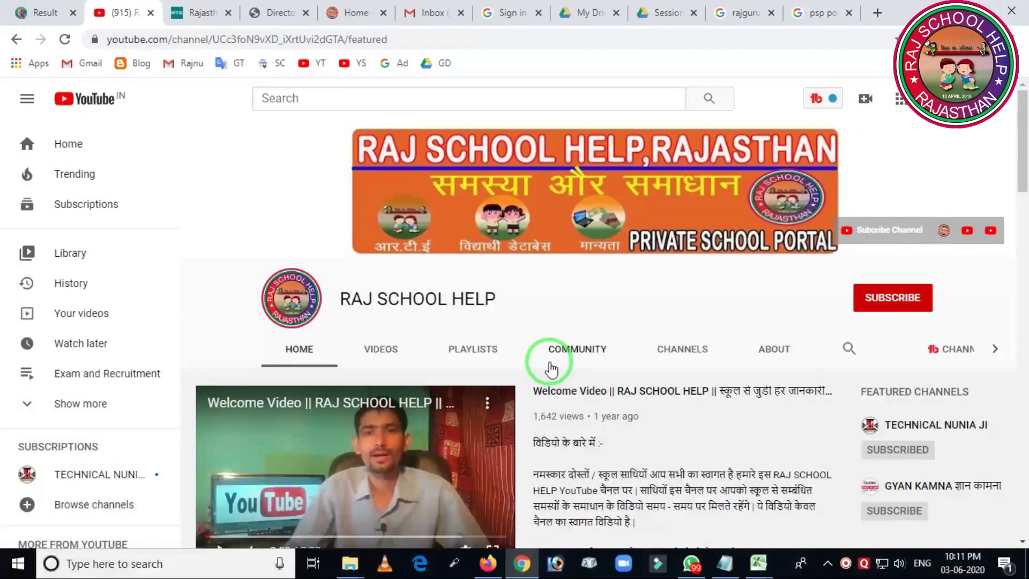
# Scroll down the YouTube channel page, then switch to the Rajasthan Private School Portal tab.
pyautogui.scroll(-3, 536, 375)
pyautogui.scroll(-1, 533, 383)
pyautogui.scroll(-1, 526, 396)
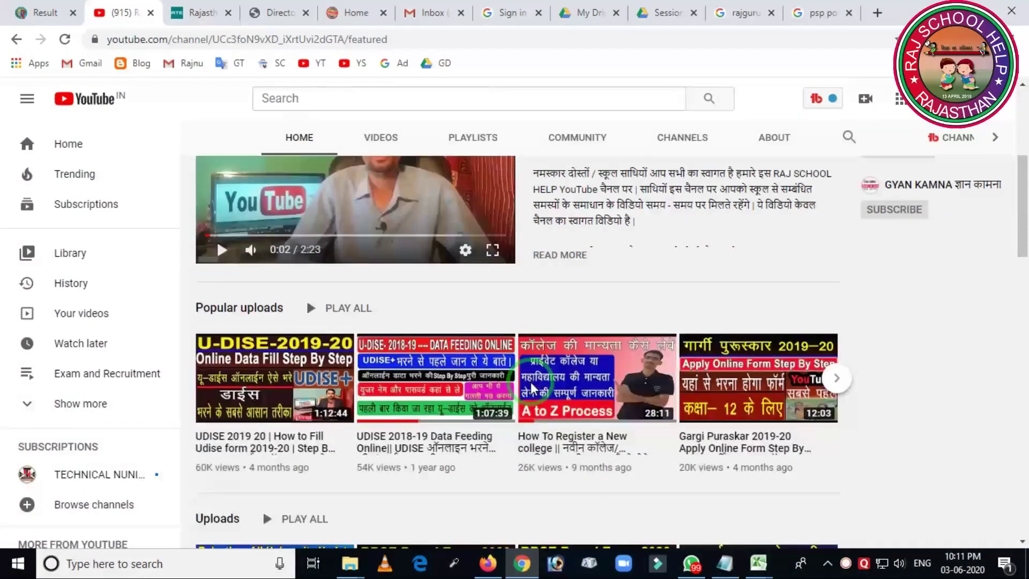
pyautogui.scroll(-1, 480, 444)
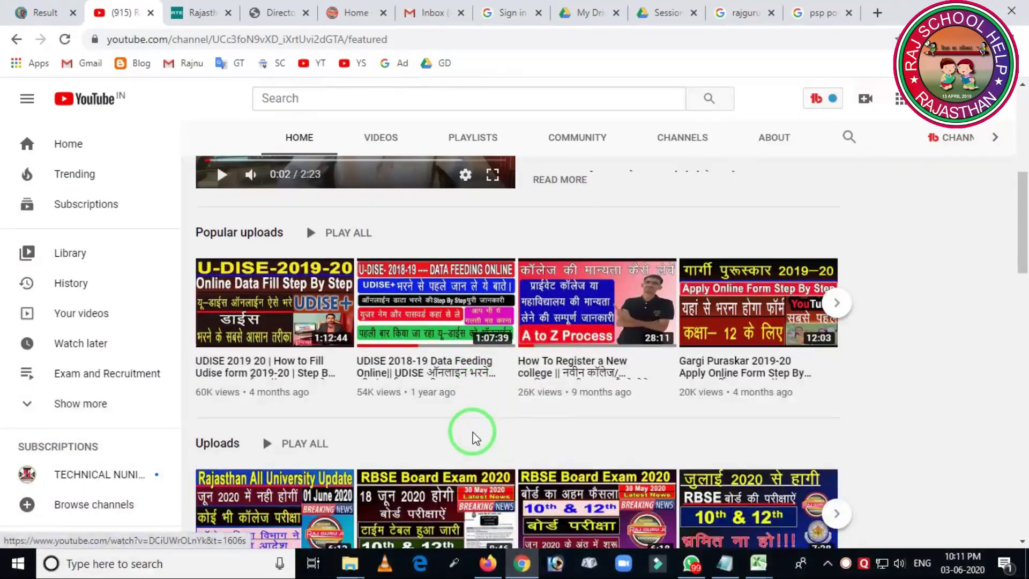
pyautogui.scroll(-1, 476, 438)
pyautogui.scroll(-1, 407, 343)
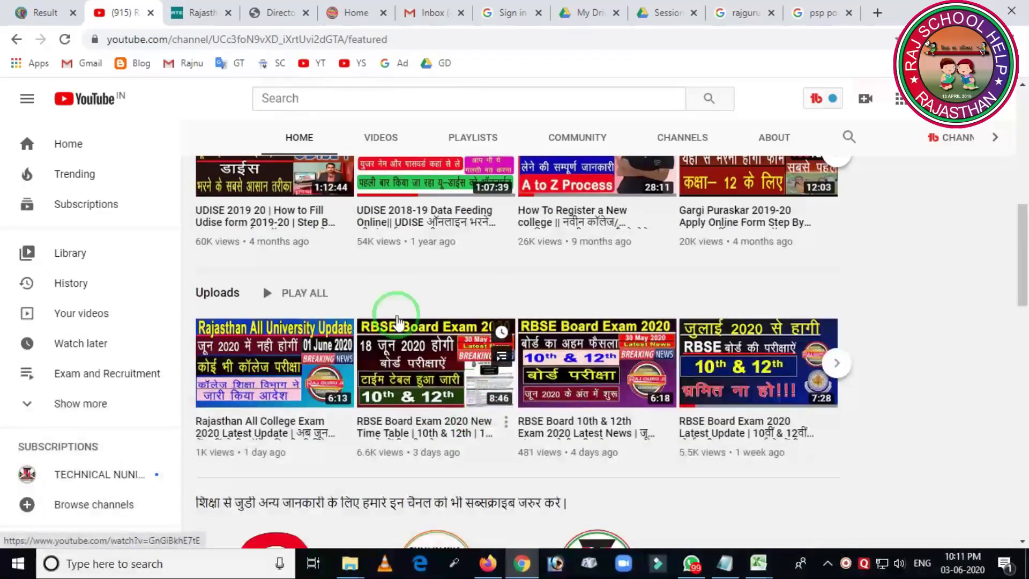
pyautogui.click(198, 17)
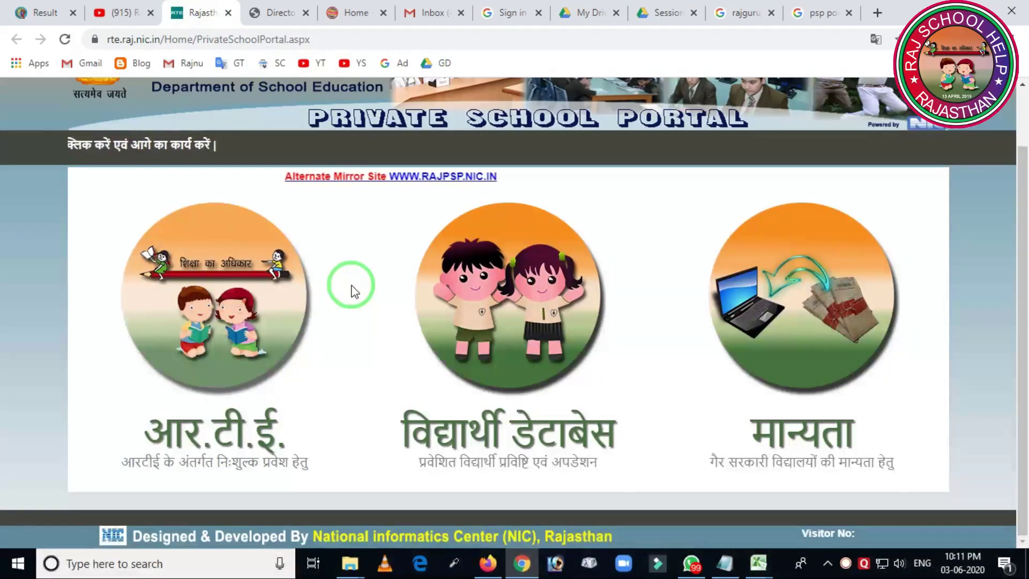
# In the signed-in portal, open Student Passing Certificate - Session 2019-20.
pyautogui.click(271, 17)
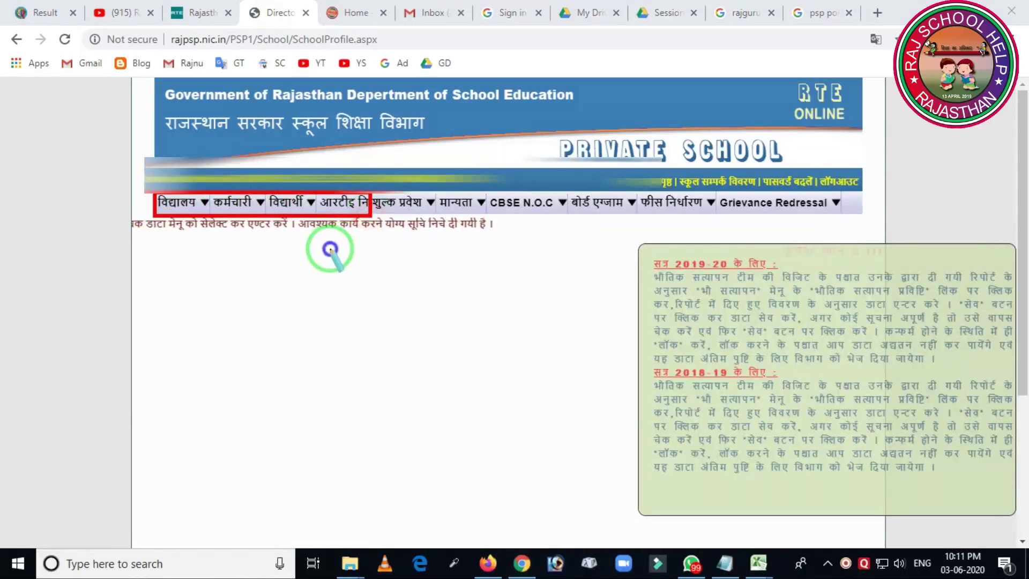
pyautogui.moveTo(329, 221)
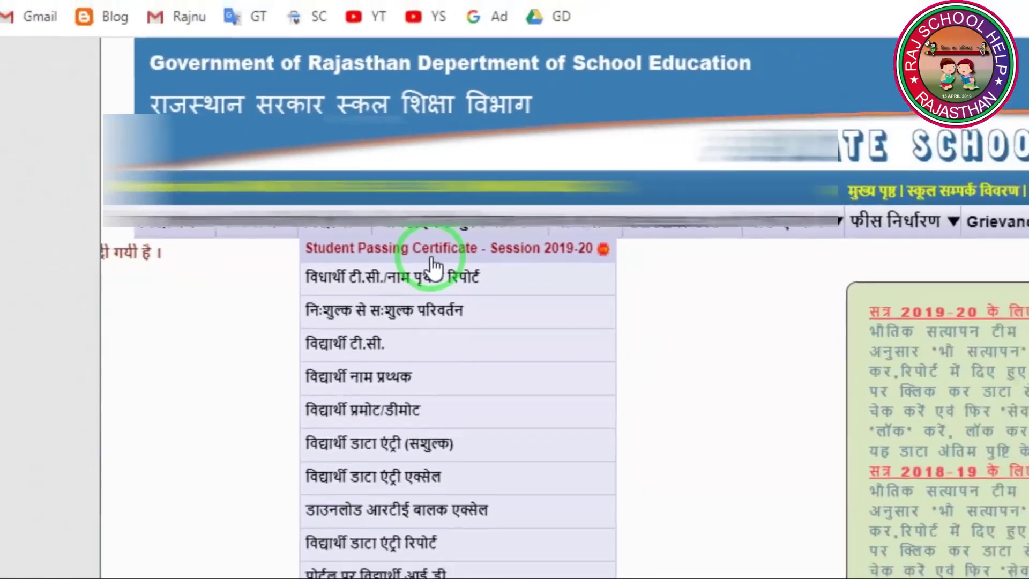
pyautogui.click(517, 300)
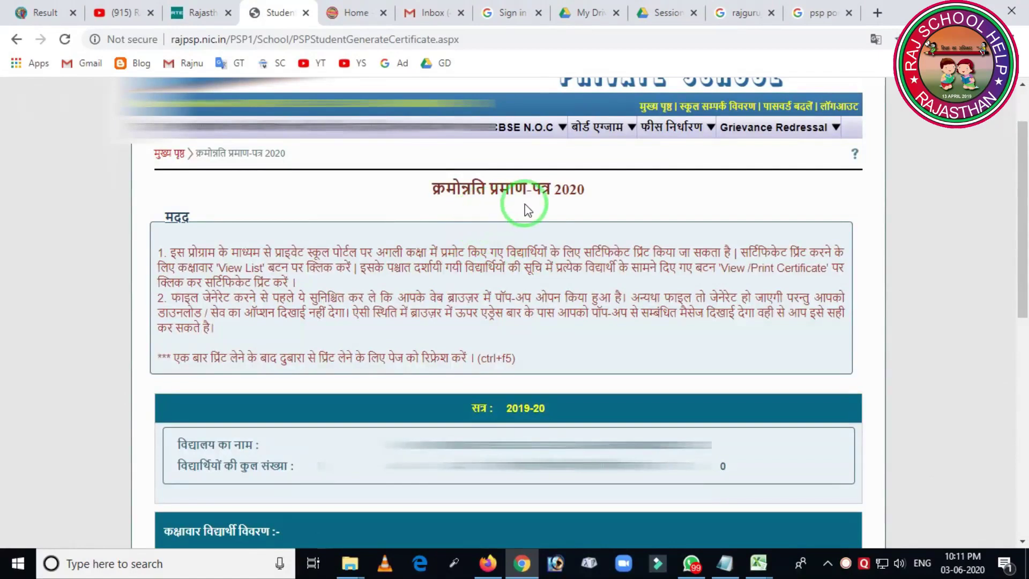
pyautogui.moveTo(402, 171); pyautogui.dragTo(618, 222)
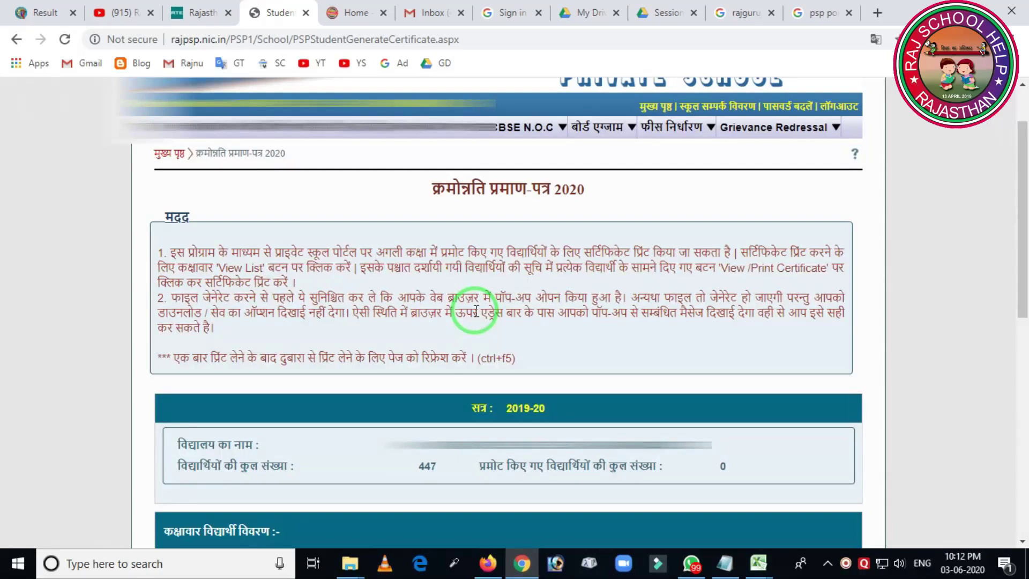
pyautogui.scroll(-5, 476, 311)
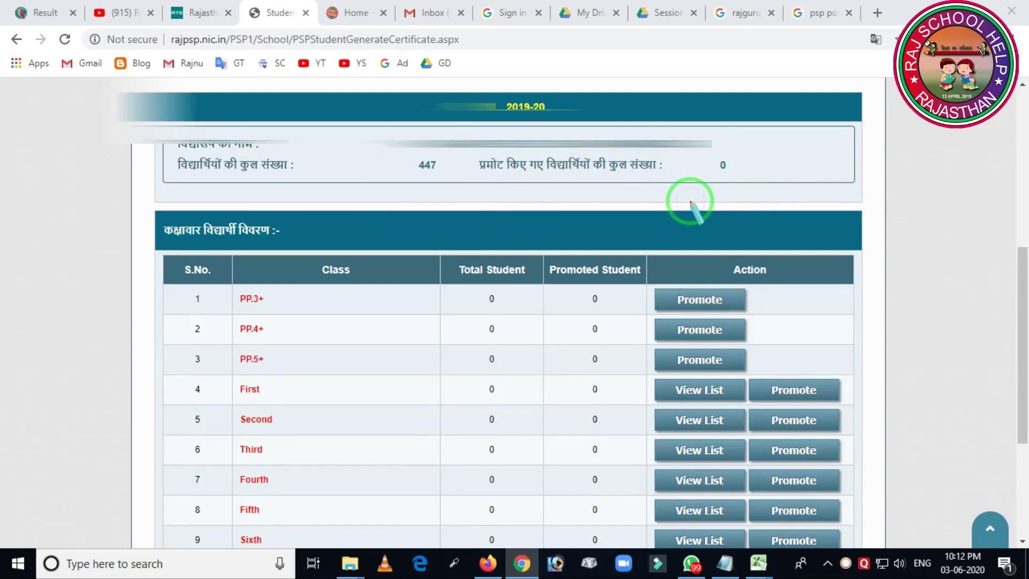
pyautogui.scroll(-3, 593, 263)
pyautogui.scroll(-2, 590, 274)
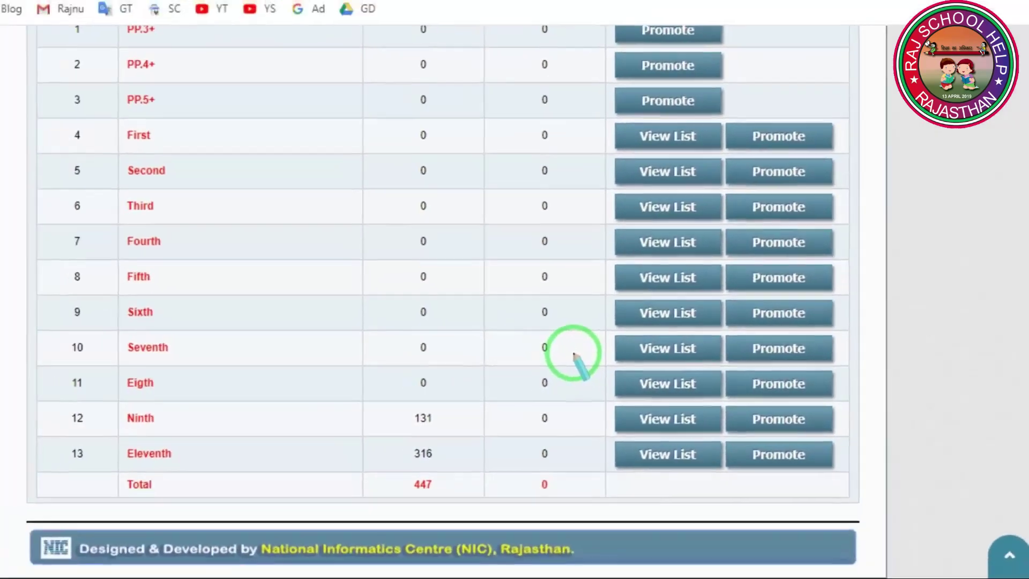
pyautogui.scroll(3, 596, 355)
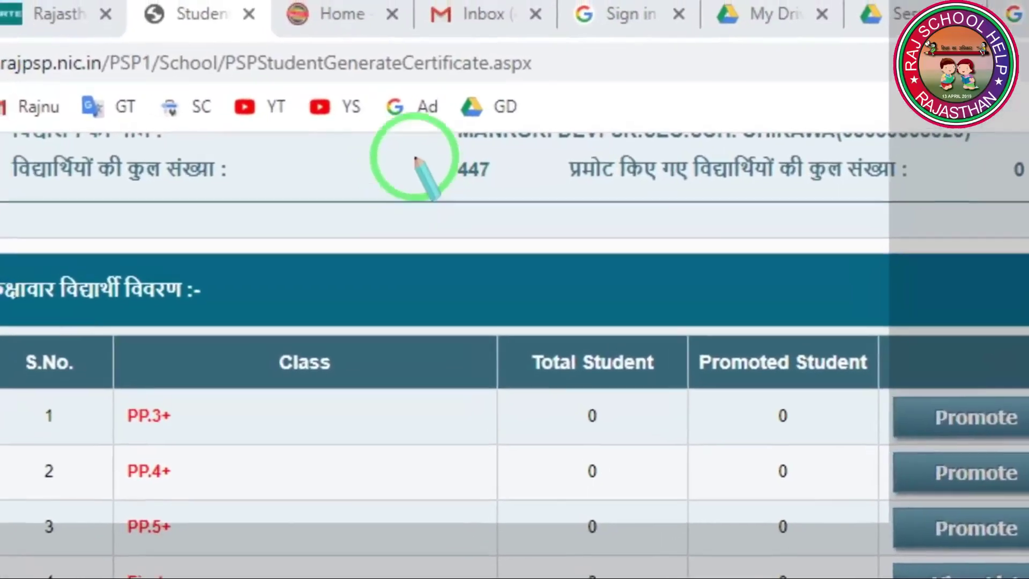
pyautogui.moveTo(363, 128); pyautogui.dragTo(453, 191)
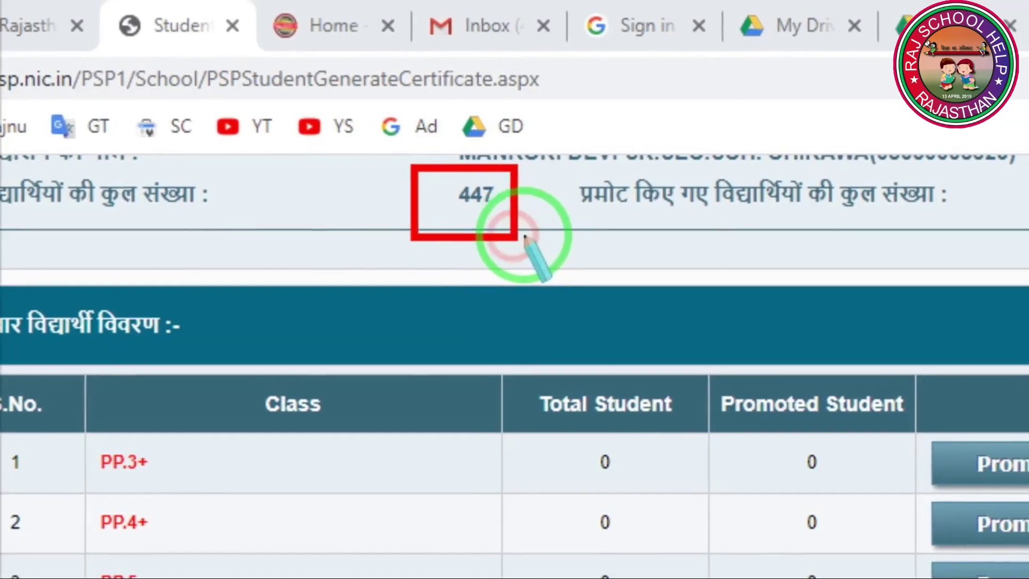
pyautogui.moveTo(753, 180); pyautogui.dragTo(878, 217)
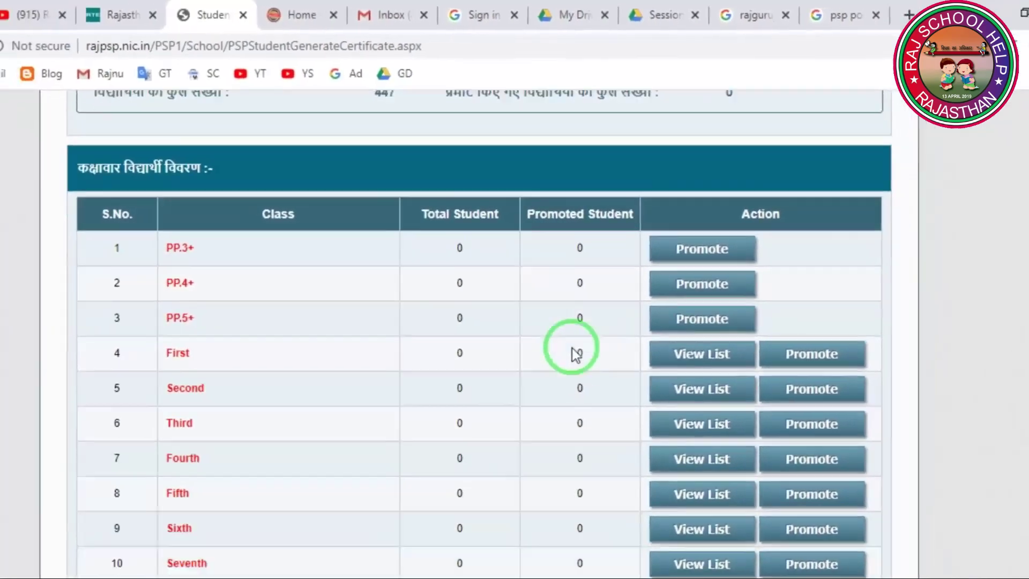
pyautogui.scroll(-3, 576, 343)
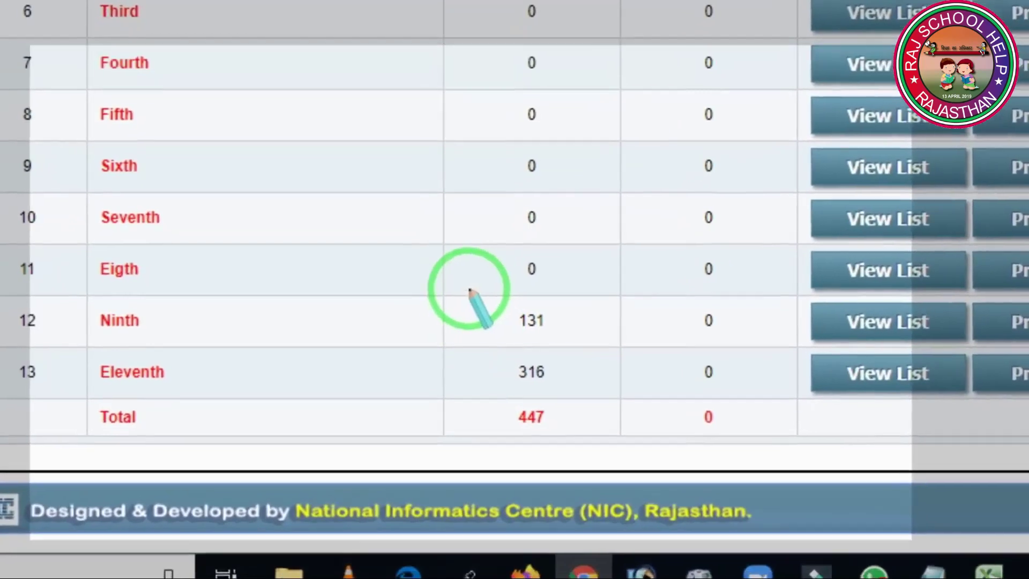
pyautogui.moveTo(469, 290); pyautogui.dragTo(579, 344)
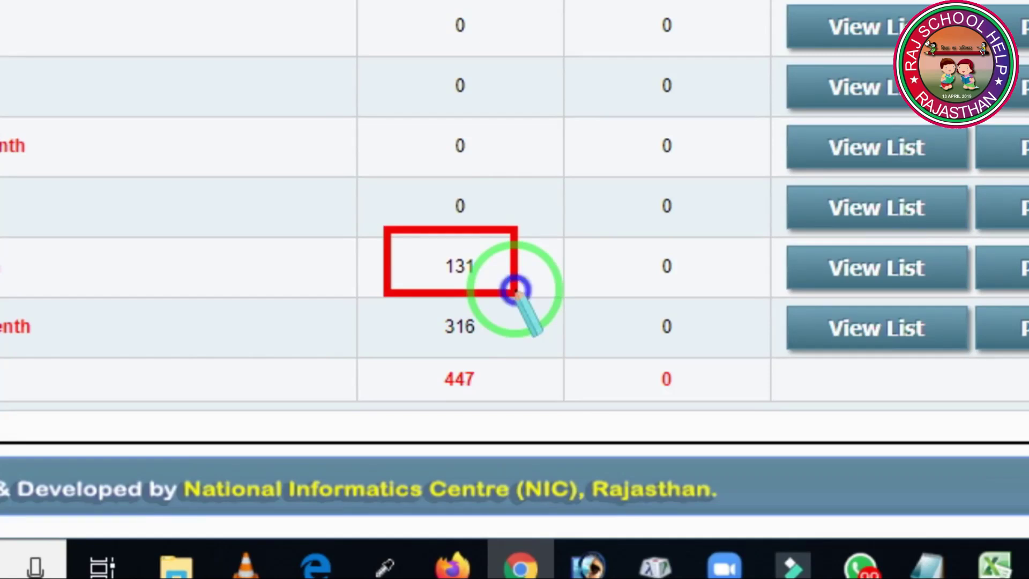
pyautogui.click(516, 290)
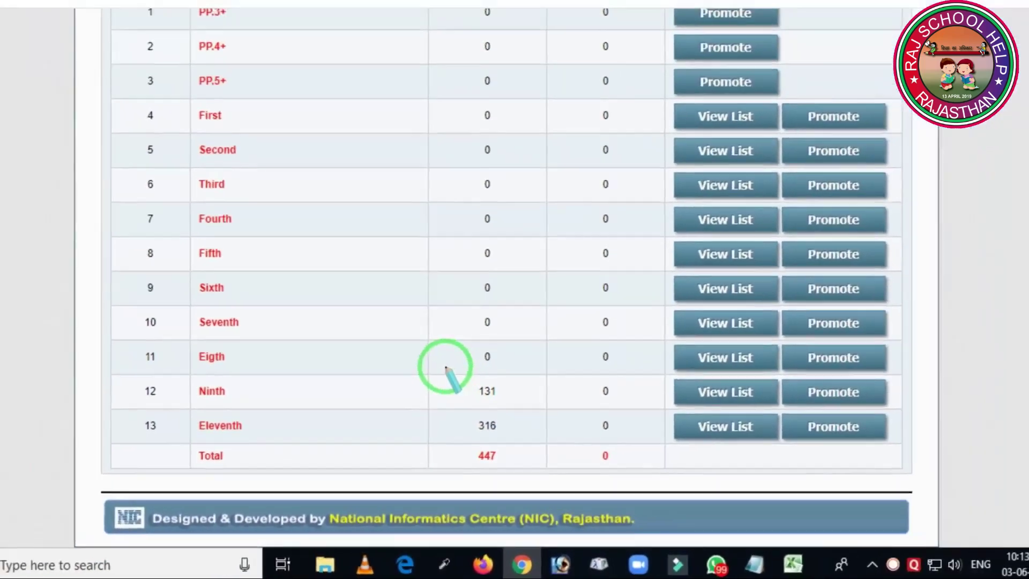
pyautogui.moveTo(449, 377); pyautogui.dragTo(502, 417)
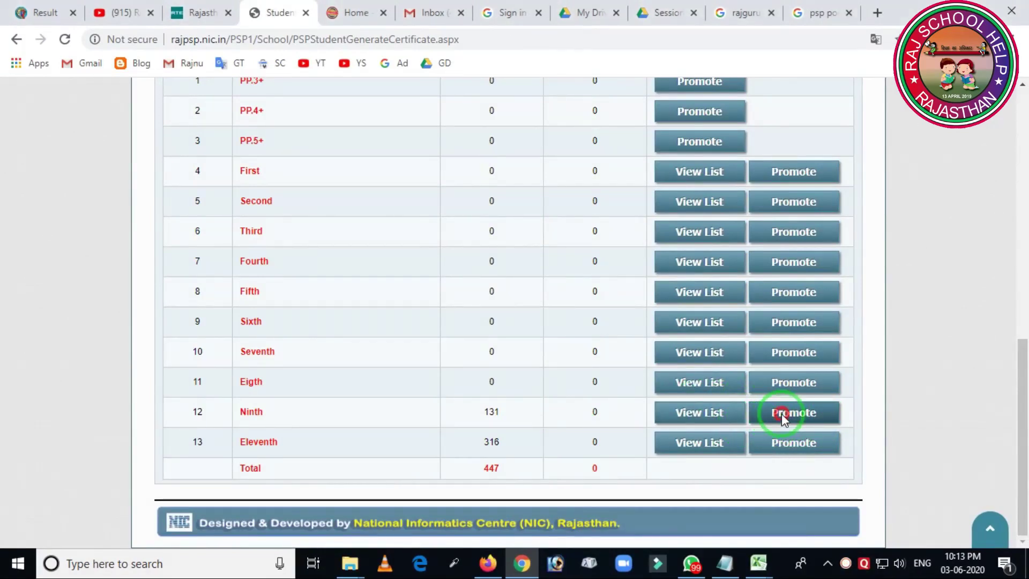
# Promote the Ninth-class students, confirm, and dismiss the success message.
pyautogui.click(782, 416)
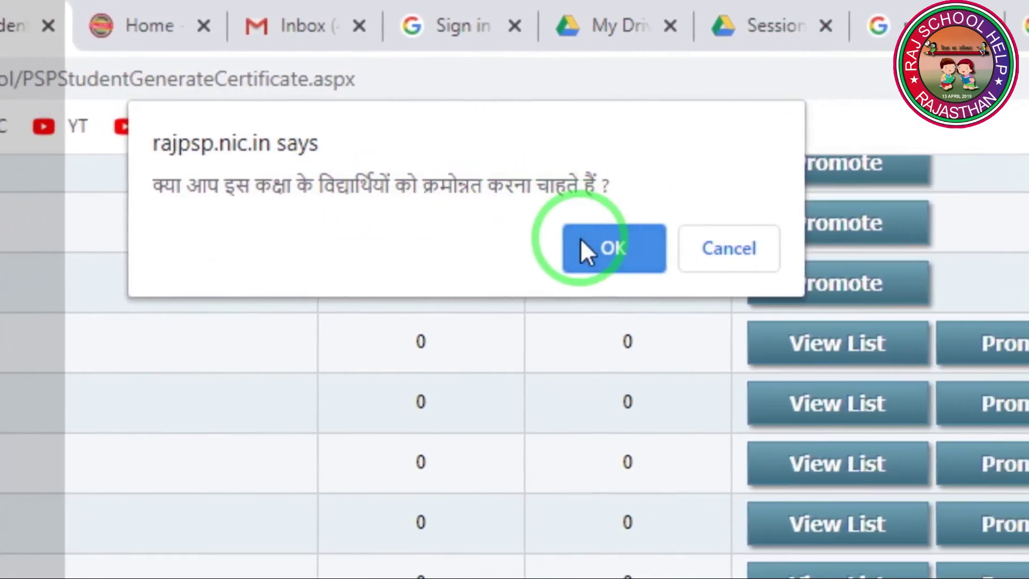
pyautogui.click(584, 248)
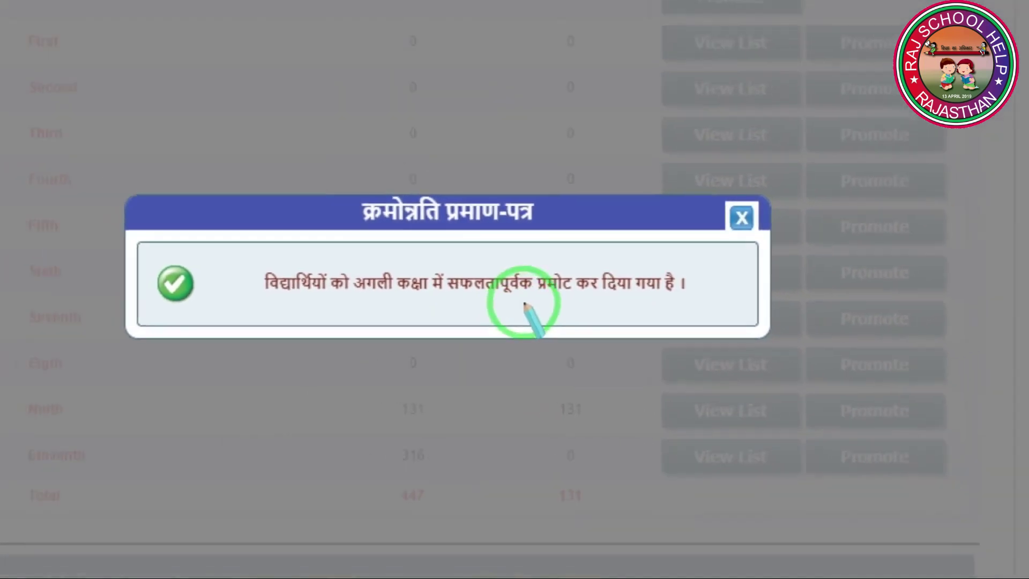
pyautogui.click(725, 251)
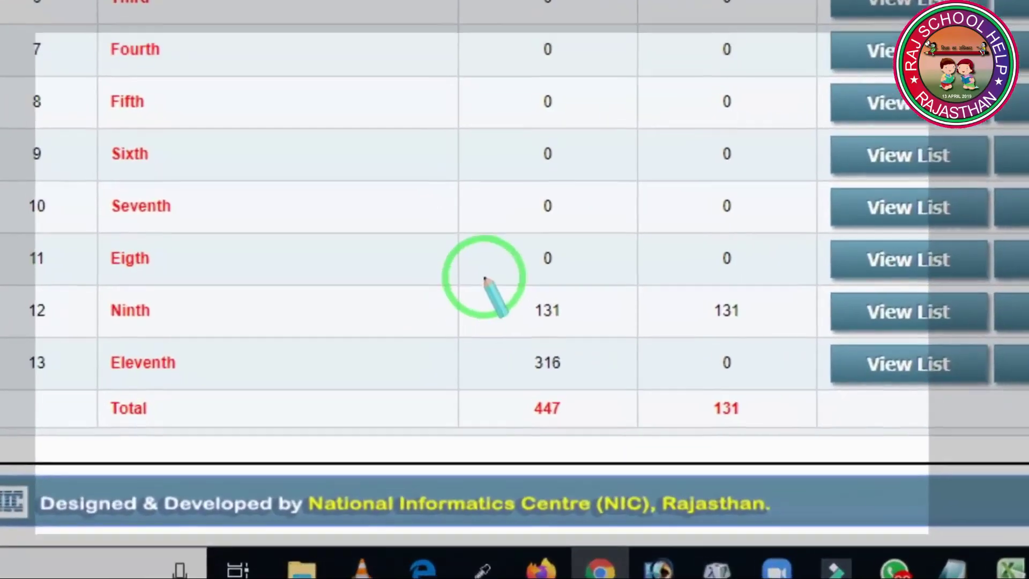
# Outline the Ninth row's 131 total and promoted counts, and Eleventh's 316 students with 0 promoted.
pyautogui.moveTo(457, 288); pyautogui.dragTo(570, 344)
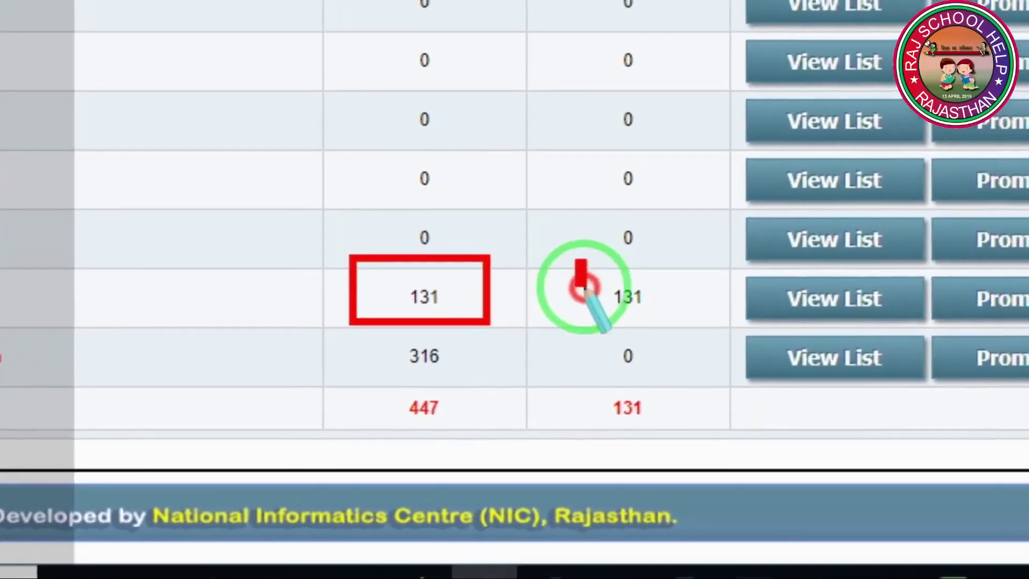
pyautogui.moveTo(646, 244); pyautogui.dragTo(761, 309)
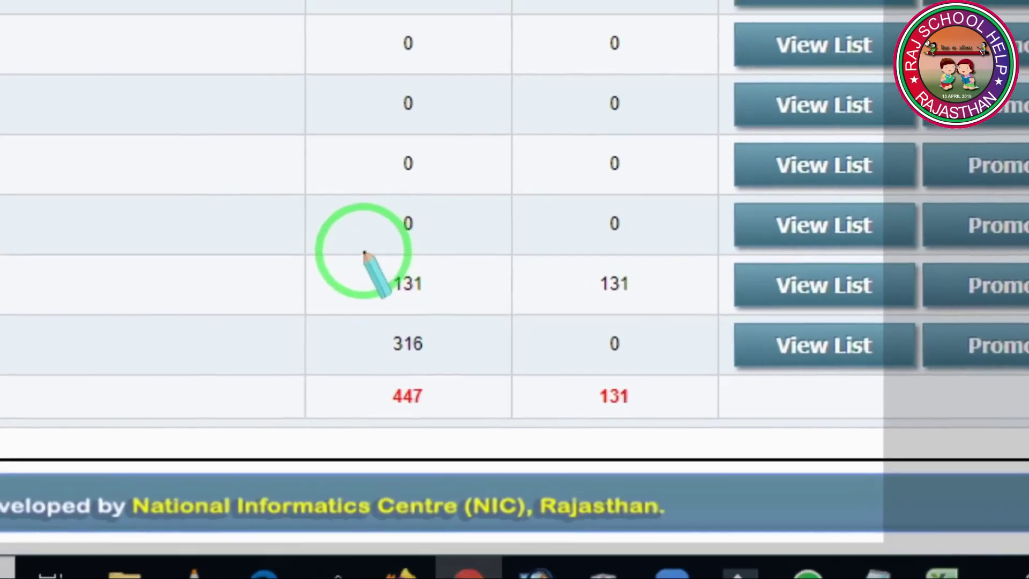
pyautogui.moveTo(288, 237); pyautogui.dragTo(598, 295)
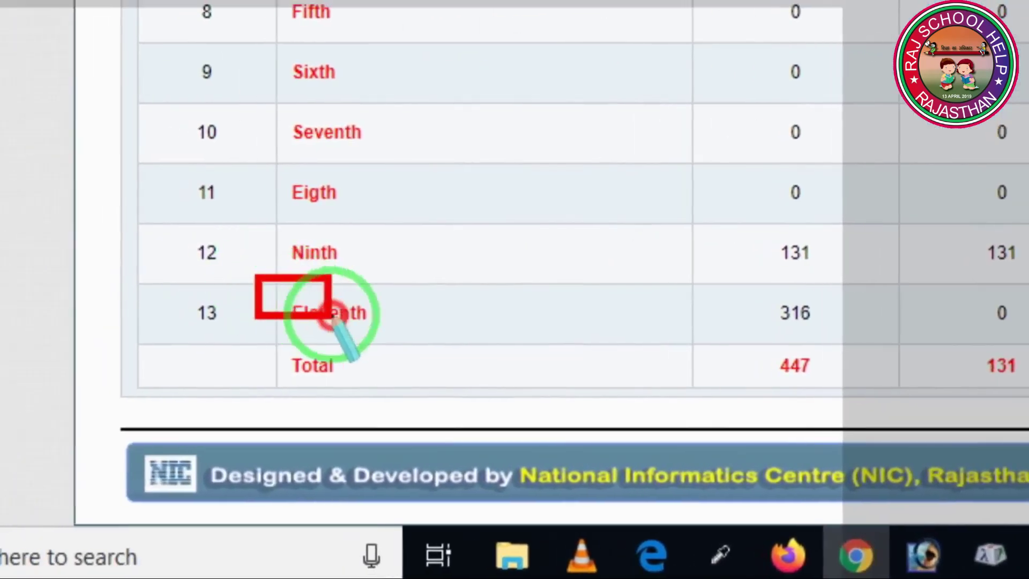
pyautogui.moveTo(328, 316); pyautogui.dragTo(472, 348)
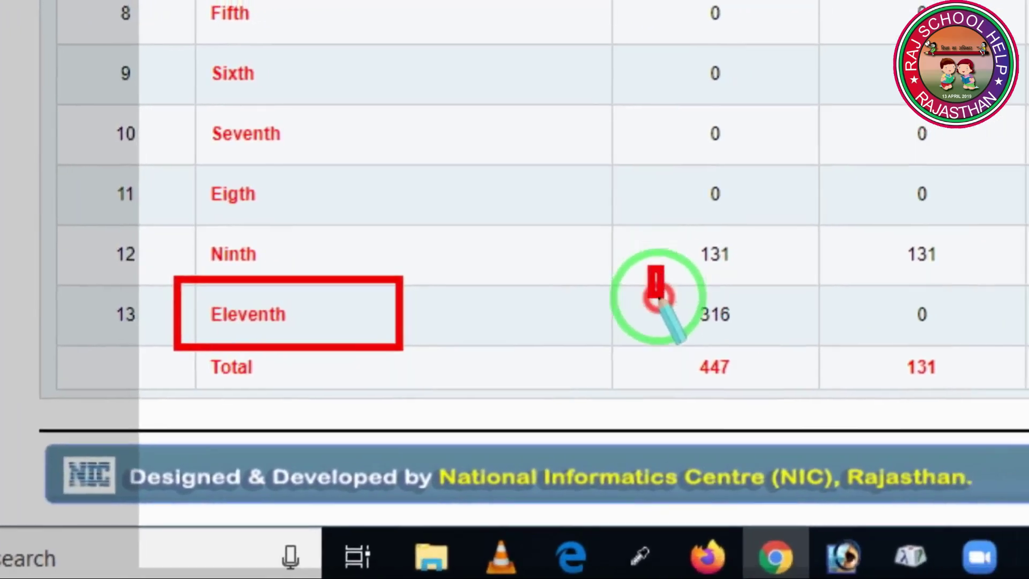
pyautogui.moveTo(557, 263); pyautogui.dragTo(676, 341)
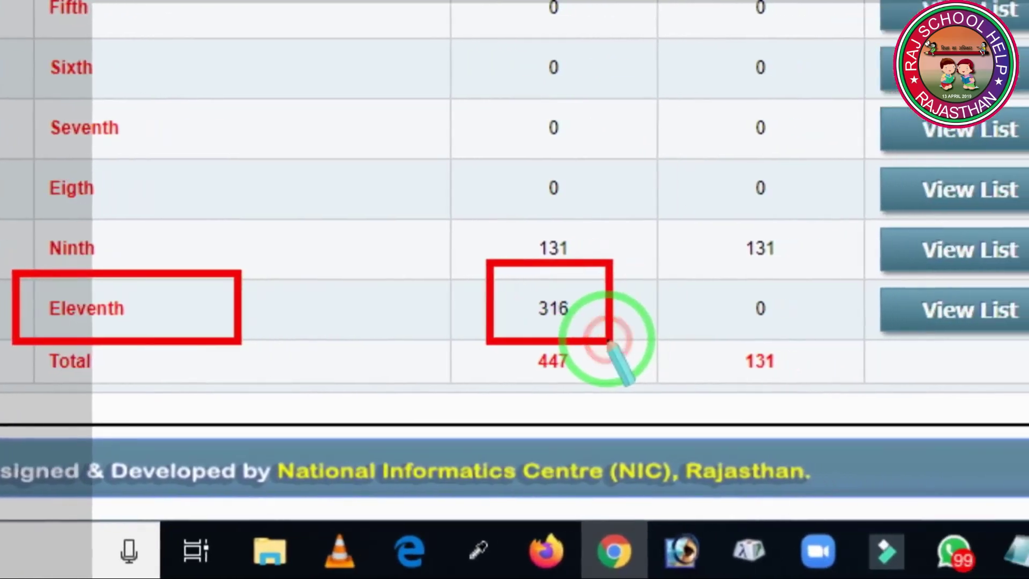
pyautogui.rightClick(523, 310)
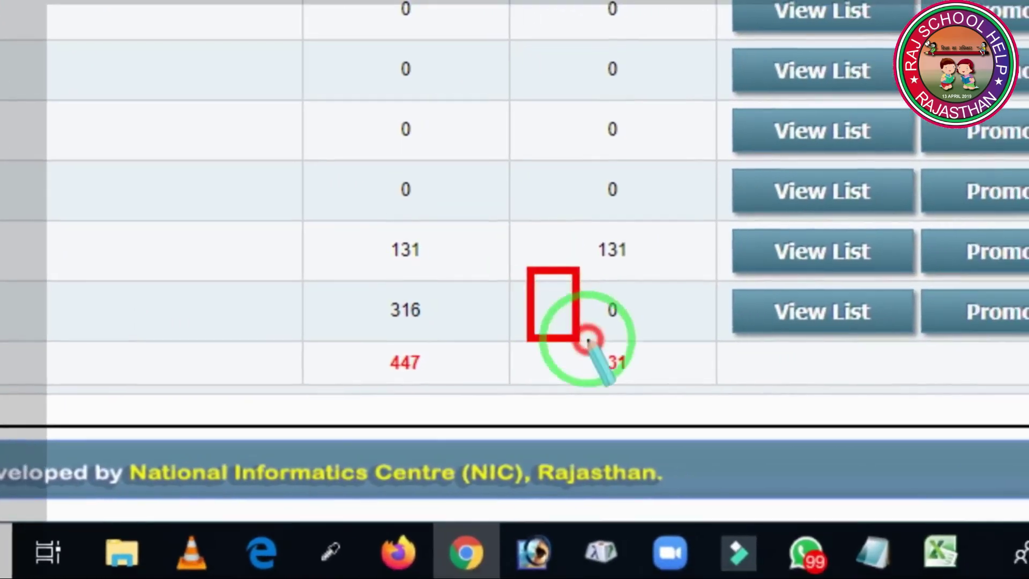
pyautogui.moveTo(531, 274); pyautogui.dragTo(606, 348)
pyautogui.rightClick(546, 322)
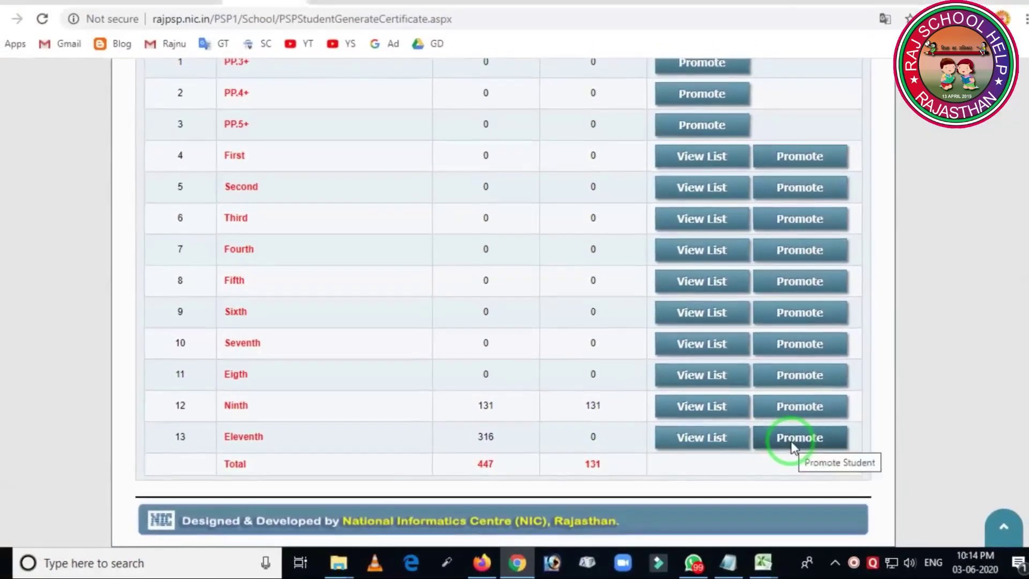
# Promote the Eleventh-class students, confirm, and dismiss the success message.
pyautogui.click(776, 443)
pyautogui.click(584, 116)
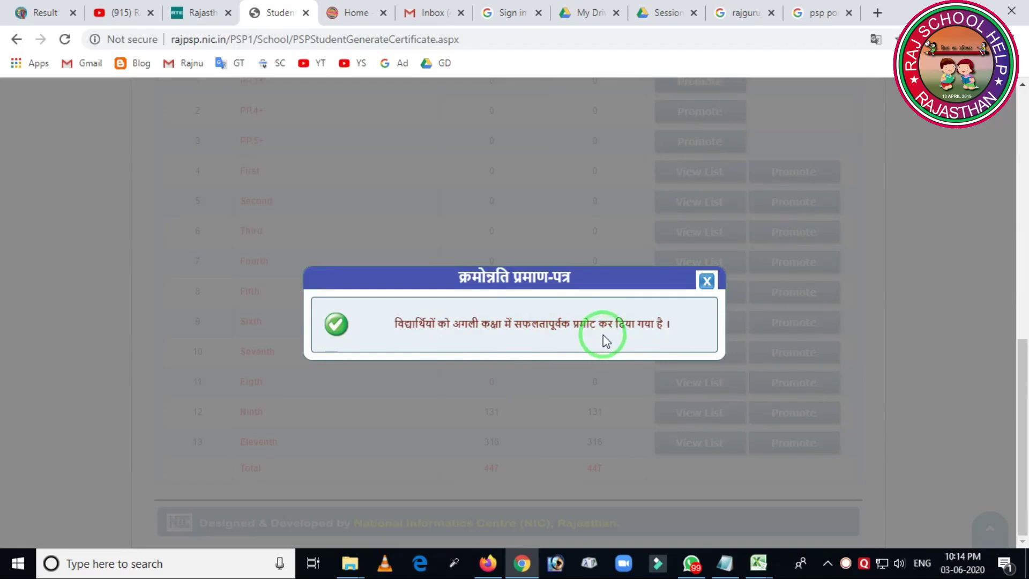
pyautogui.click(706, 281)
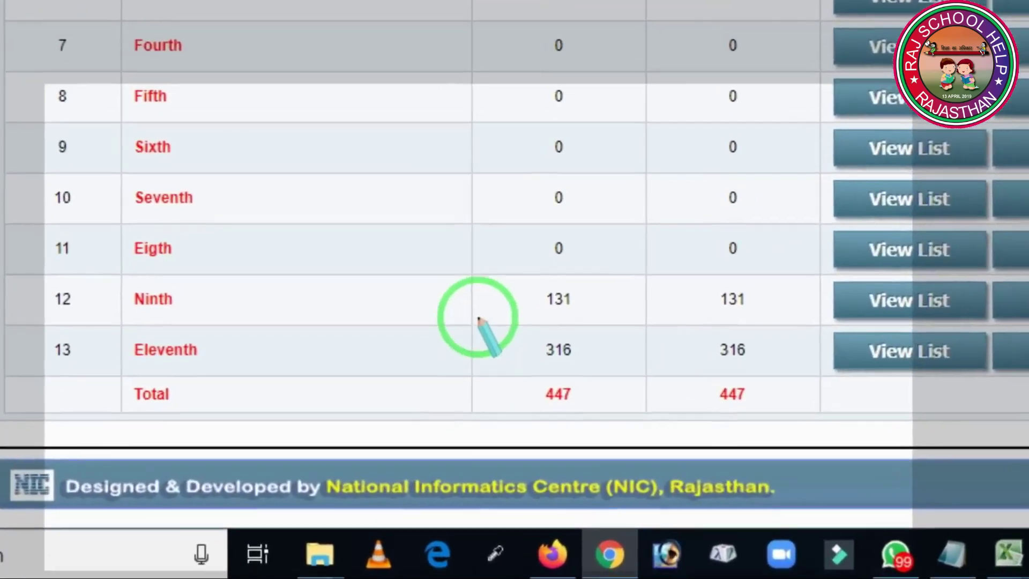
# Outline Eleventh's 316 students promoted and the 447 of 447 overall totals.
pyautogui.moveTo(444, 419); pyautogui.dragTo(520, 460)
pyautogui.moveTo(663, 295); pyautogui.dragTo(798, 375)
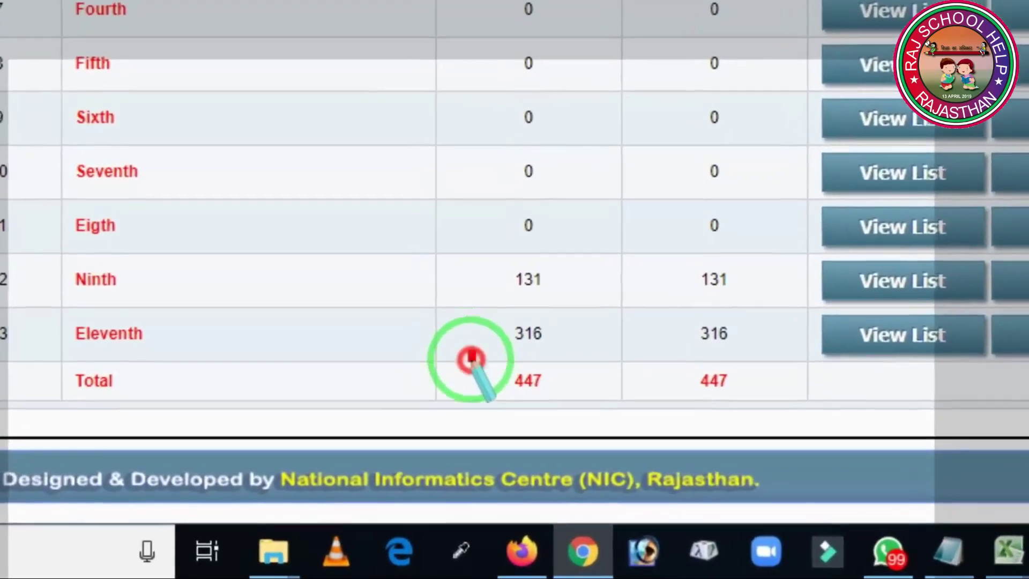
pyautogui.moveTo(445, 368); pyautogui.dragTo(549, 423)
pyautogui.moveTo(583, 332); pyautogui.dragTo(722, 395)
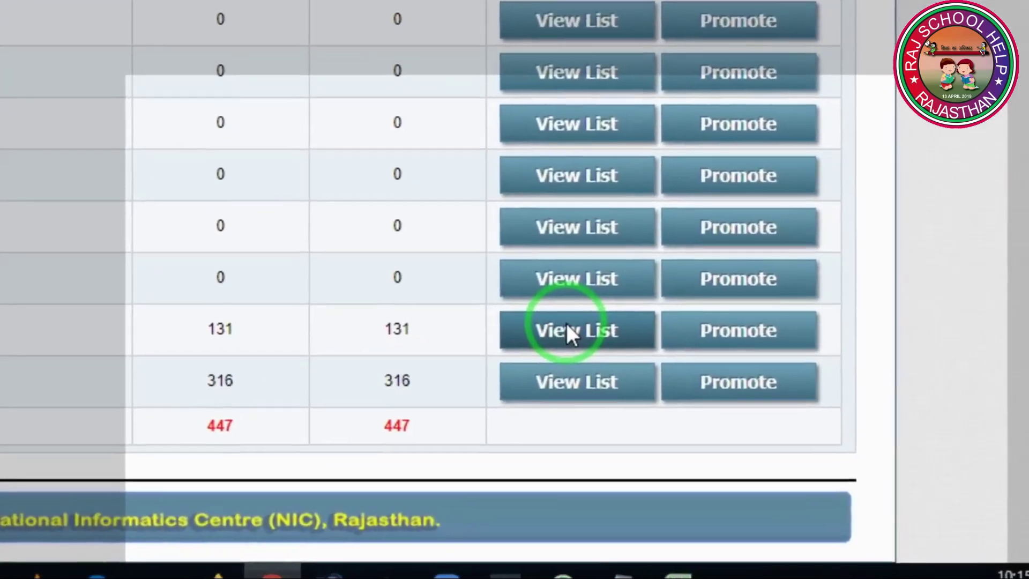
# Open the promoted Ninth-class students list and scroll through its first page.
pyautogui.click(567, 327)
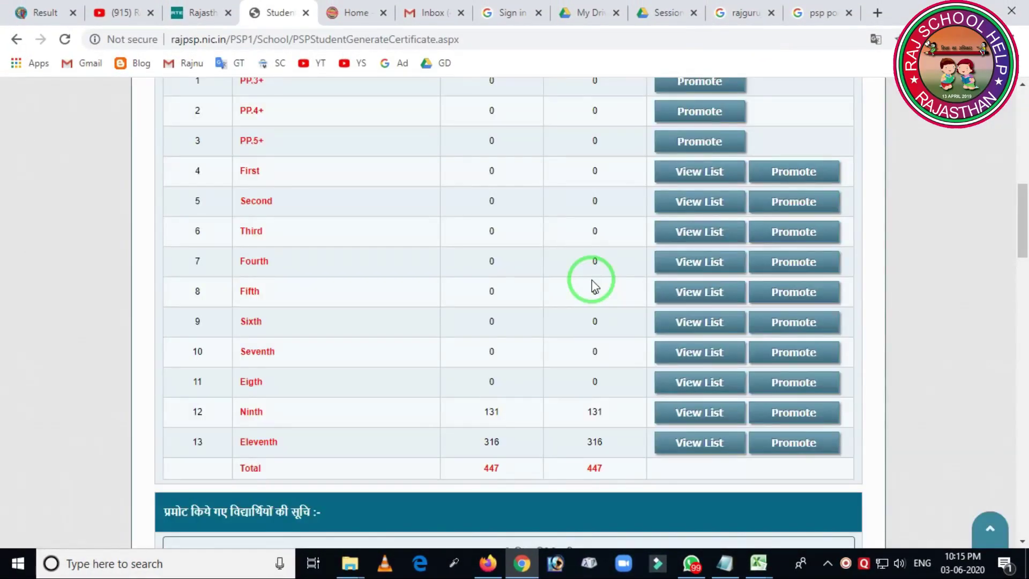
pyautogui.scroll(-1, 594, 285)
pyautogui.scroll(-3, 590, 285)
pyautogui.scroll(-1, 585, 287)
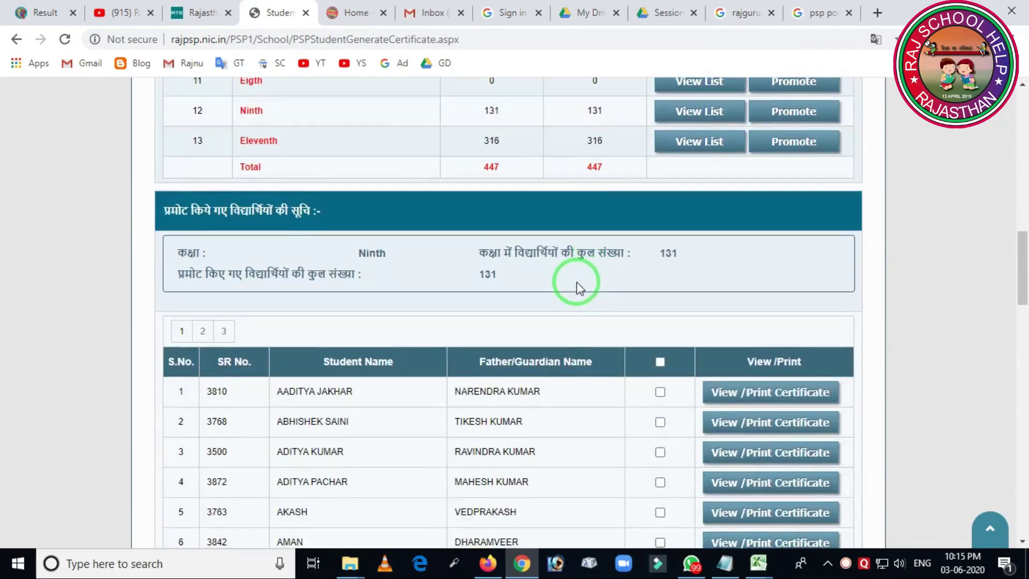
pyautogui.scroll(-2, 578, 288)
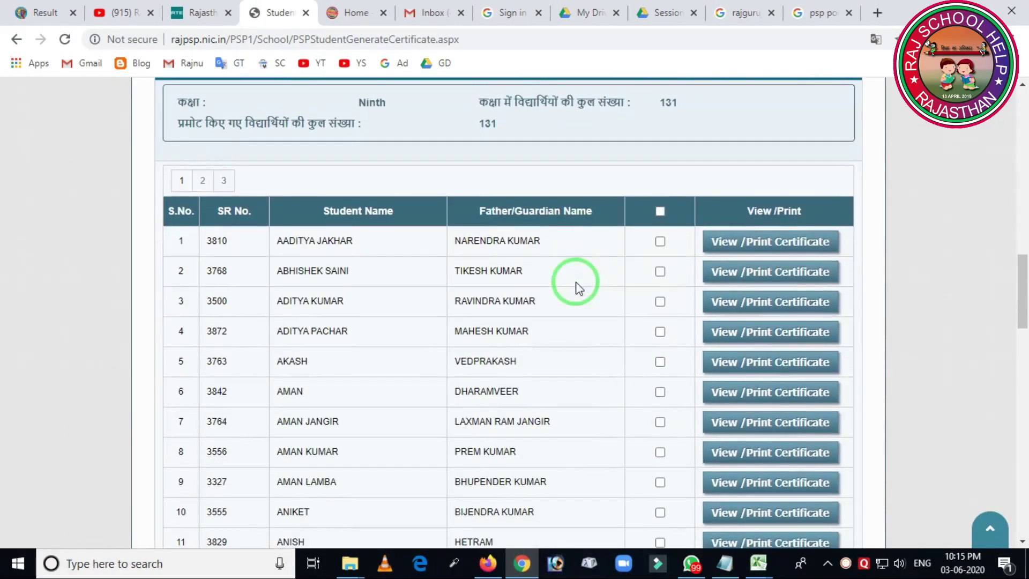
pyautogui.scroll(-3, 578, 288)
pyautogui.scroll(4, 576, 284)
pyautogui.scroll(4, 571, 292)
pyautogui.scroll(2, 565, 301)
pyautogui.scroll(-3, 563, 311)
pyautogui.scroll(-3, 559, 325)
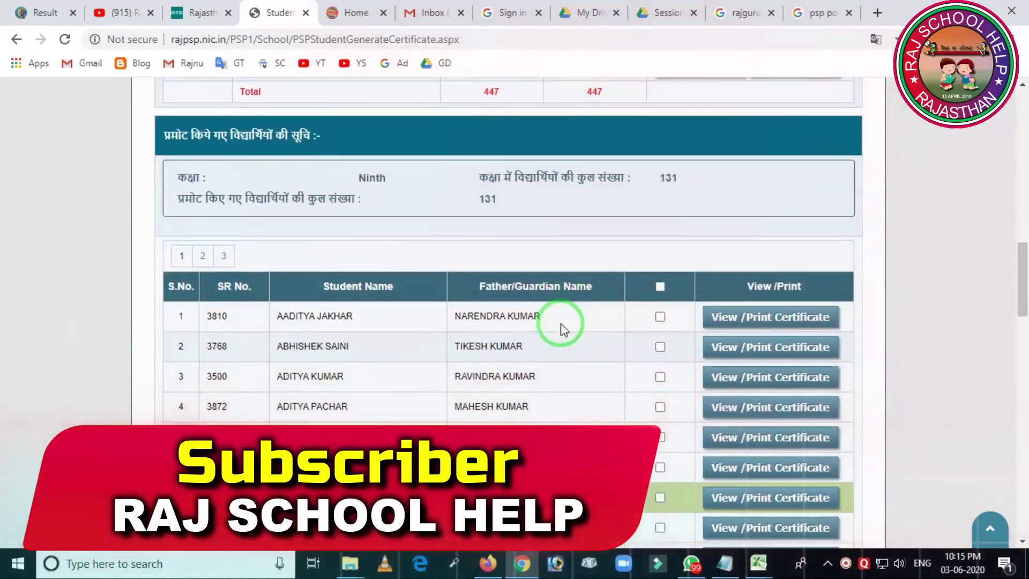
pyautogui.scroll(-6, 559, 325)
pyautogui.scroll(-8, 560, 325)
pyautogui.scroll(-8, 560, 327)
pyautogui.scroll(-2, 563, 272)
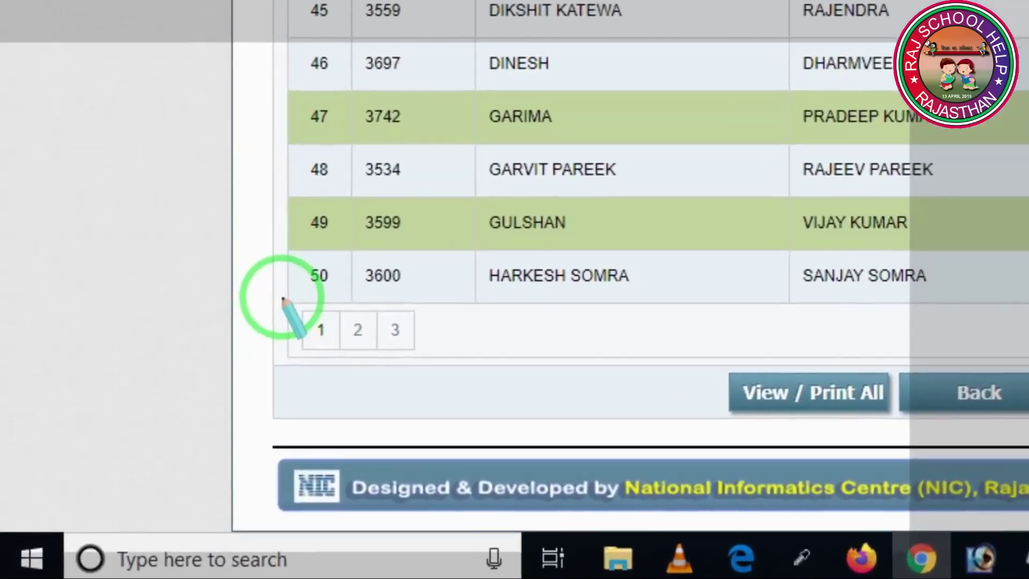
pyautogui.moveTo(283, 296); pyautogui.dragTo(485, 367)
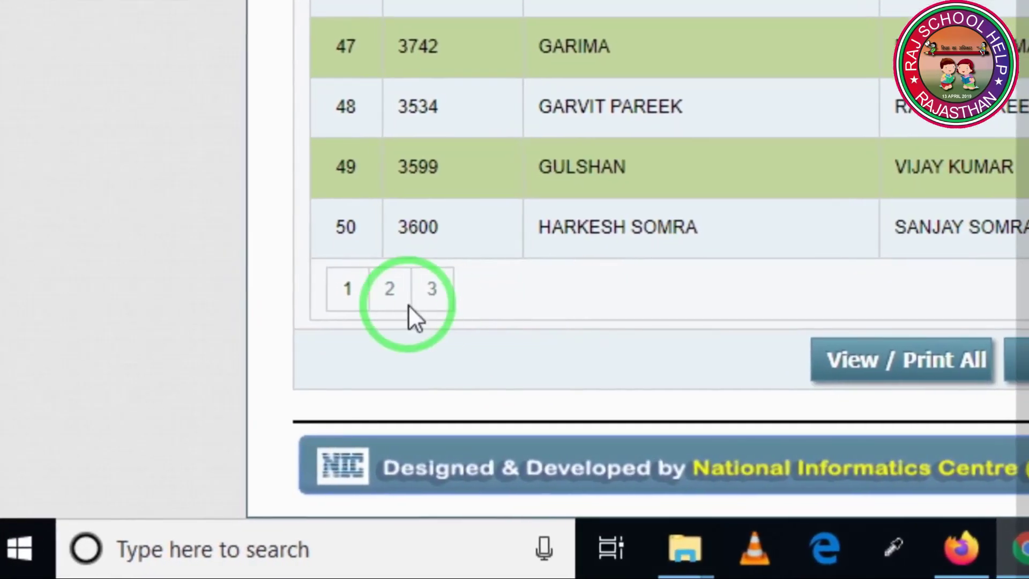
# Move to page 3 of the list, students 101 to 131, and tick every student there.
pyautogui.click(377, 292)
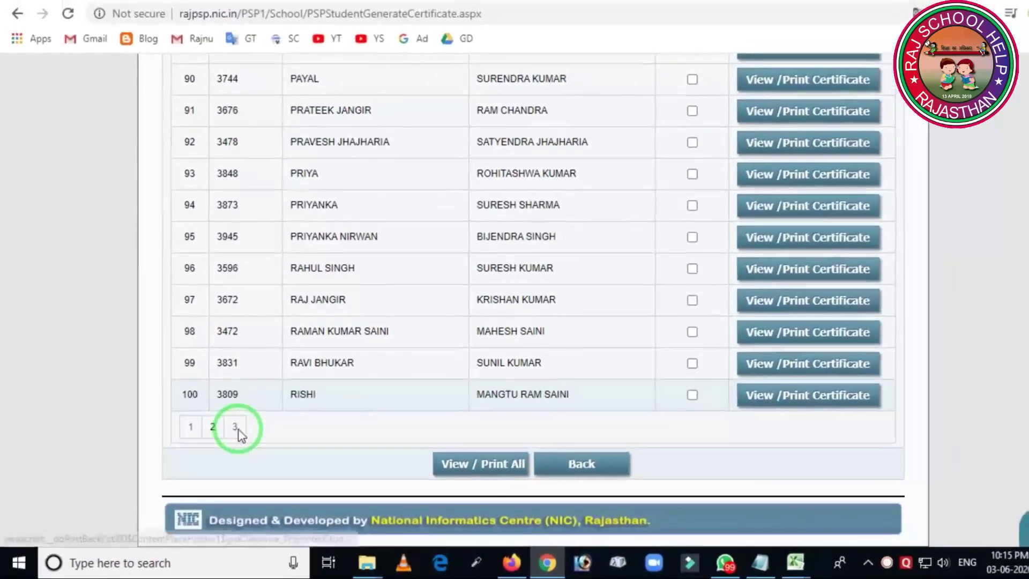
pyautogui.click(302, 385)
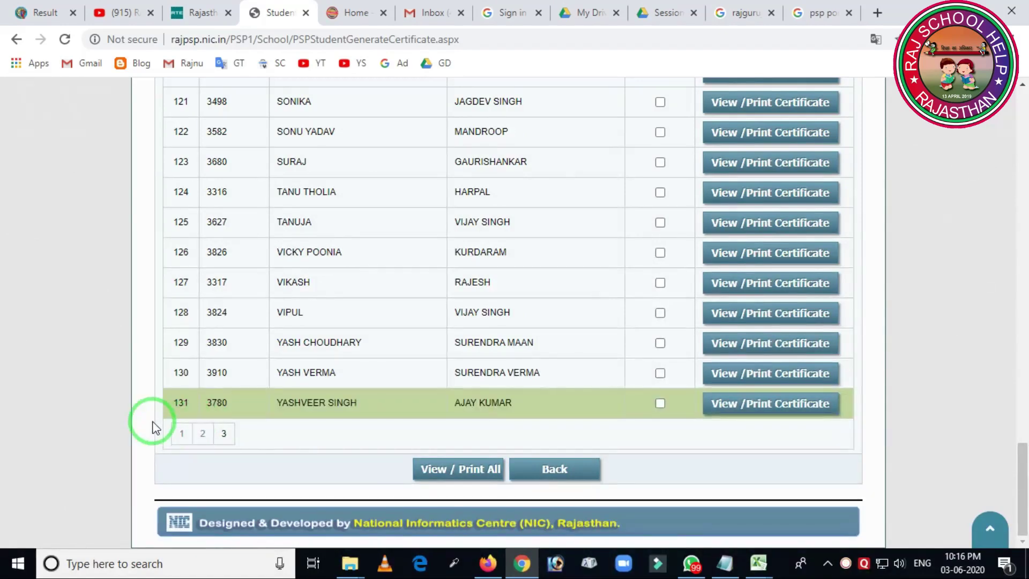
pyautogui.click(154, 420)
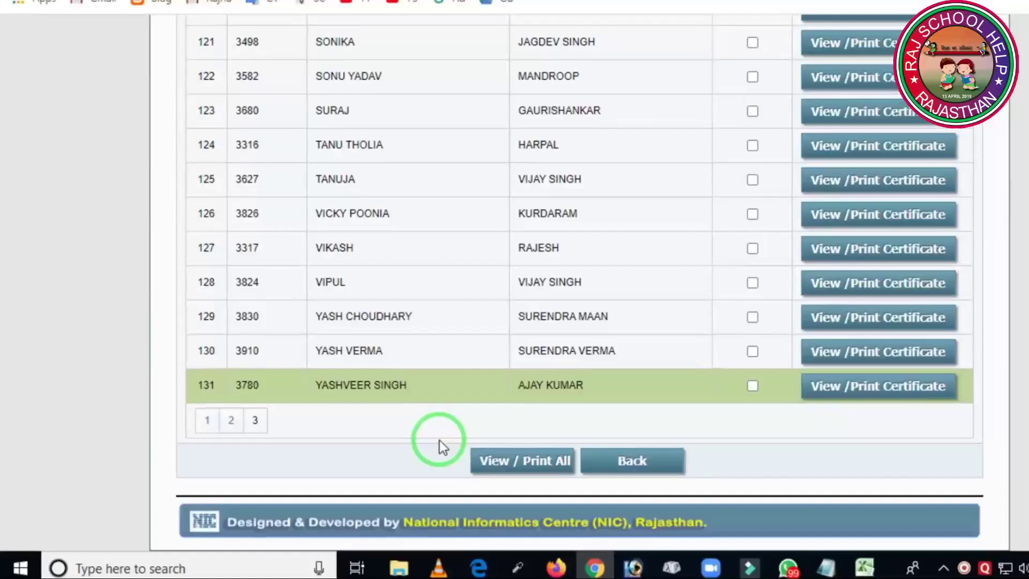
pyautogui.scroll(3, 416, 445)
pyautogui.scroll(5, 416, 445)
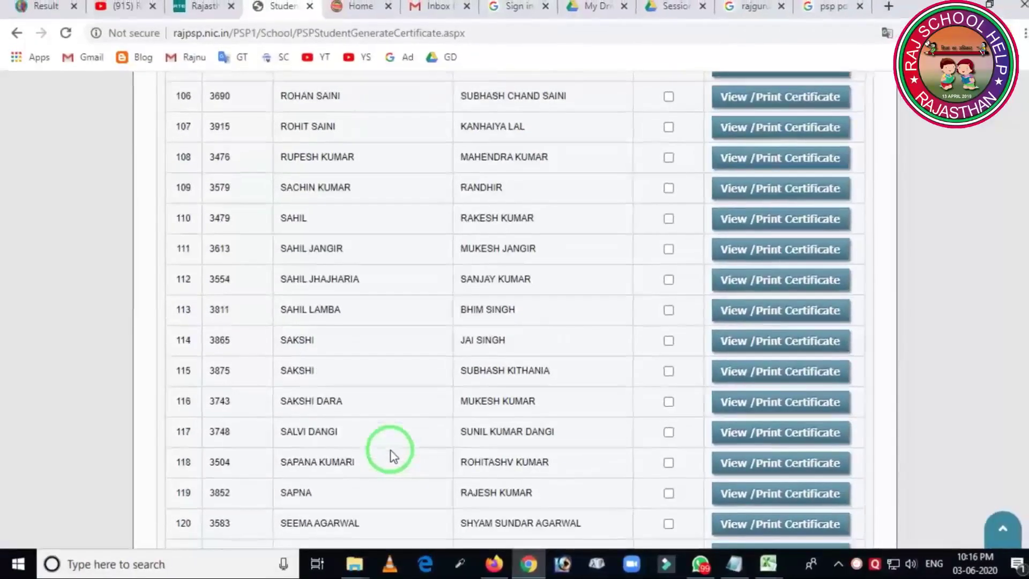
pyautogui.scroll(7, 391, 456)
pyautogui.click(592, 456)
pyautogui.scroll(1, 644, 385)
pyautogui.scroll(-1, 661, 380)
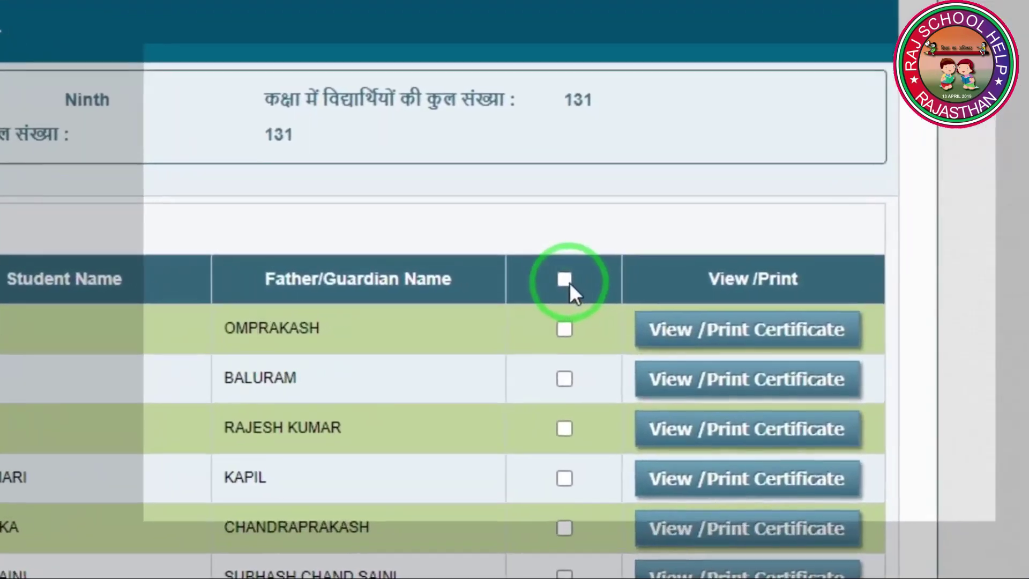
pyautogui.click(660, 299)
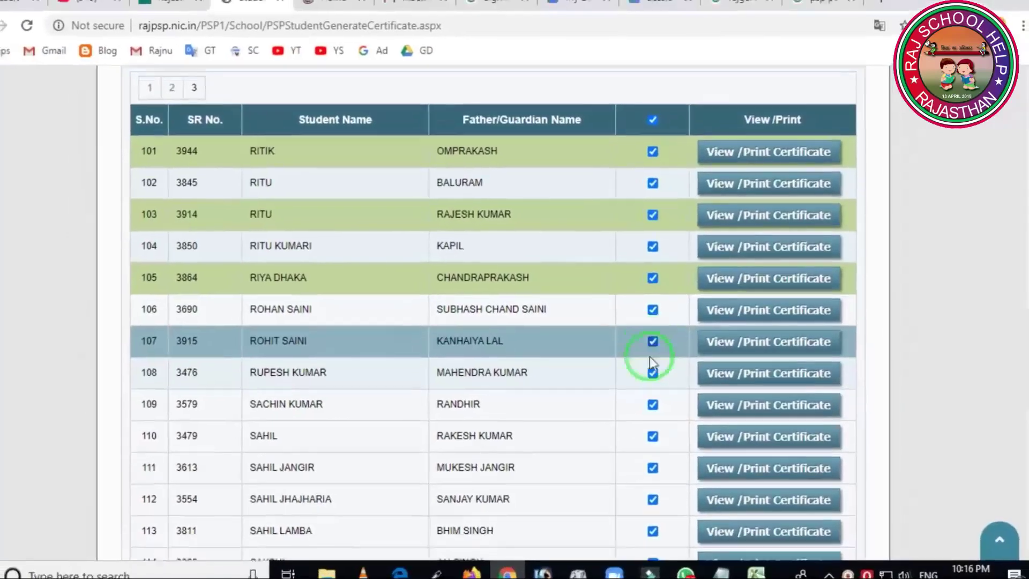
# Open View / Print All and scroll through the Class 9 to Class 10 promotion certificates.
pyautogui.scroll(-6, 651, 354)
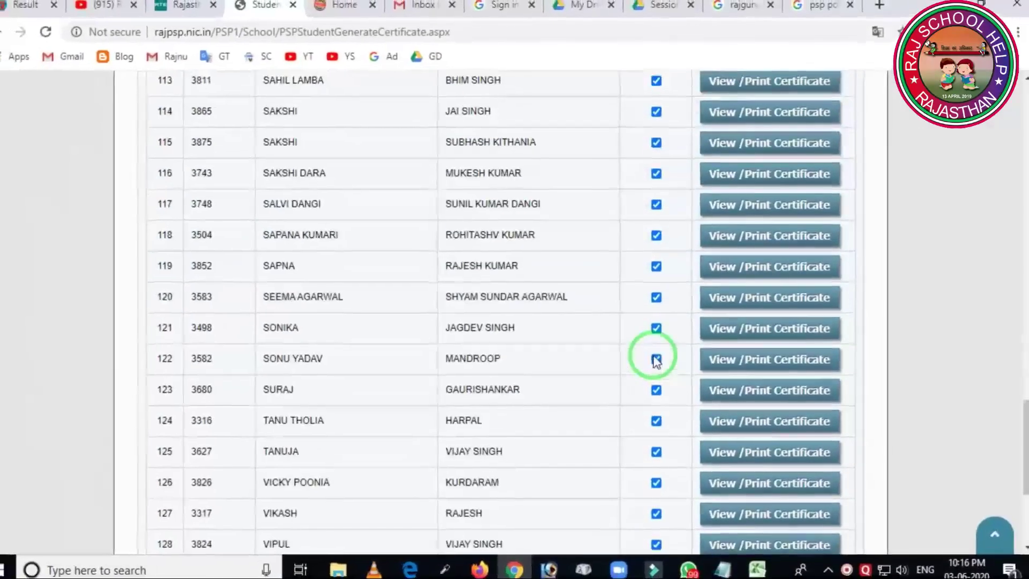
pyautogui.scroll(-5, 653, 353)
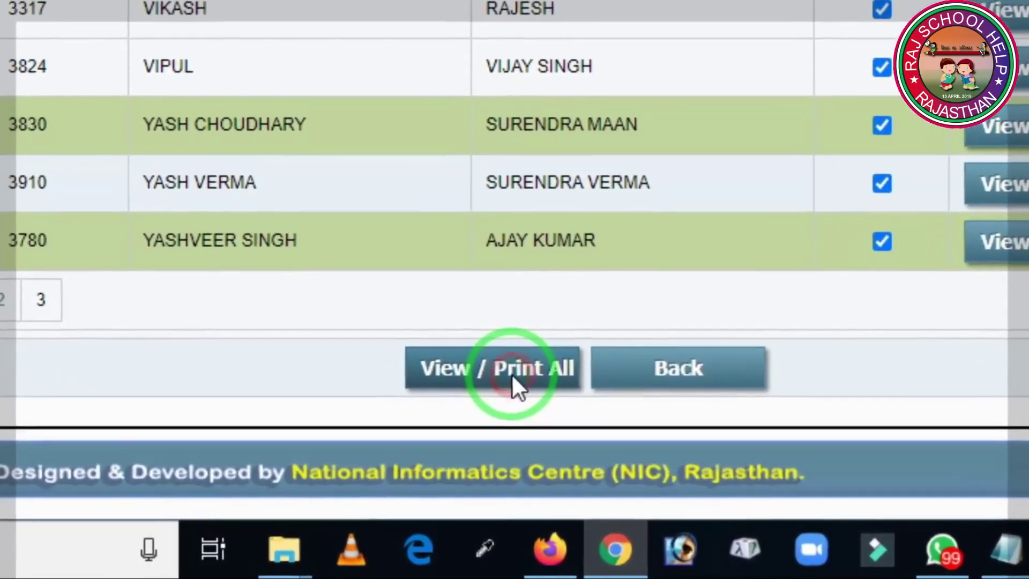
pyautogui.click(510, 379)
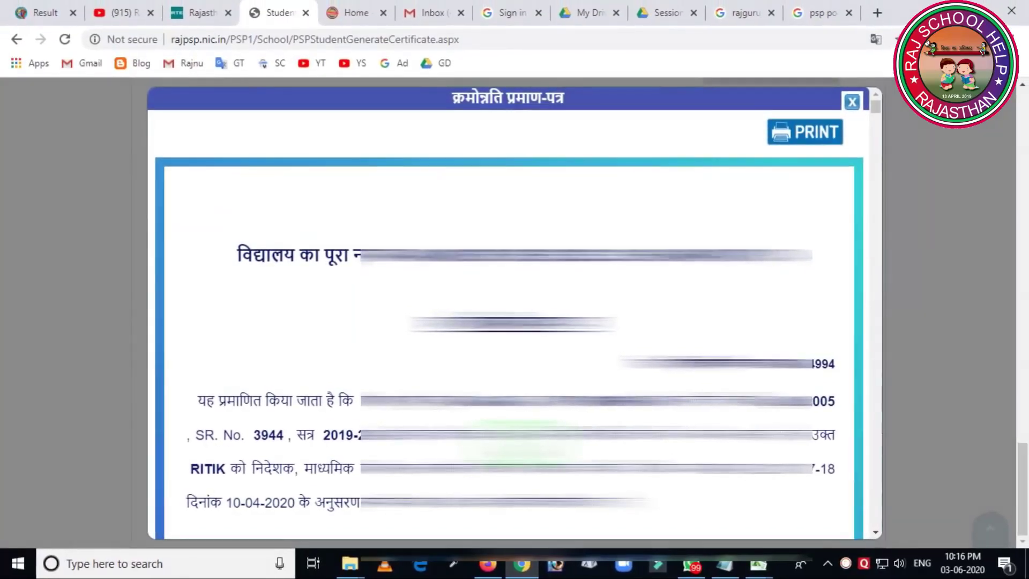
pyautogui.scroll(-10, 515, 322)
pyautogui.scroll(-5, 515, 321)
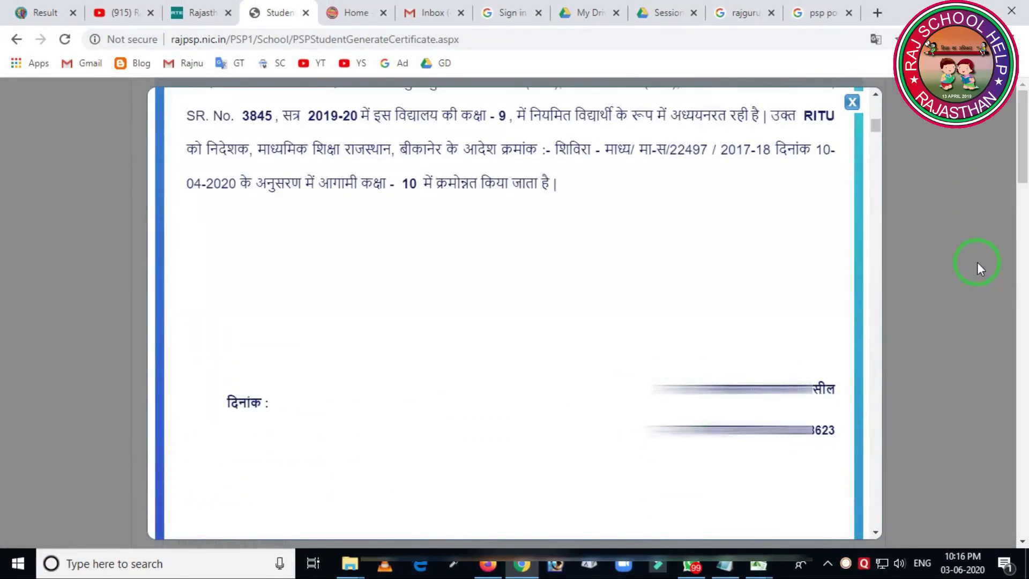
pyautogui.scroll(5, 842, 154)
pyautogui.scroll(10, 842, 154)
pyautogui.scroll(3, 841, 150)
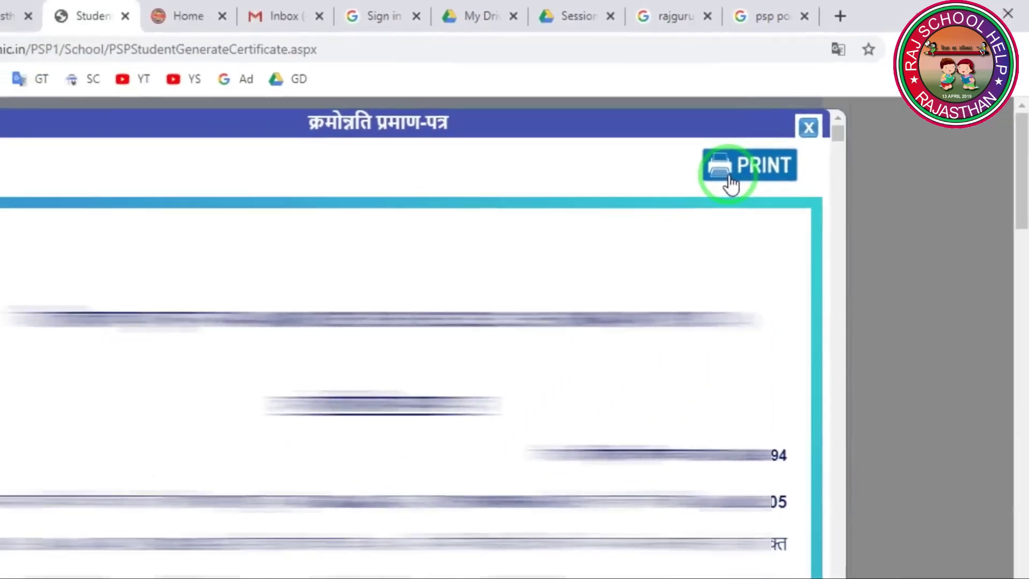
# Set the 50-page certificate printout's destination to Save as PDF, then close the print window.
pyautogui.click(730, 182)
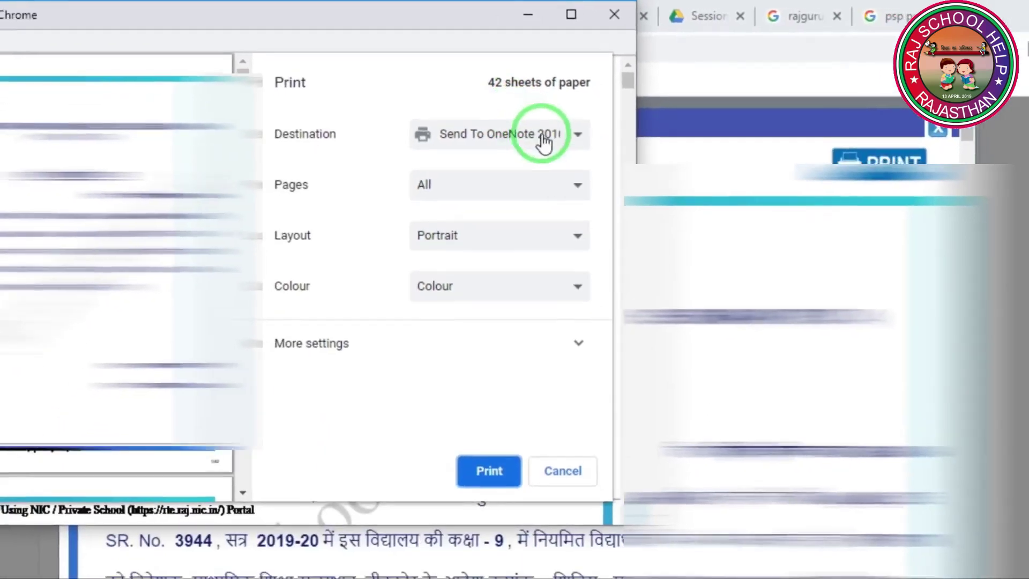
pyautogui.click(542, 121)
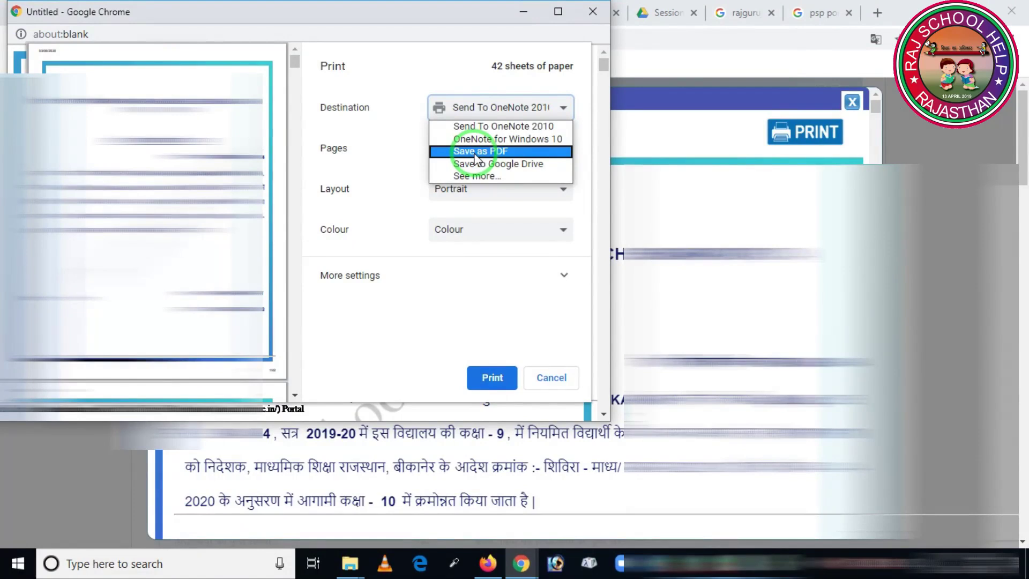
pyautogui.click(475, 152)
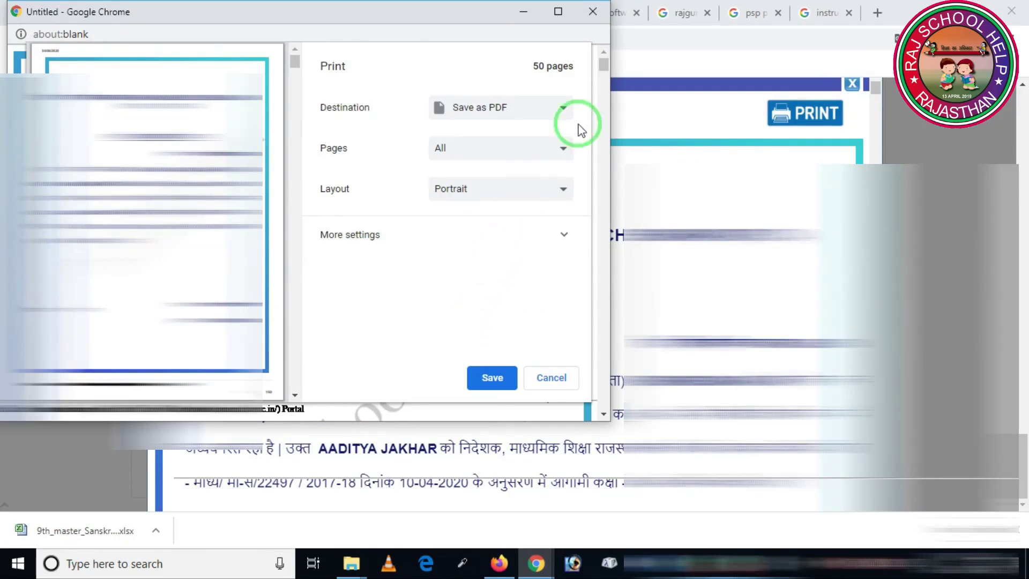
pyautogui.click(593, 13)
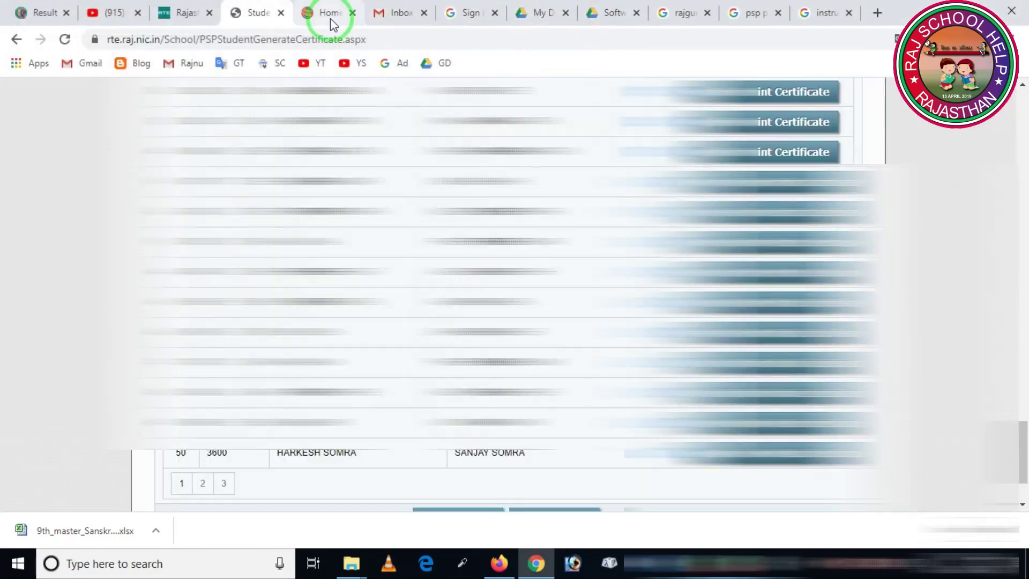
# Point out the PDF Creator For PC Download link on rajguruji.com's Software page, then return to the student list.
pyautogui.click(329, 16)
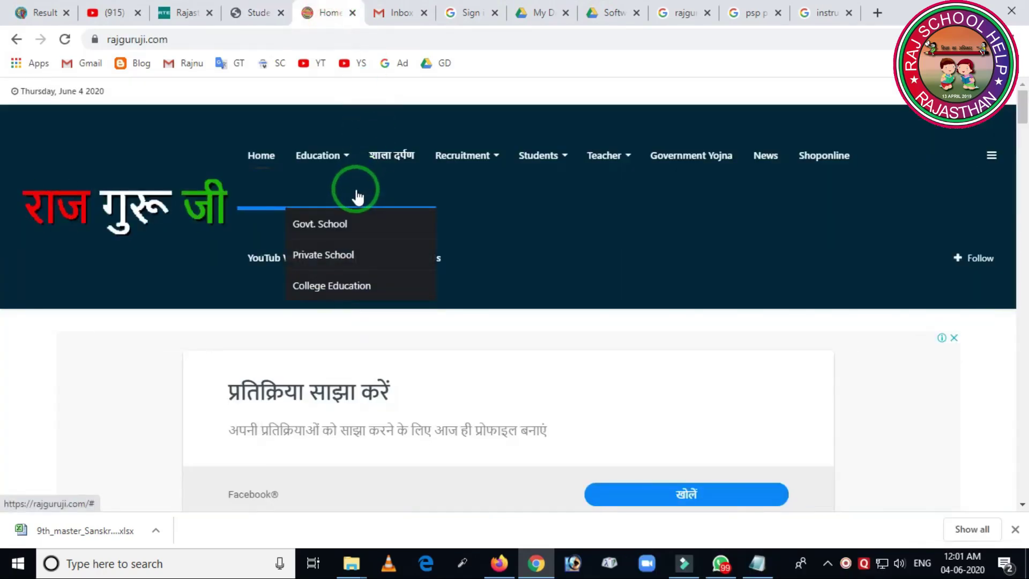
pyautogui.scroll(-4, 357, 197)
pyautogui.scroll(-5, 217, 298)
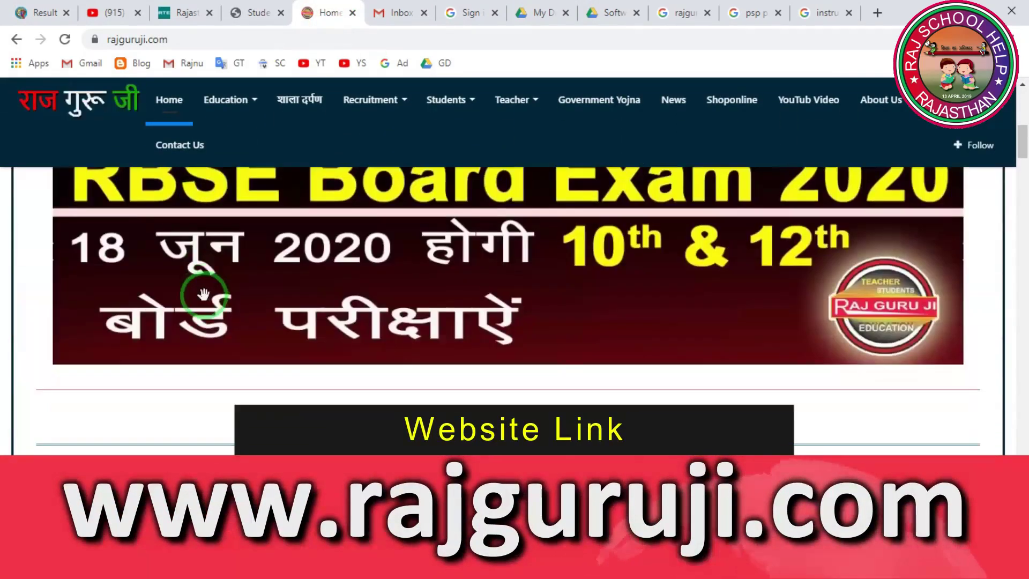
pyautogui.scroll(-5, 207, 230)
pyautogui.scroll(-4, 168, 303)
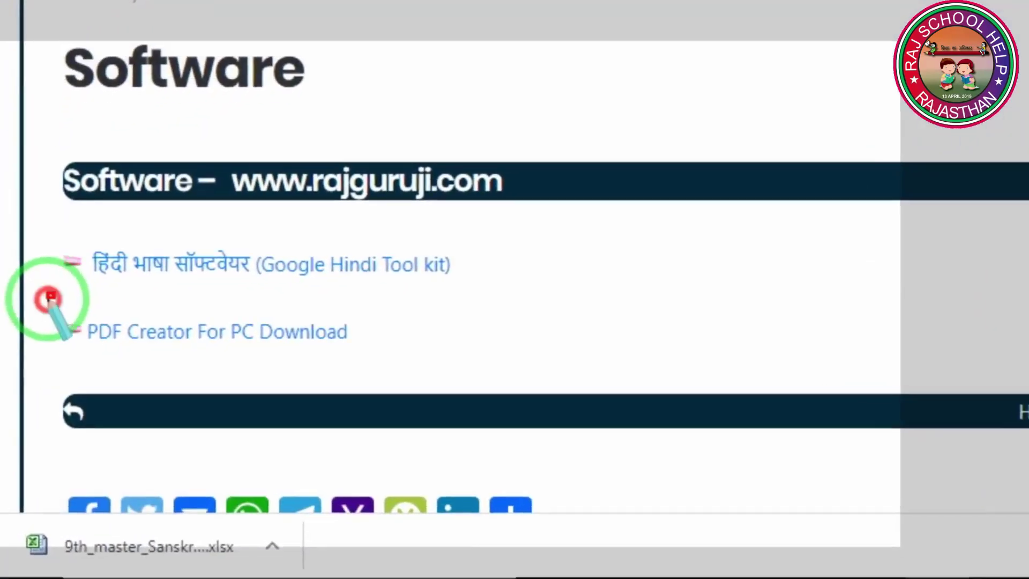
pyautogui.moveTo(48, 298); pyautogui.dragTo(405, 378)
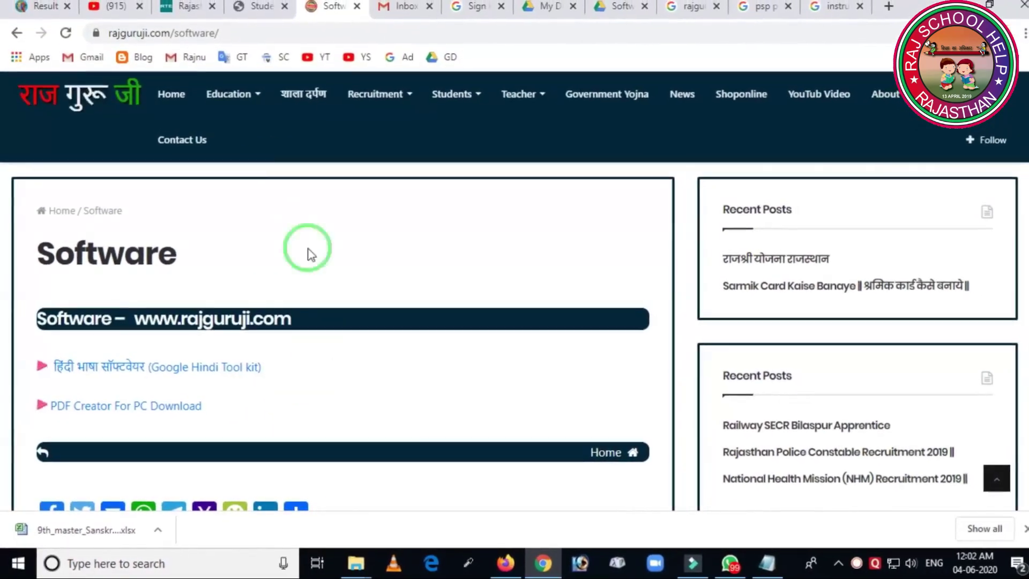
pyautogui.click(263, 21)
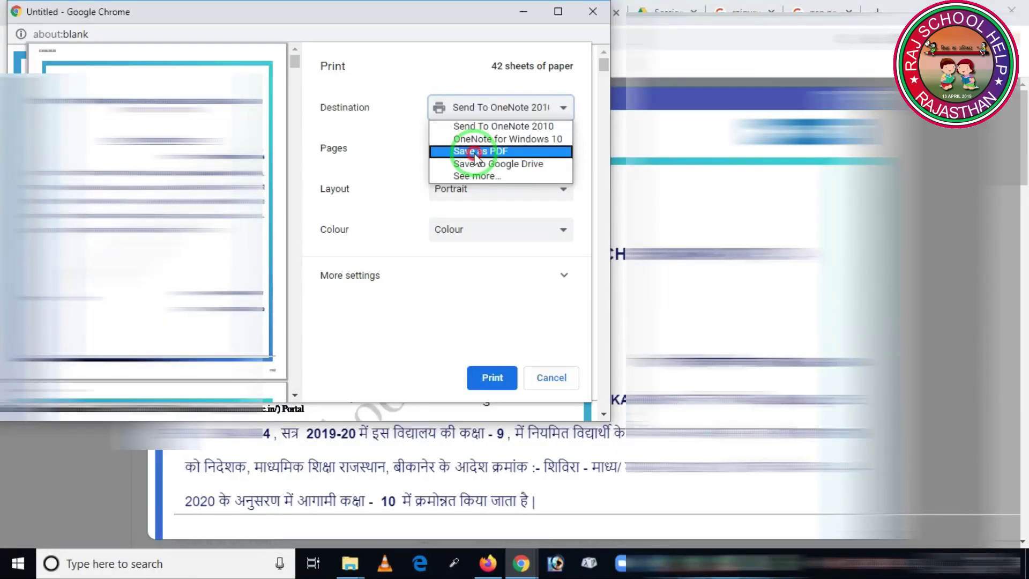
# Save the certificates as '9th Certificate 1-42.pdf' on the Desktop using Save as PDF.
pyautogui.click(476, 158)
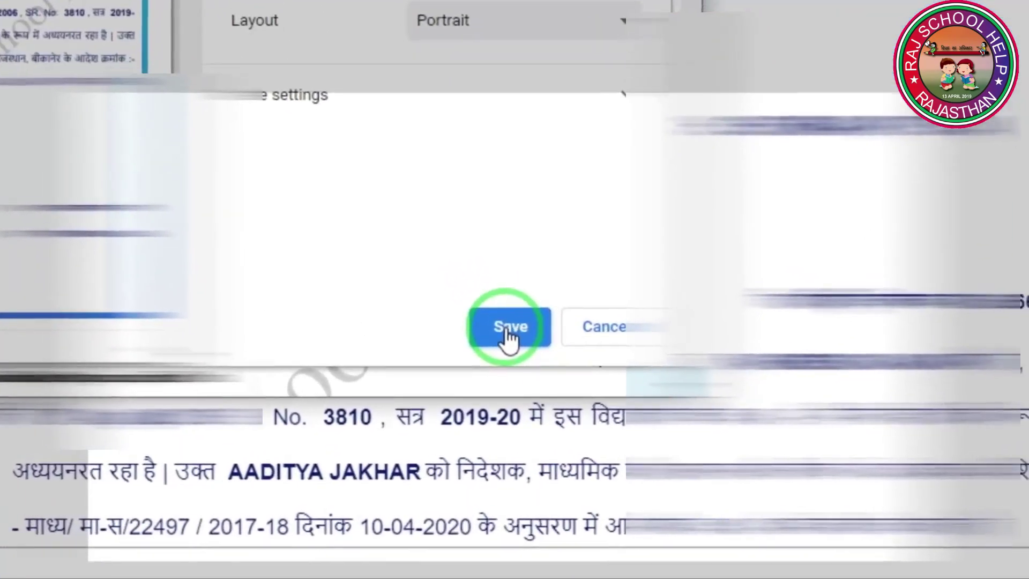
pyautogui.click(491, 377)
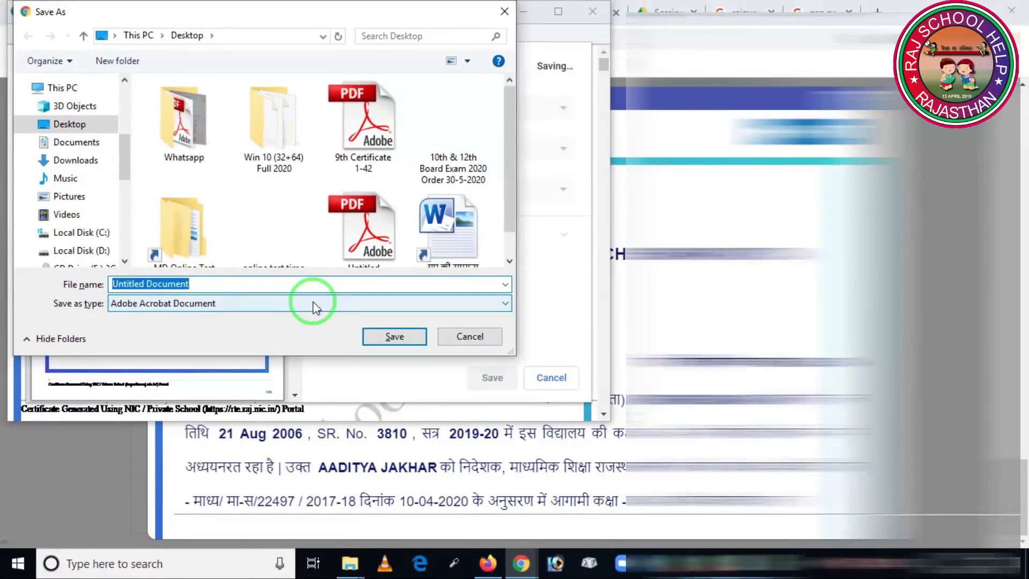
pyautogui.write('9')
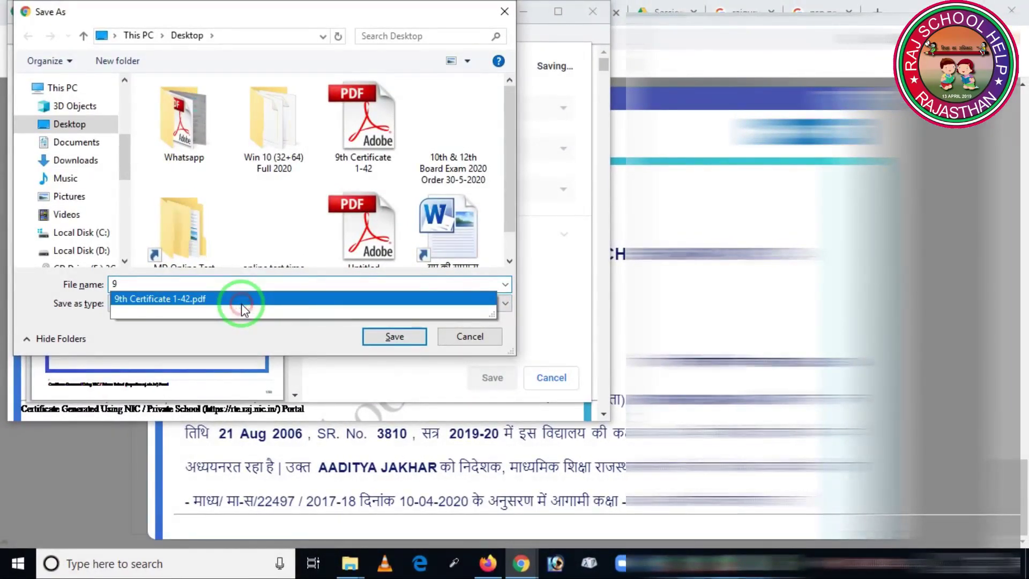
pyautogui.click(242, 300)
pyautogui.click(388, 337)
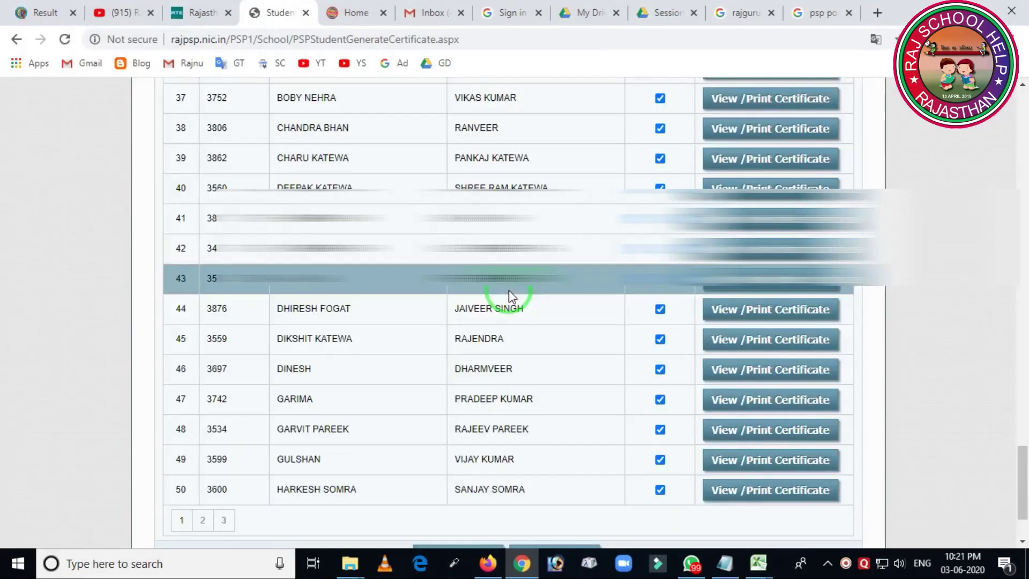
pyautogui.click(836, 340)
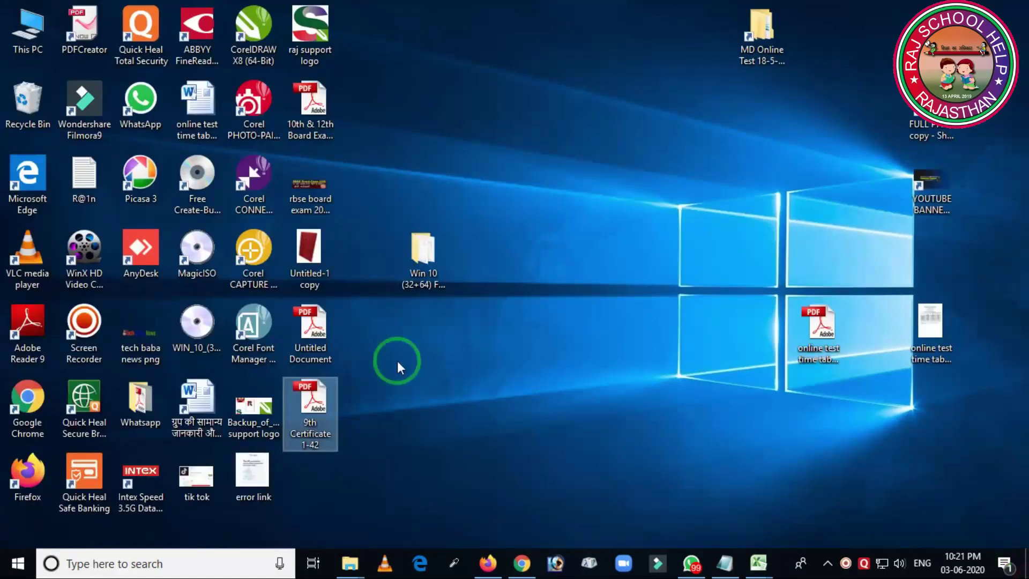
# Open and scroll the saved 9th Certificate 1-42 PDF, close it, and return to Chrome.
pyautogui.doubleClick(328, 397)
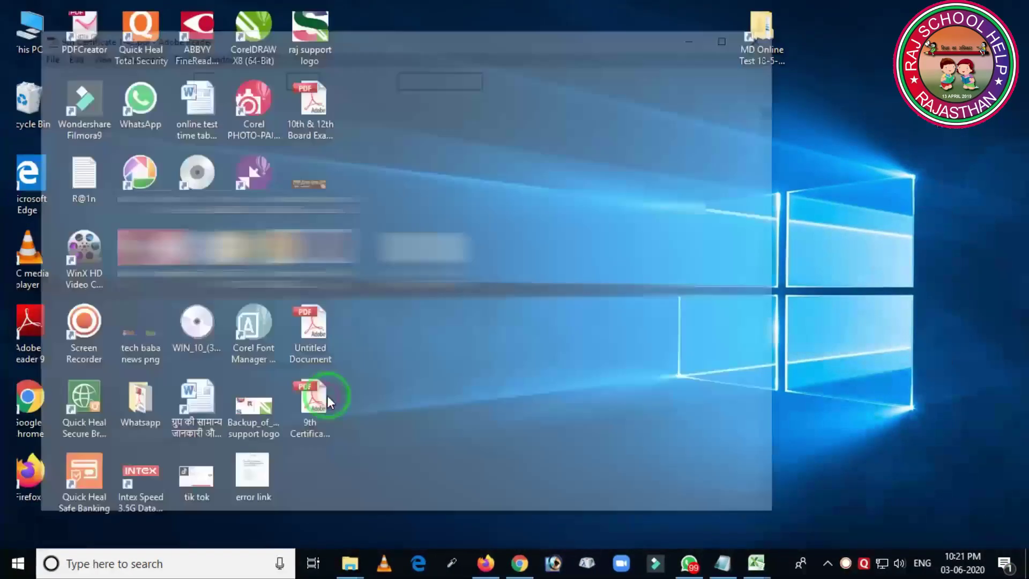
pyautogui.scroll(-5, 494, 315)
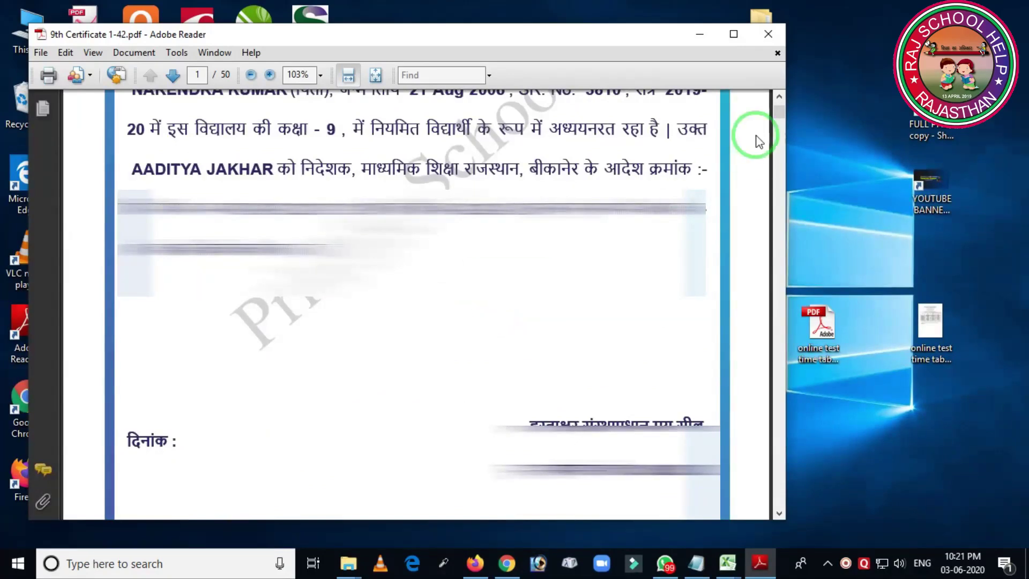
pyautogui.click(768, 33)
pyautogui.click(522, 563)
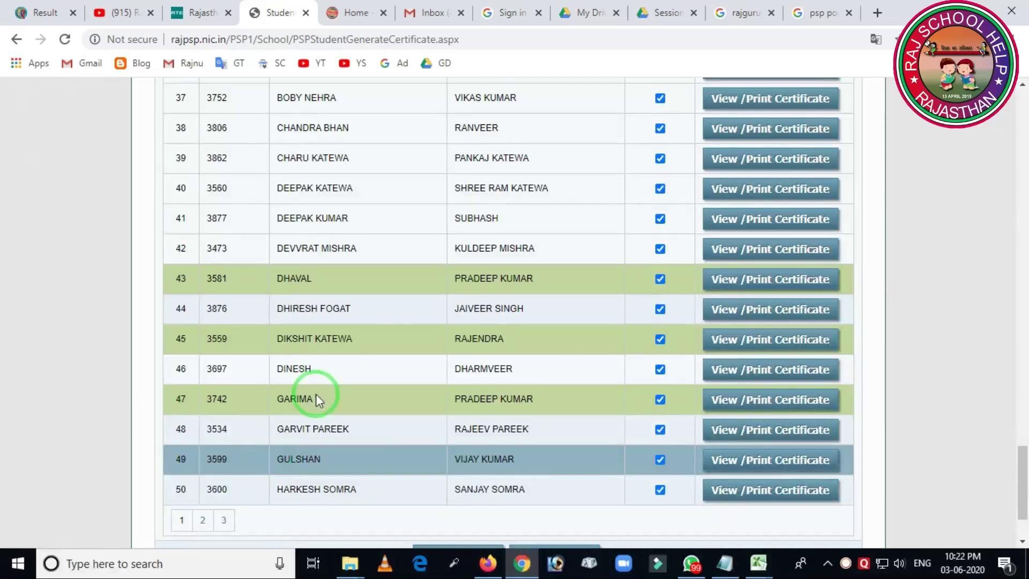
# Return to the Raj Guru Ji home page and scroll down to its Download Section.
pyautogui.click(353, 21)
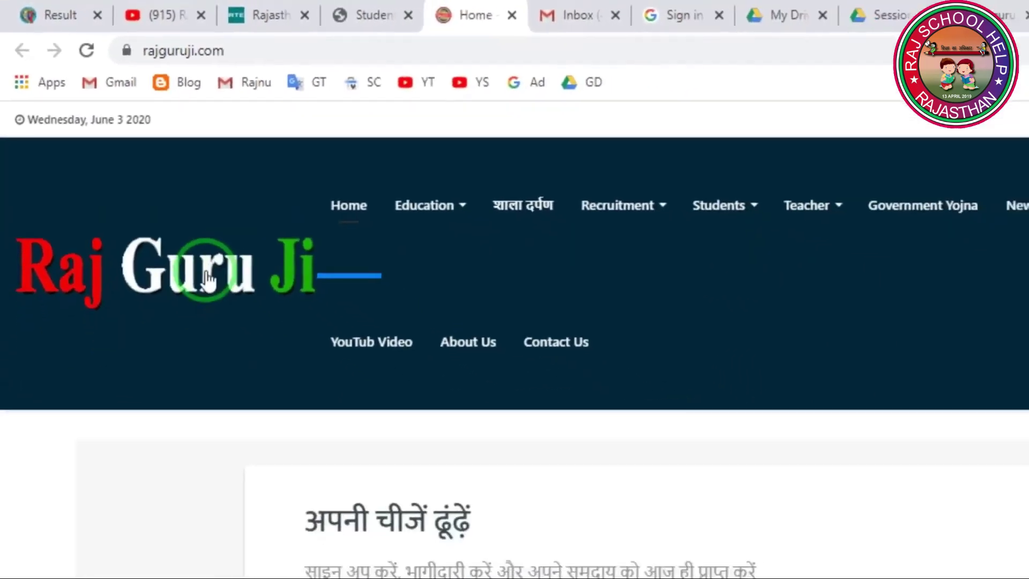
pyautogui.scroll(-3, 180, 239)
pyautogui.scroll(-5, 172, 227)
pyautogui.scroll(-5, 161, 225)
pyautogui.scroll(-3, 151, 229)
pyautogui.scroll(-4, 142, 219)
pyautogui.scroll(-3, 134, 223)
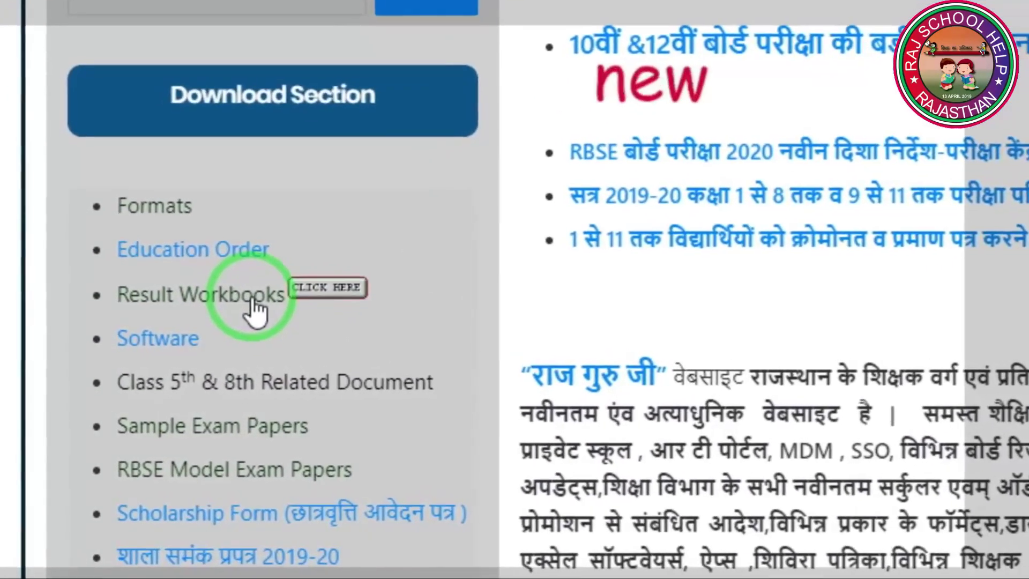
# Open Result Workbooks and highlight the 9th and 11th class 2019-20 worksheet links.
pyautogui.click(242, 314)
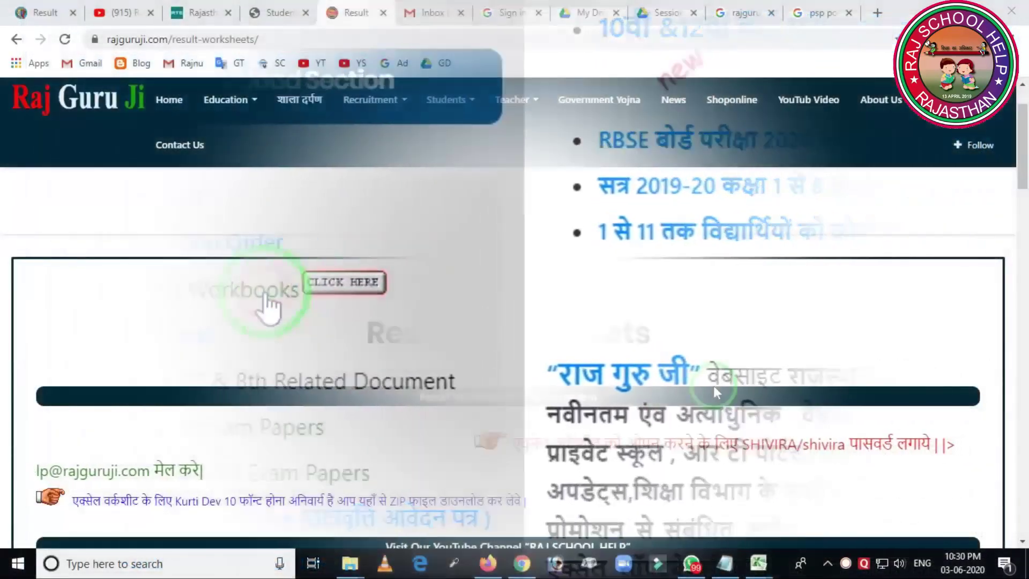
pyautogui.scroll(-3, 665, 372)
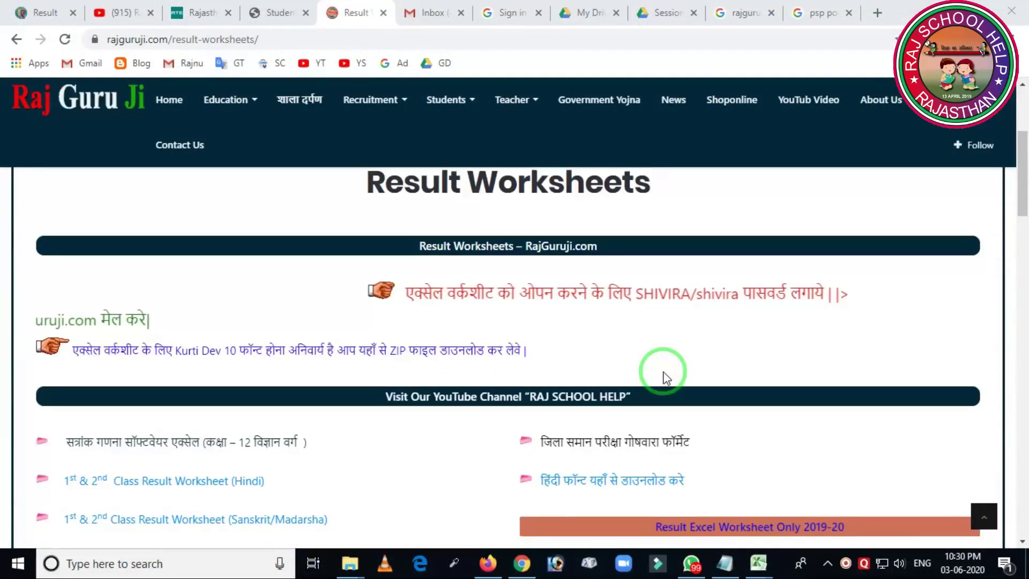
pyautogui.scroll(-4, 663, 370)
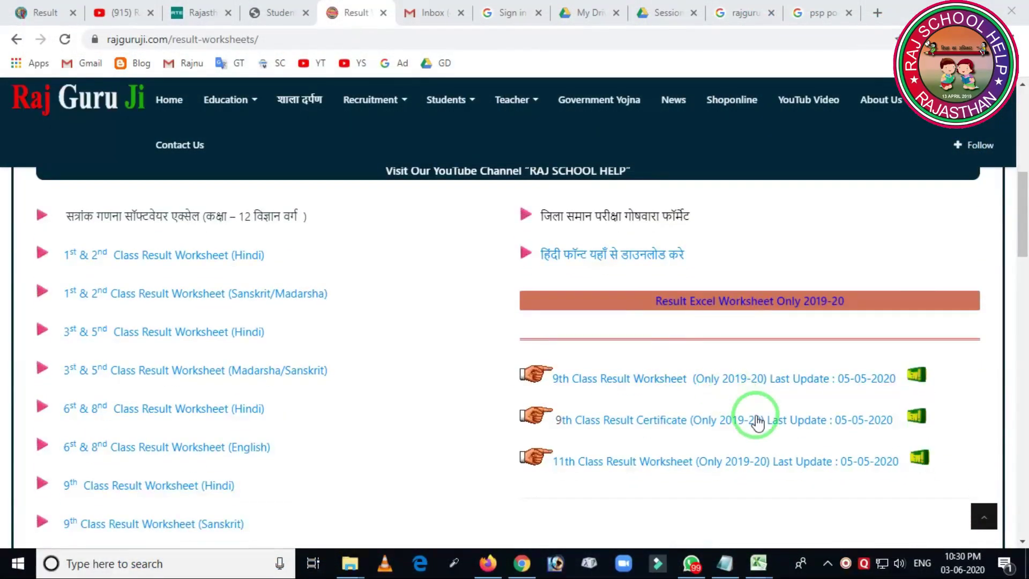
pyautogui.moveTo(489, 329); pyautogui.dragTo(950, 496)
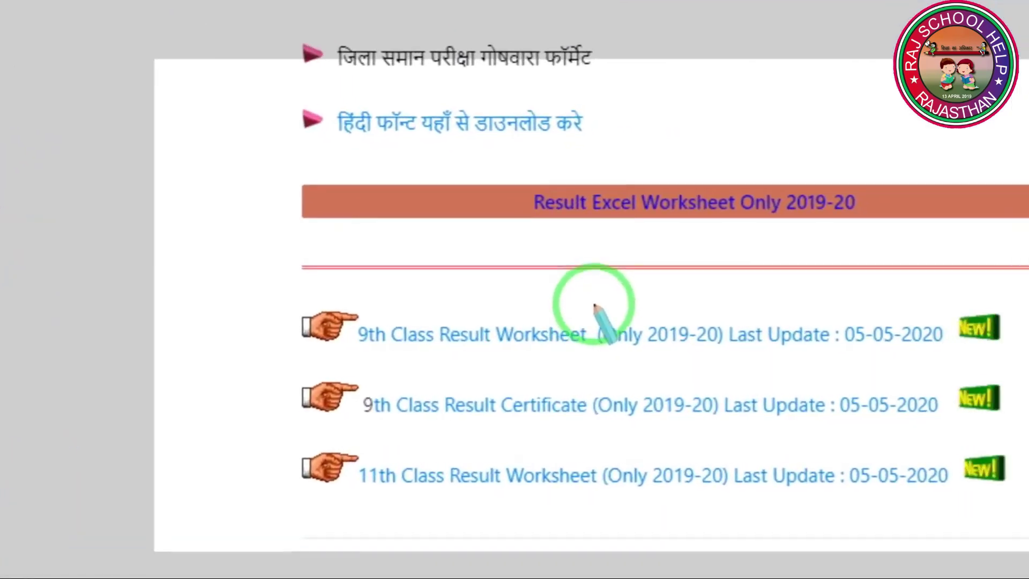
pyautogui.moveTo(494, 212); pyautogui.dragTo(743, 288)
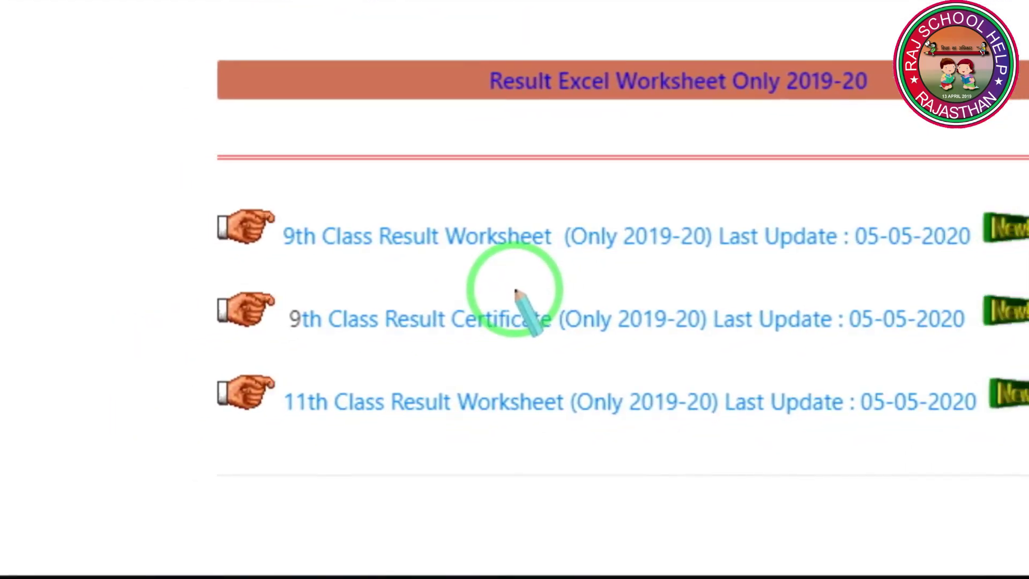
pyautogui.moveTo(456, 242); pyautogui.dragTo(601, 343)
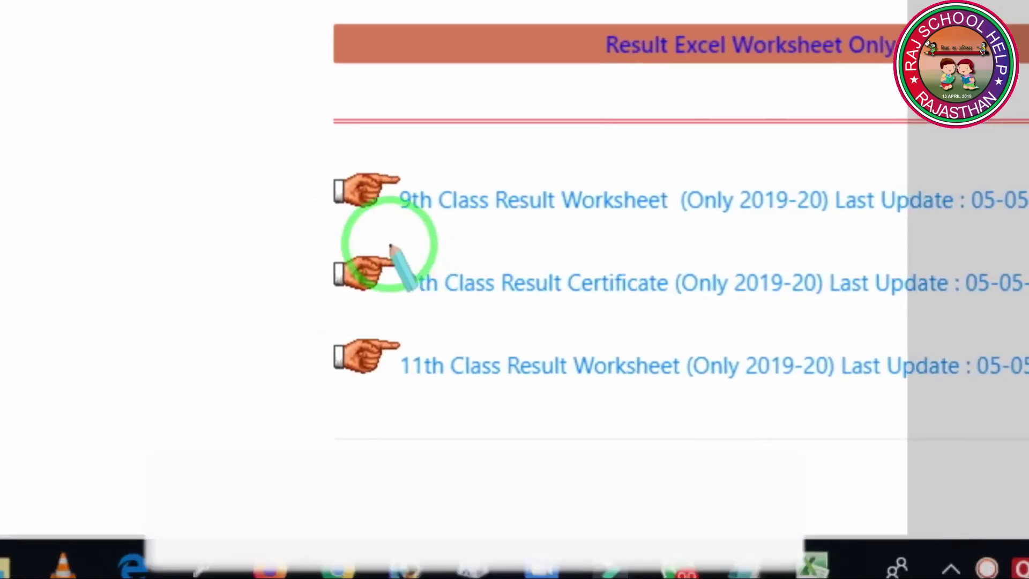
pyautogui.moveTo(396, 235); pyautogui.dragTo(630, 318)
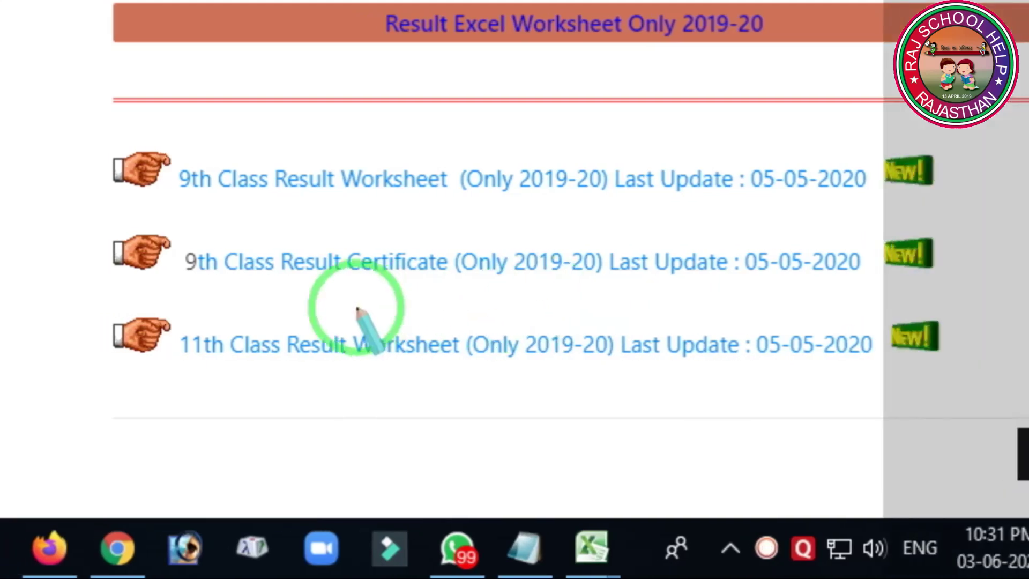
pyautogui.moveTo(141, 225); pyautogui.dragTo(466, 308)
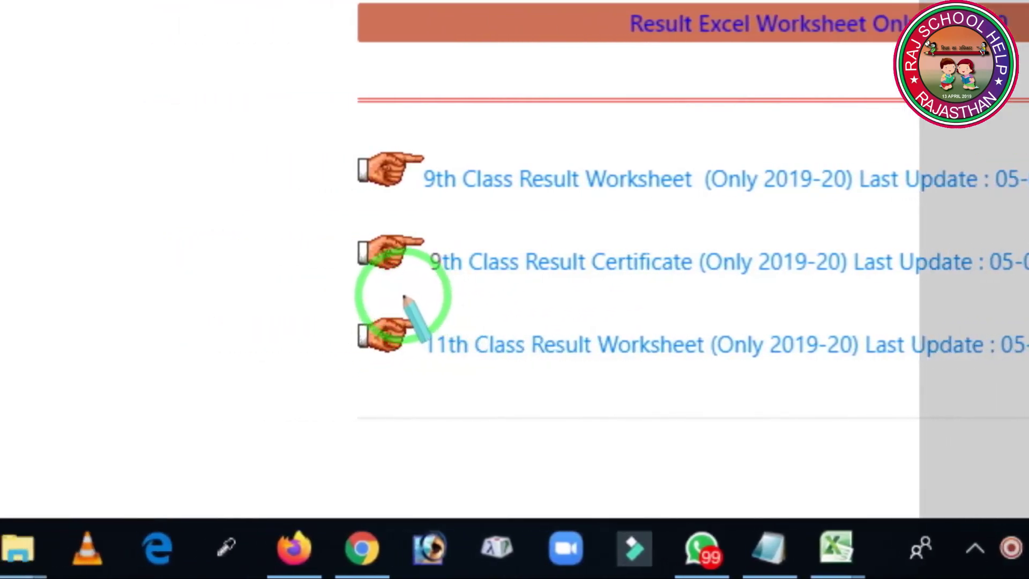
pyautogui.moveTo(452, 288); pyautogui.dragTo(535, 397)
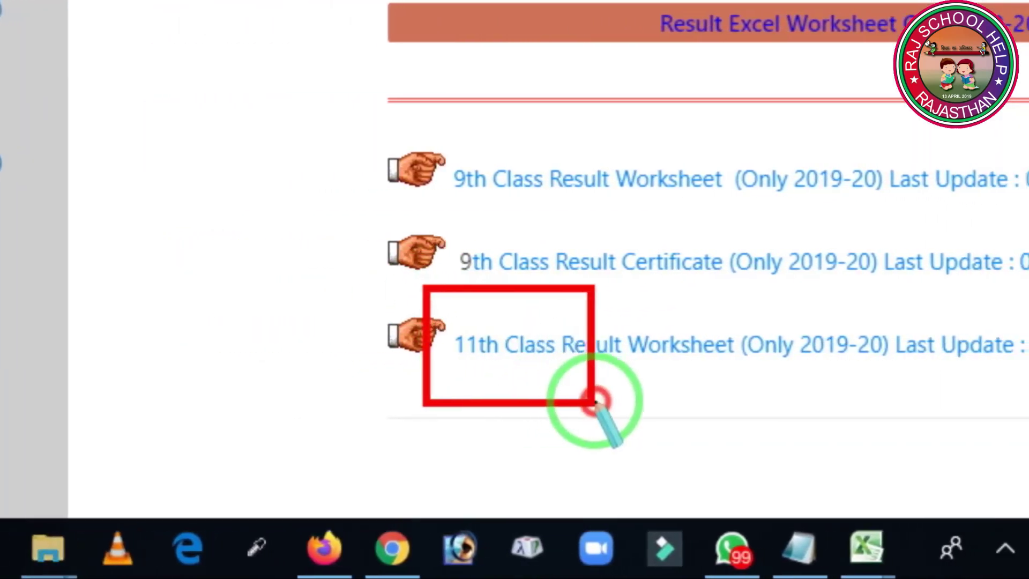
pyautogui.moveTo(595, 402); pyautogui.dragTo(617, 390)
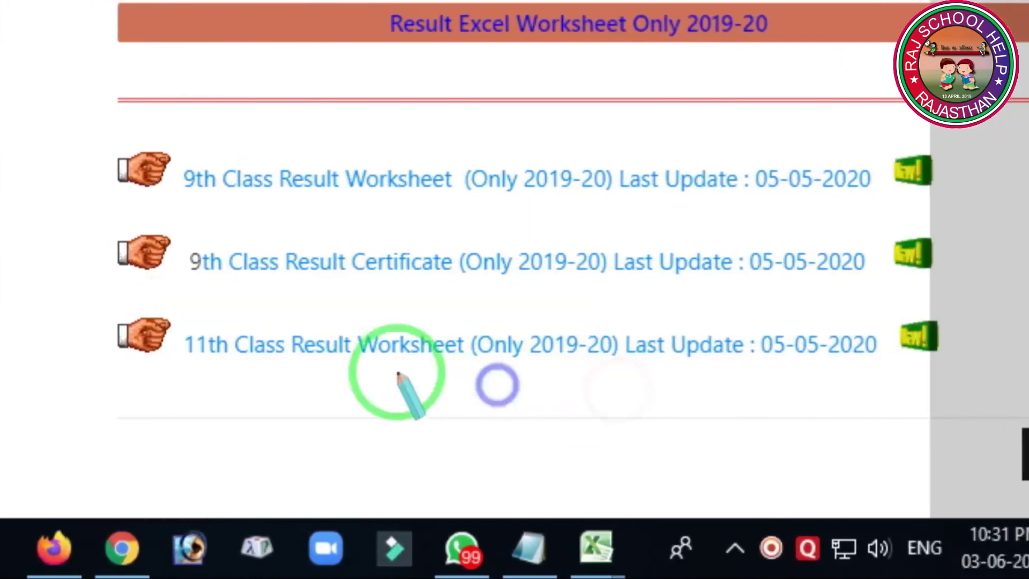
pyautogui.moveTo(370, 317); pyautogui.dragTo(552, 391)
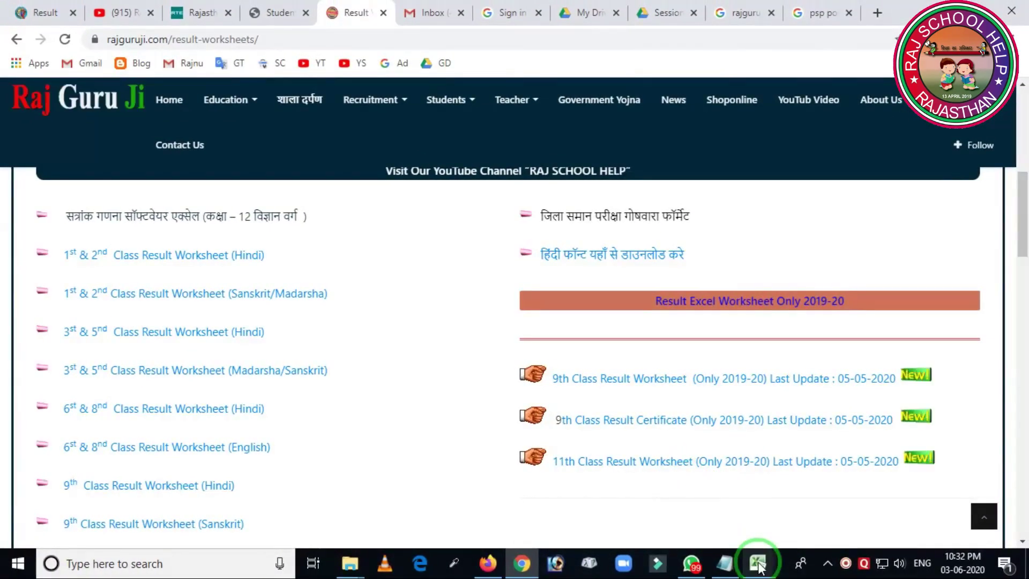
pyautogui.moveTo(757, 564)
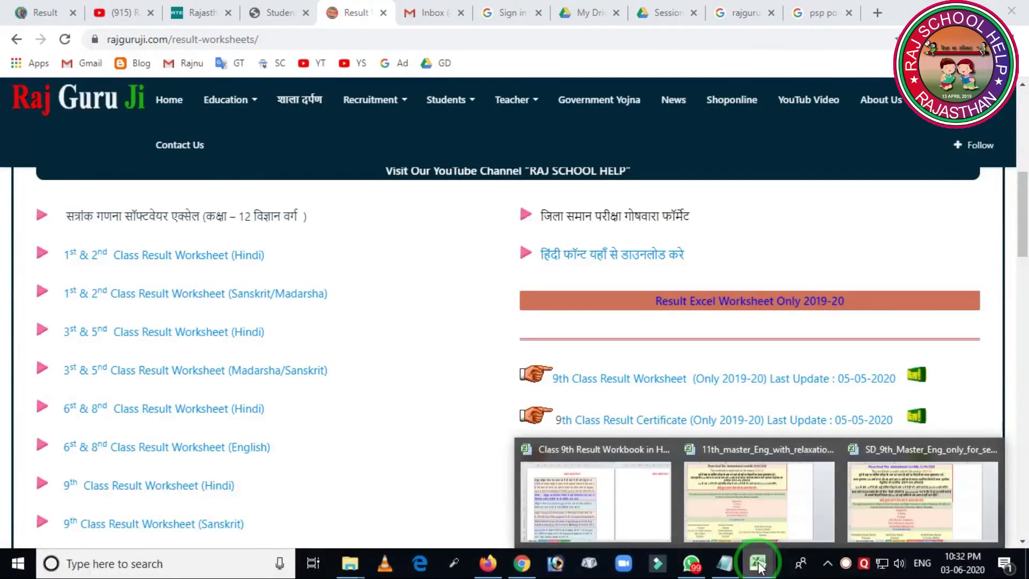
pyautogui.click(873, 509)
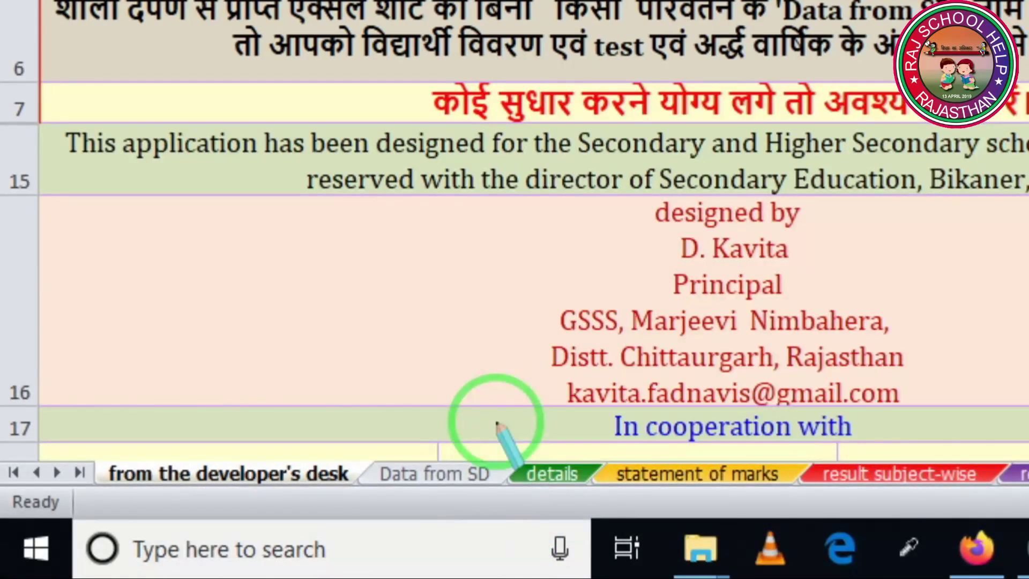
# View the SD_9th_Master workbook's Data from SD sheet, then its details sheet.
pyautogui.click(452, 479)
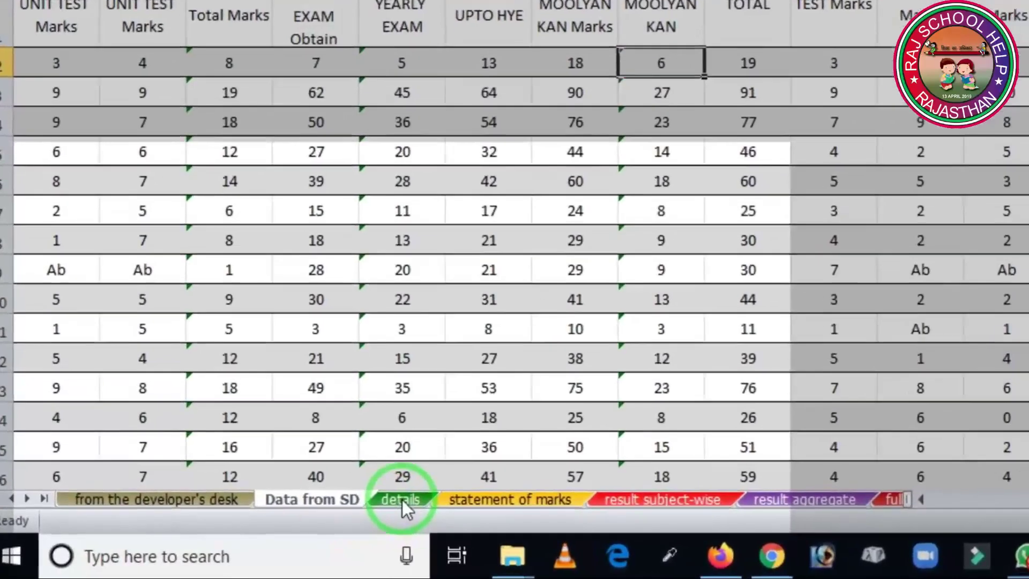
pyautogui.click(282, 525)
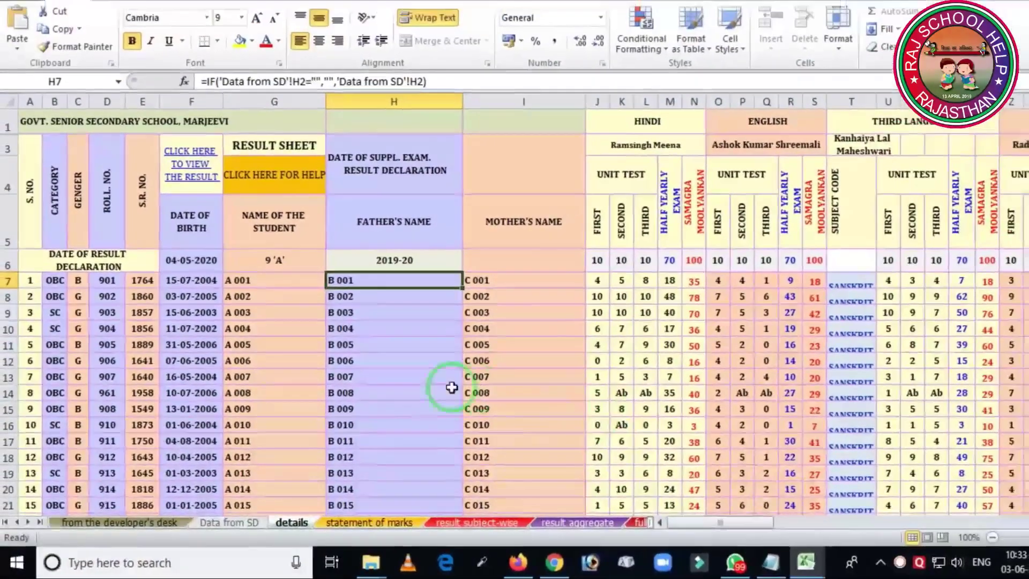
# Back at row 1, outline the HINDI, ENGLISH and THIRD LANGUAGE headers and their teacher names.
pyautogui.scroll(-3, 353, 387)
pyautogui.scroll(-2, 334, 391)
pyautogui.scroll(-4, 333, 391)
pyautogui.scroll(7, 701, 379)
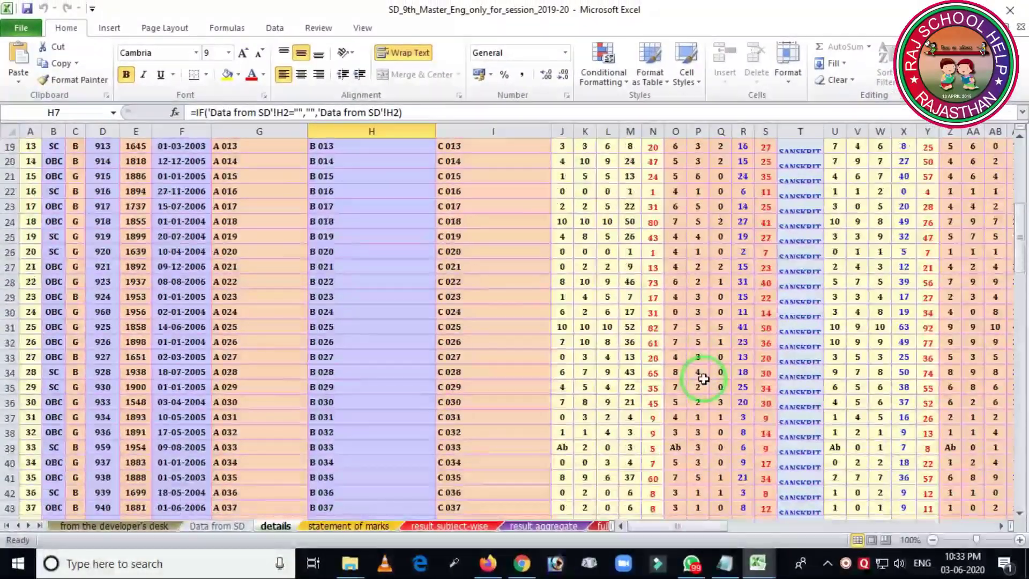
pyautogui.scroll(2, 704, 379)
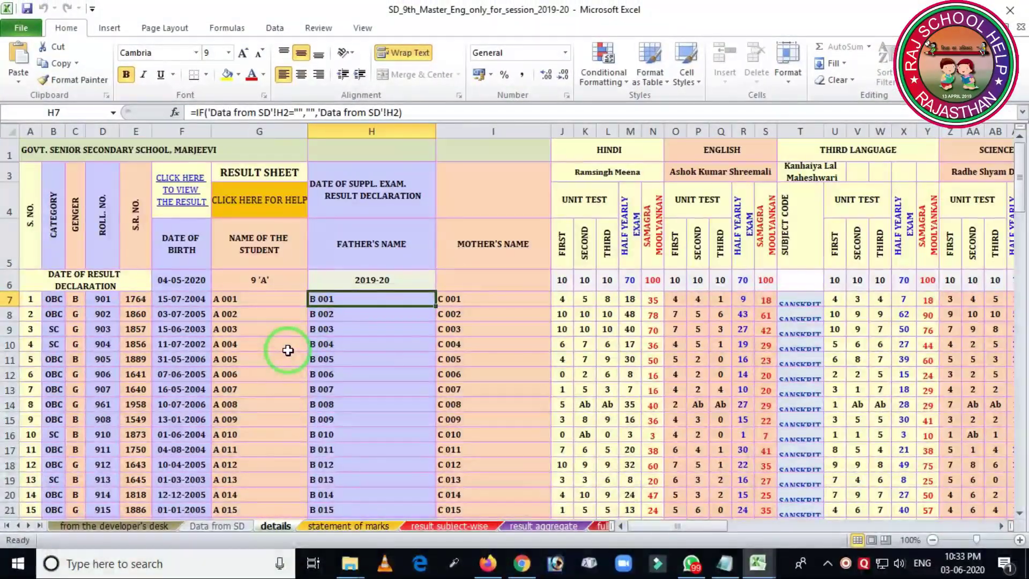
pyautogui.hotkey('ctrl', 'a')
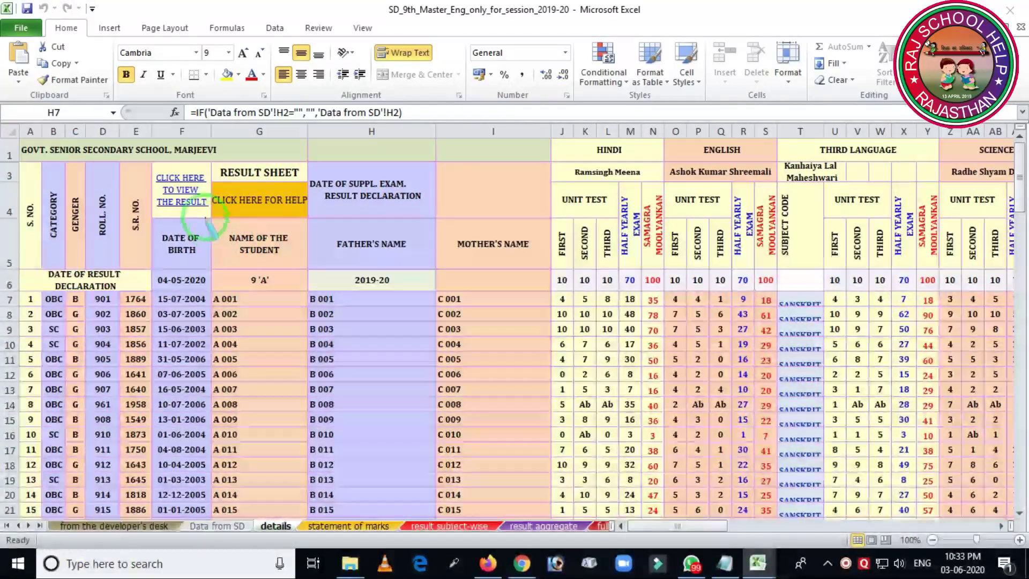
pyautogui.moveTo(586, 143); pyautogui.dragTo(851, 175)
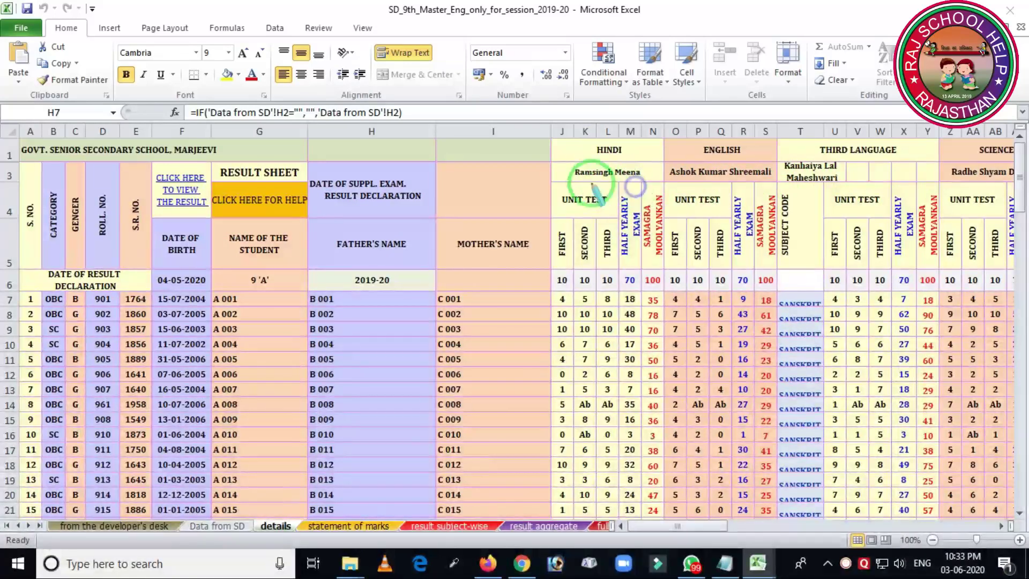
pyautogui.moveTo(576, 169); pyautogui.dragTo(866, 195)
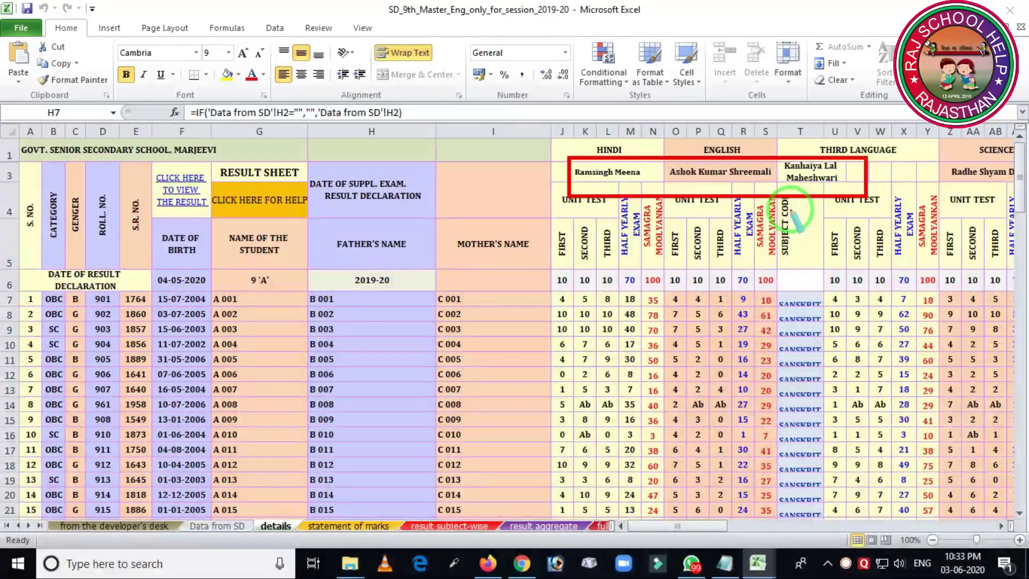
# Outline the student records in rows 7–19, then clear the annotations.
pyautogui.click(490, 329)
pyautogui.moveTo(43, 296); pyautogui.dragTo(508, 491)
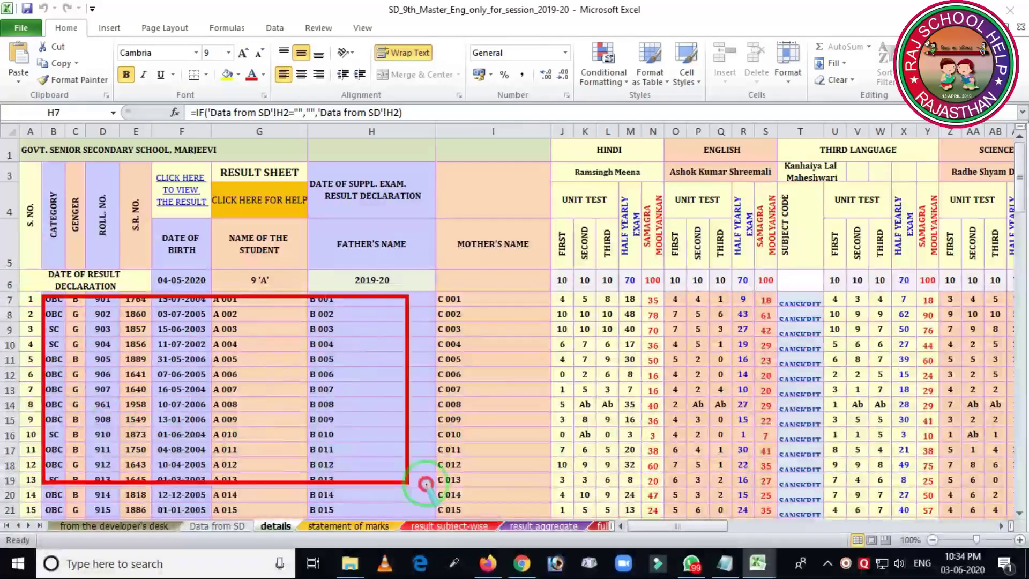
pyautogui.click(429, 416)
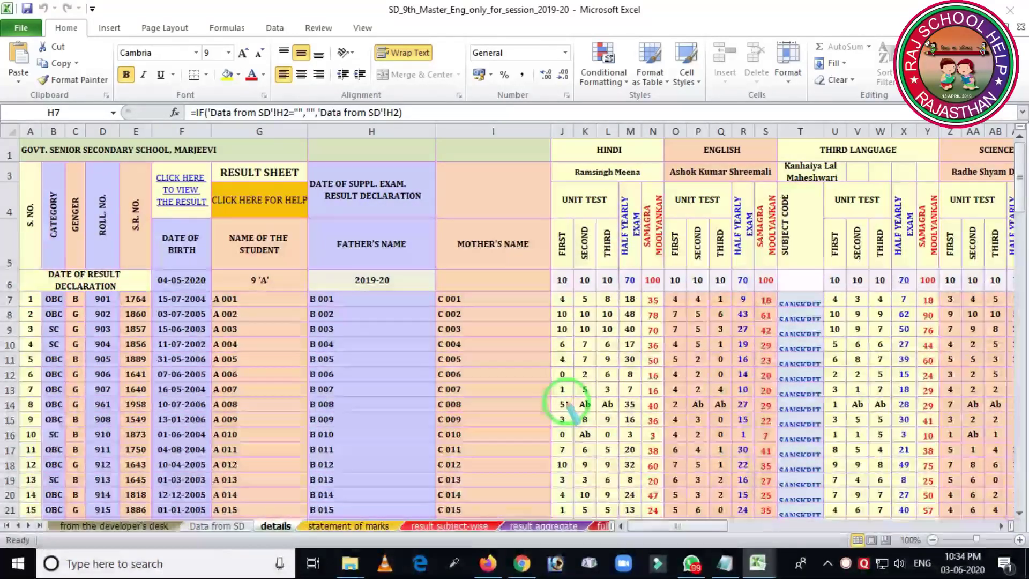
# Unlock the protected Mother's Name range at cell I11 with the range password, leaving it unchanged.
pyautogui.press('Escape')
pyautogui.doubleClick(484, 357)
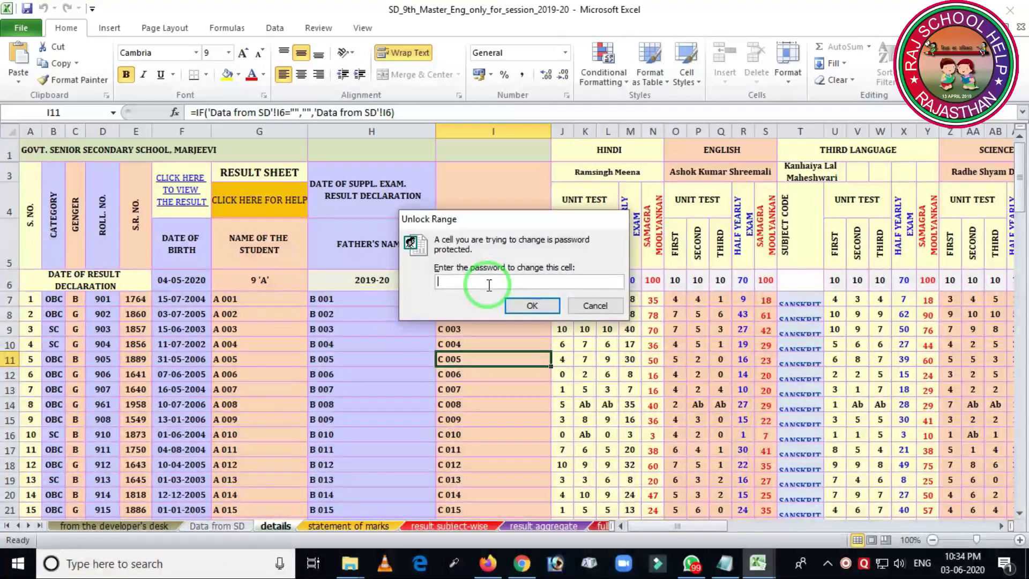
pyautogui.press('Return')
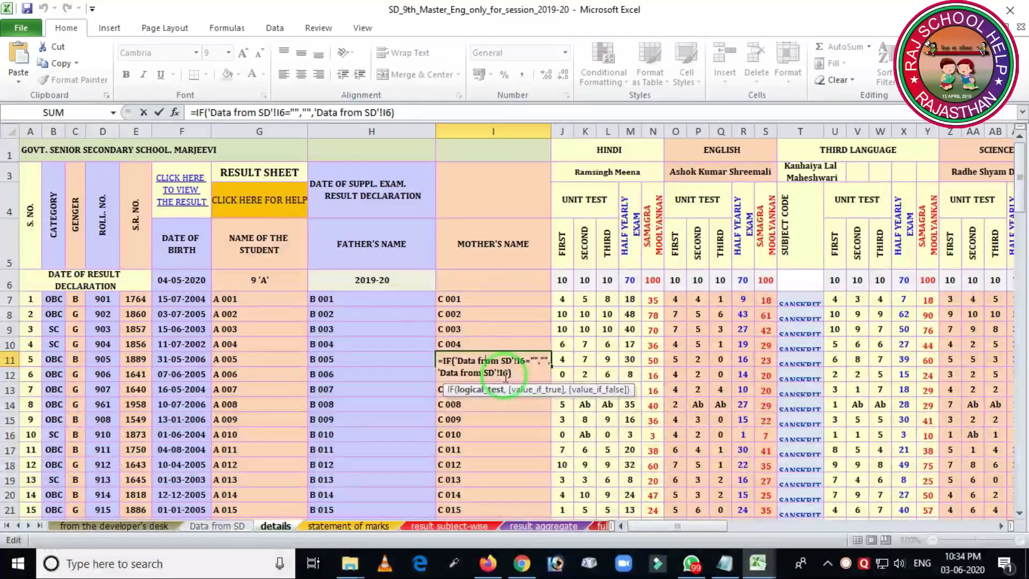
pyautogui.press('Escape')
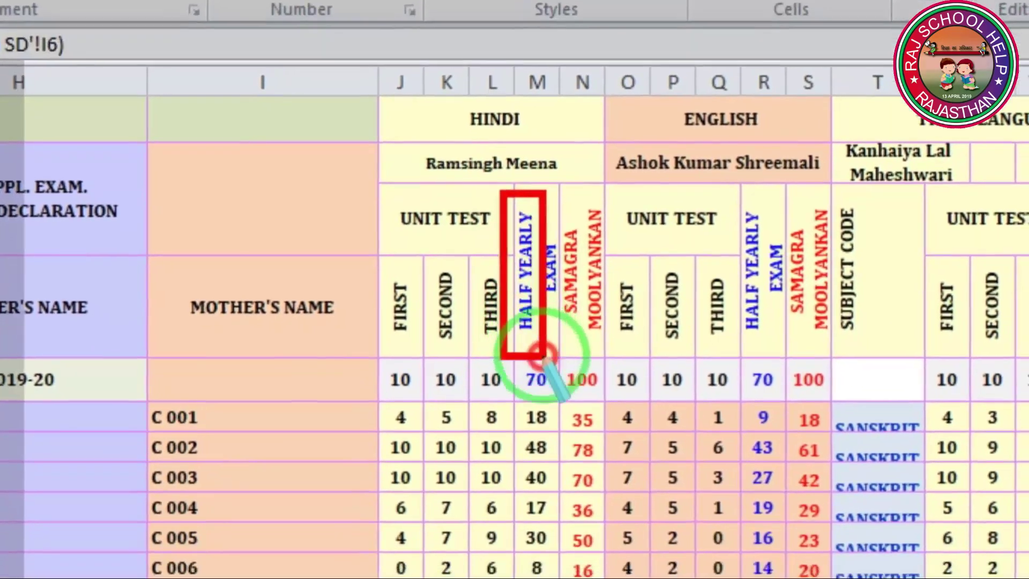
# Highlight Hindi's maximum marks: 10 per unit test, 70 half-yearly and 100 Samagra Moolyankan.
pyautogui.moveTo(527, 262); pyautogui.dragTo(518, 333)
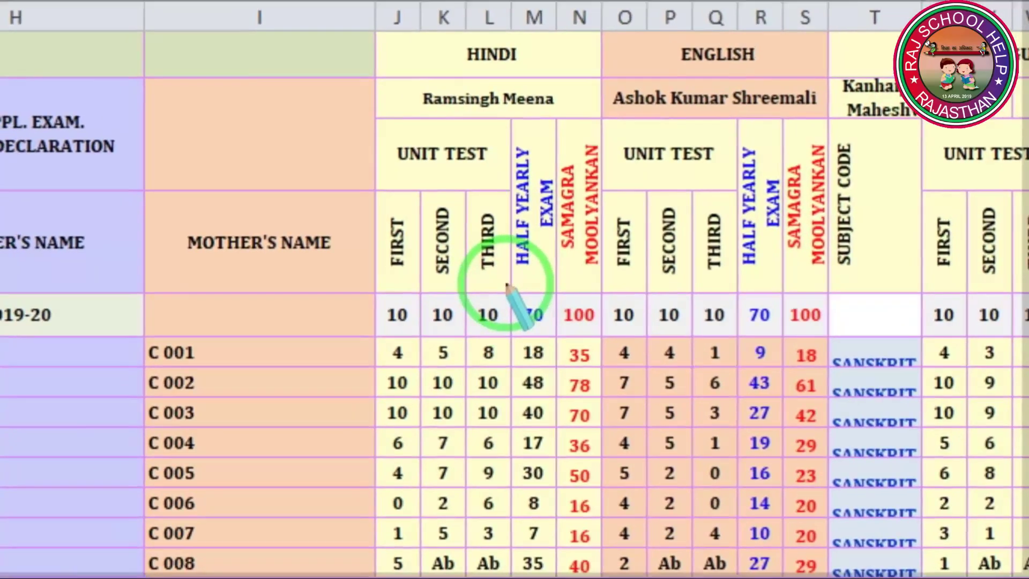
pyautogui.moveTo(502, 266); pyautogui.dragTo(539, 314)
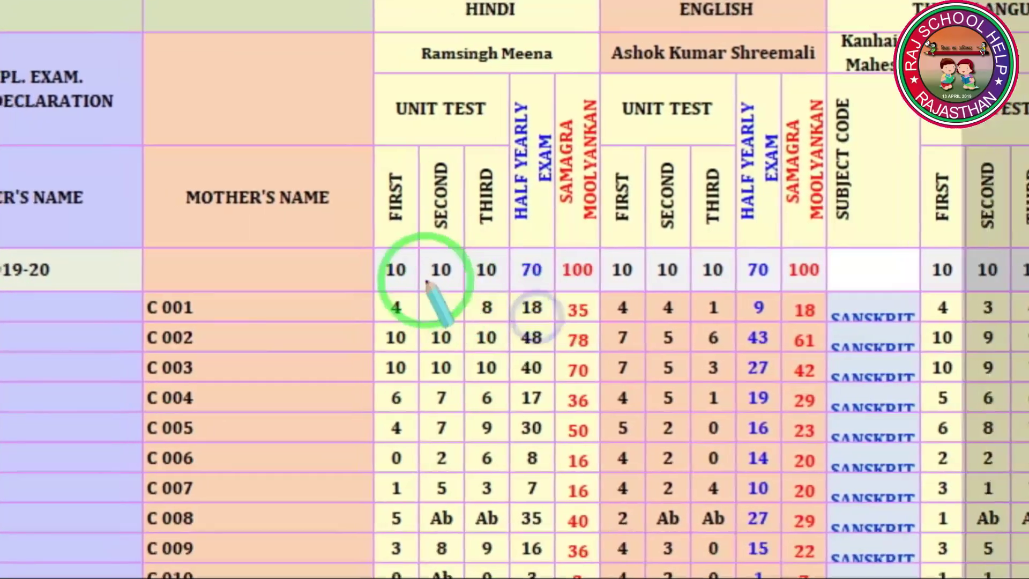
pyautogui.moveTo(422, 234); pyautogui.dragTo(523, 296)
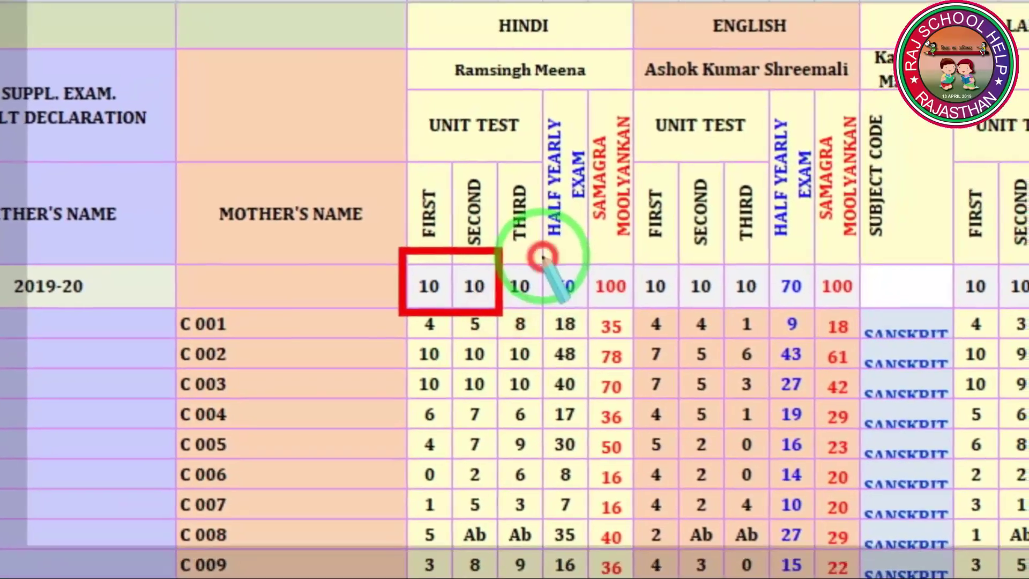
pyautogui.moveTo(565, 248); pyautogui.dragTo(607, 292)
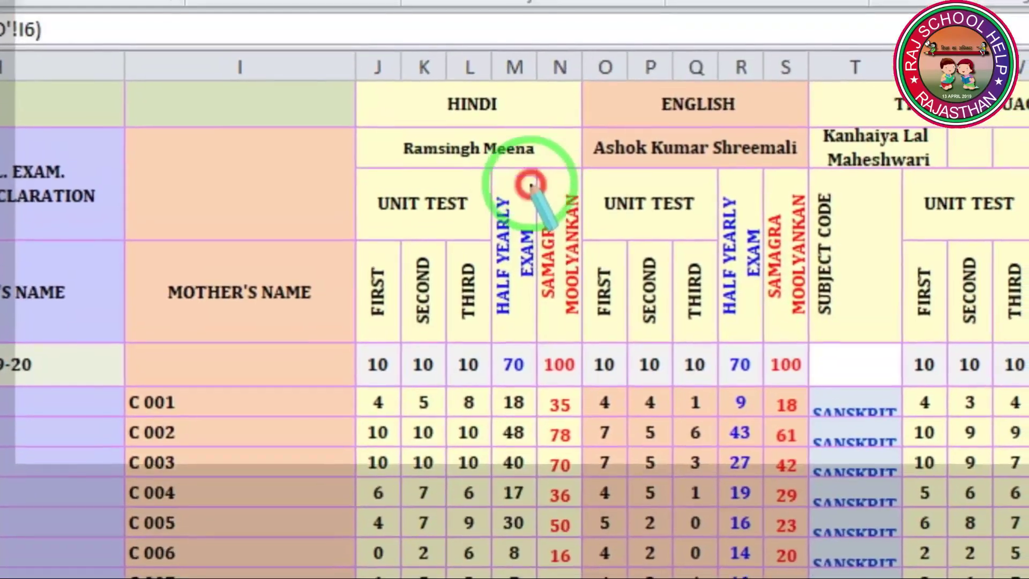
pyautogui.moveTo(507, 161); pyautogui.dragTo(573, 383)
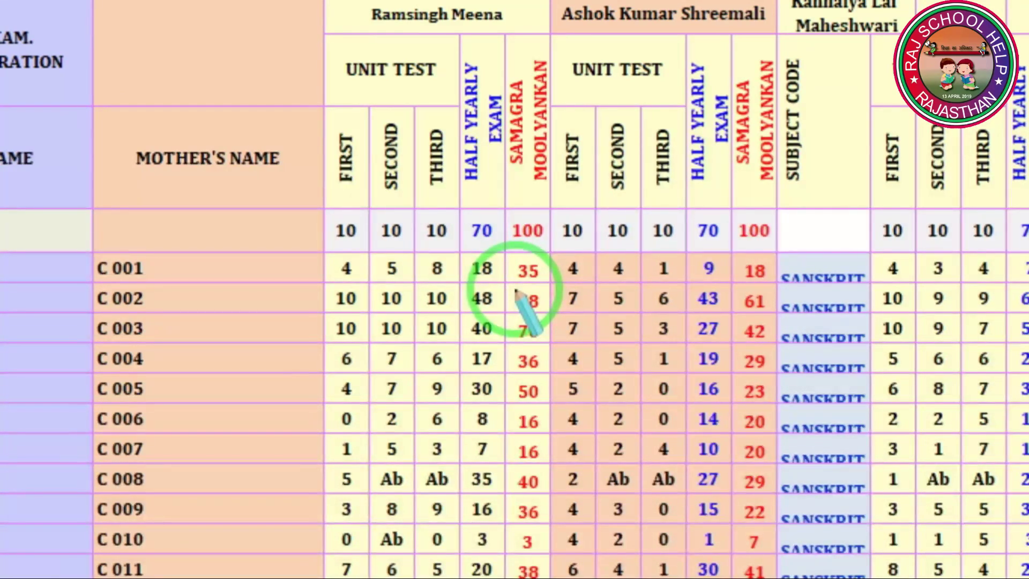
pyautogui.press('Escape')
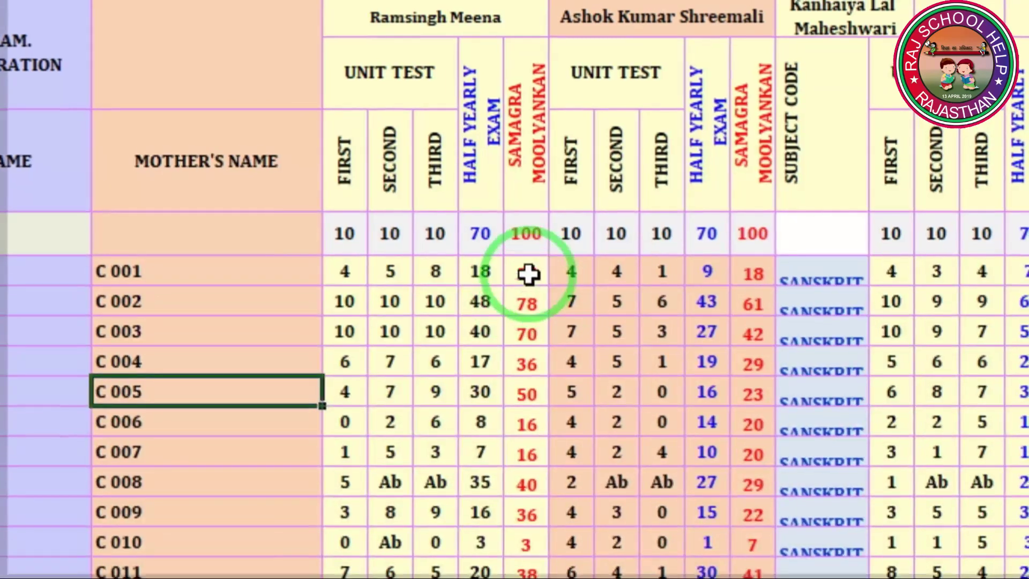
# Enter 70 as student C 001's Hindi Samagra Moolyankan mark.
pyautogui.click(514, 289)
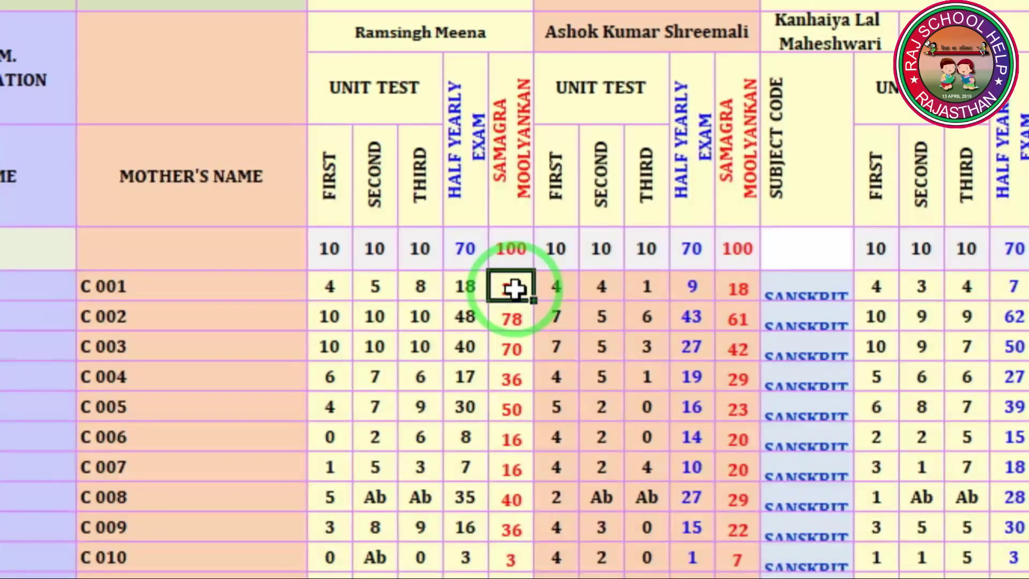
pyautogui.write('70')
pyautogui.press('Return')
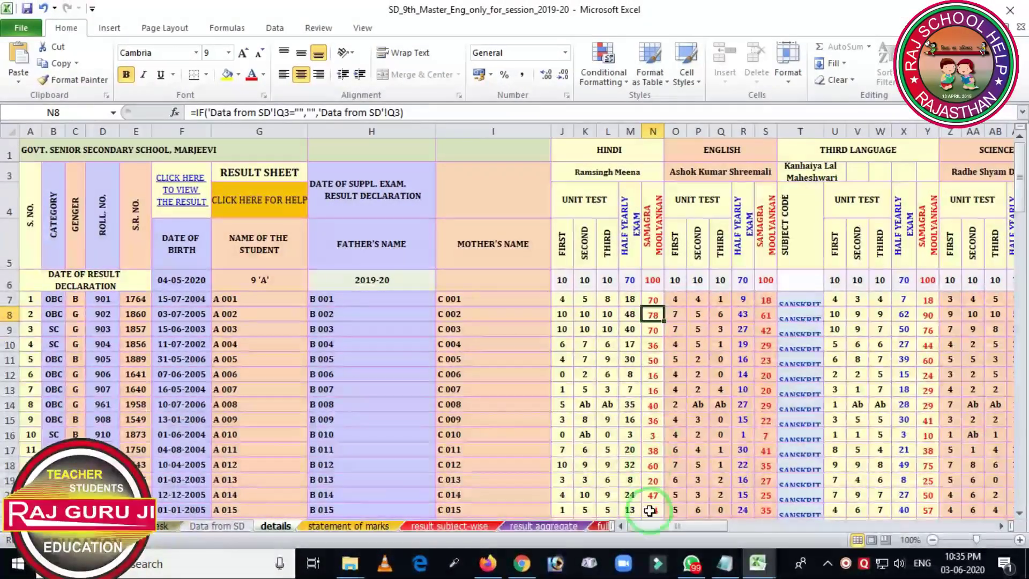
pyautogui.moveTo(668, 528)
pyautogui.mouseDown()
pyautogui.moveTo(726, 533)
pyautogui.moveTo(671, 528)
pyautogui.moveTo(691, 530)
pyautogui.mouseUp()
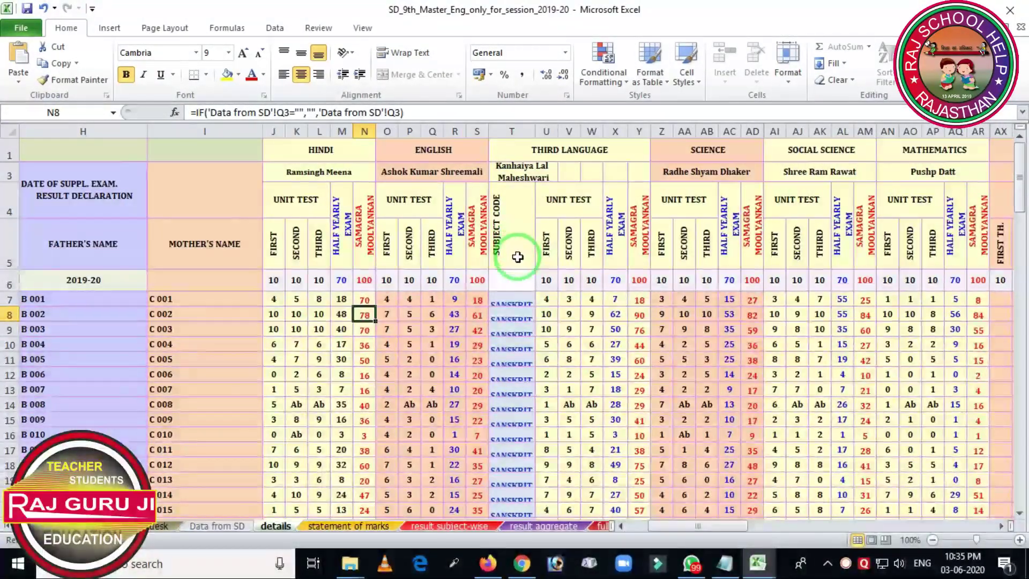
# Pick SINDHI from the T8 dropdown as student C 002's third-language subject.
pyautogui.click(516, 310)
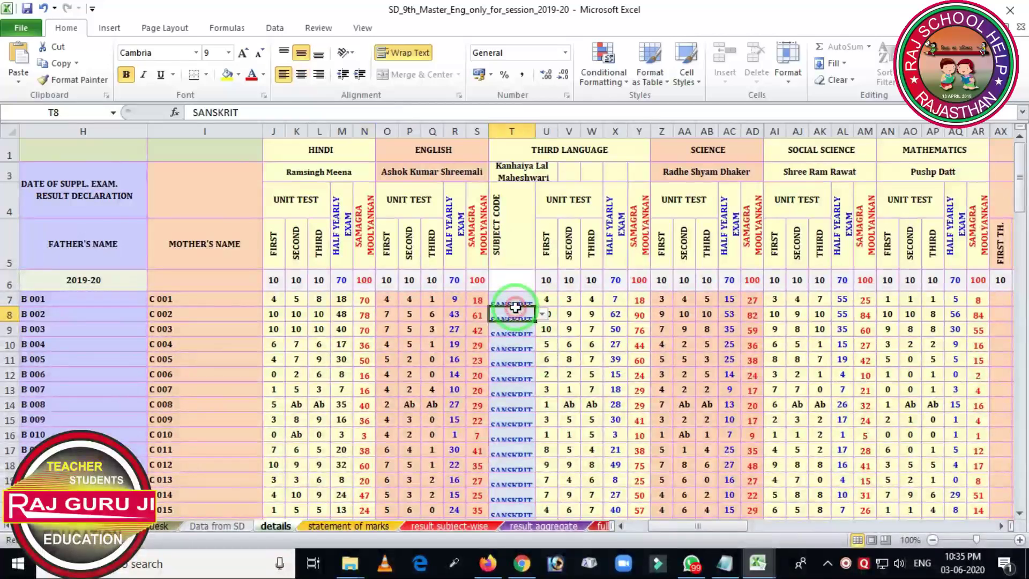
pyautogui.click(543, 316)
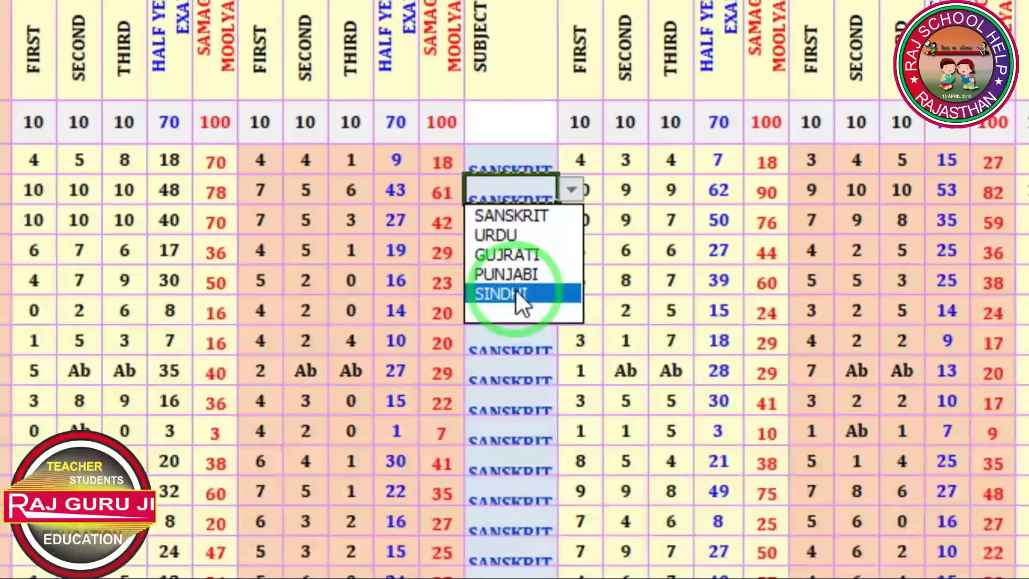
pyautogui.click(515, 294)
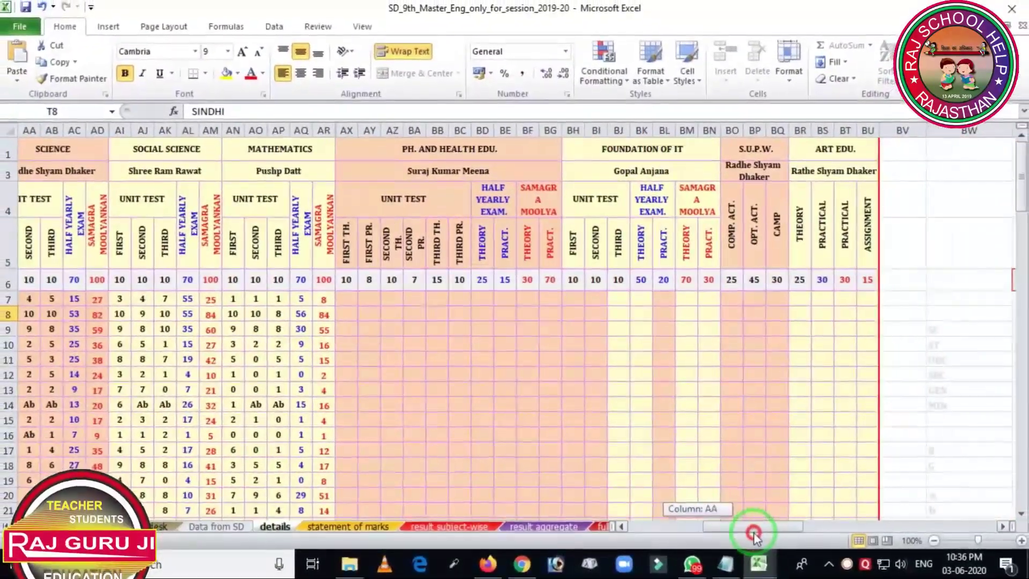
# Scroll the details sheet right past ART EDU. to the Monthly Attendance columns and MEETINGS row.
pyautogui.moveTo(705, 533); pyautogui.dragTo(753, 535)
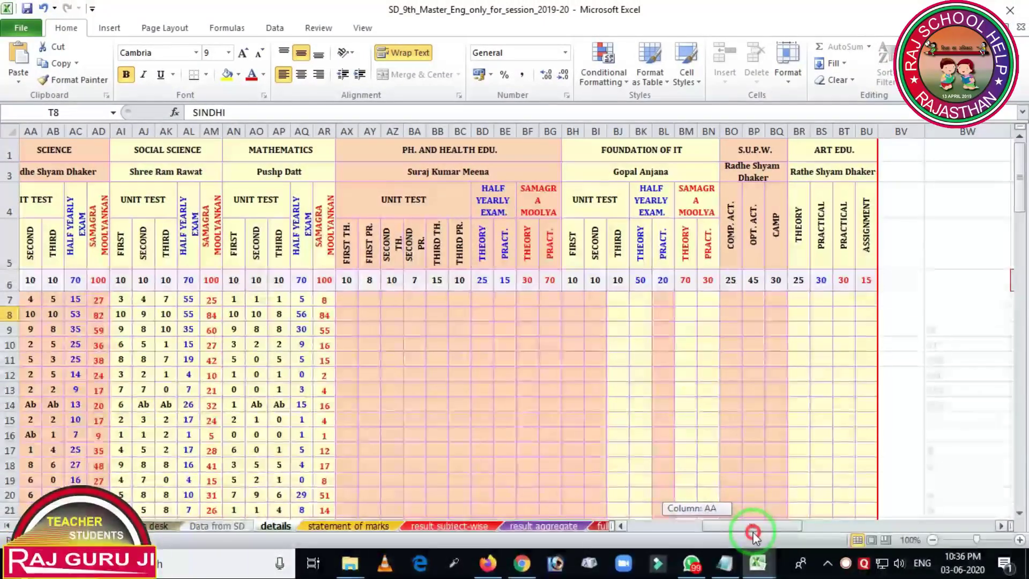
pyautogui.moveTo(753, 535); pyautogui.dragTo(748, 537)
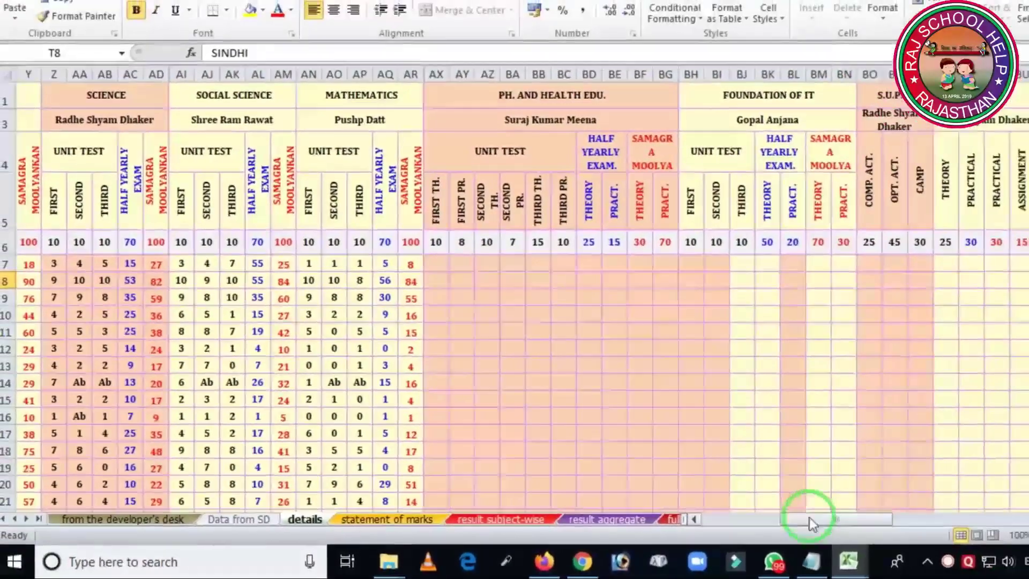
pyautogui.moveTo(809, 517)
pyautogui.mouseDown()
pyautogui.moveTo(804, 528)
pyautogui.moveTo(854, 531)
pyautogui.mouseUp()
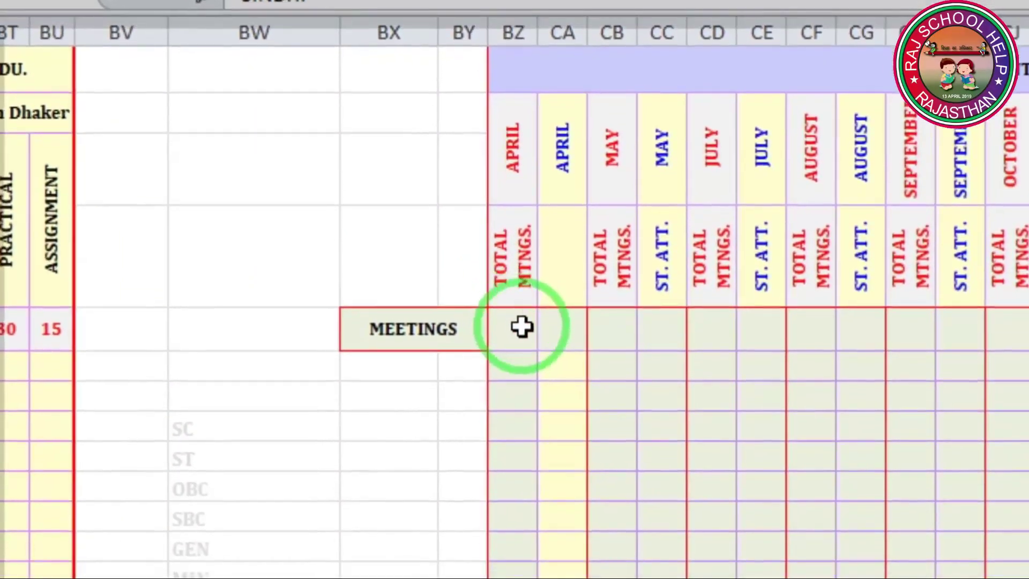
# Enter 20 as May's total meetings in the MEETINGS row.
pyautogui.click(512, 350)
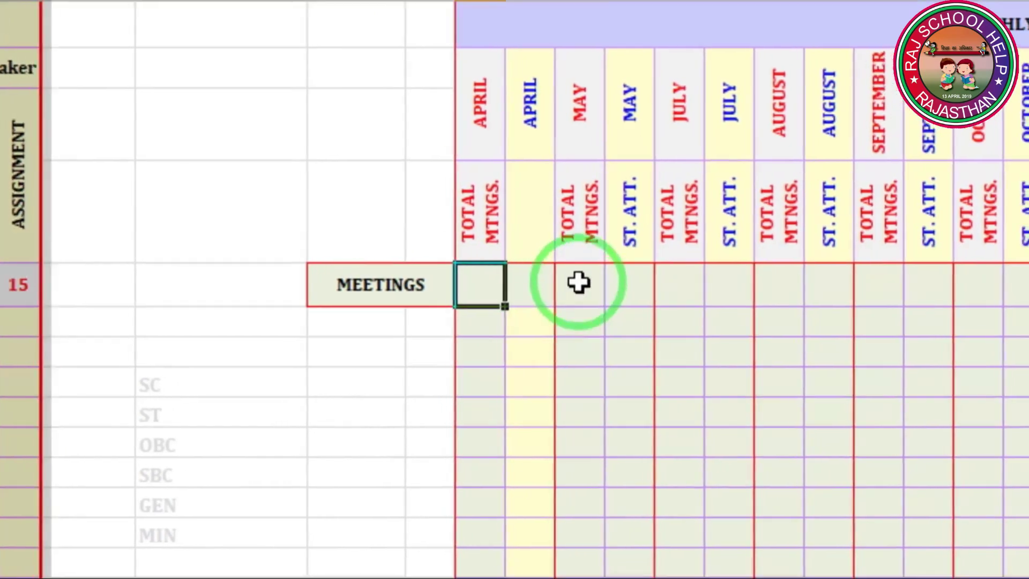
pyautogui.click(603, 285)
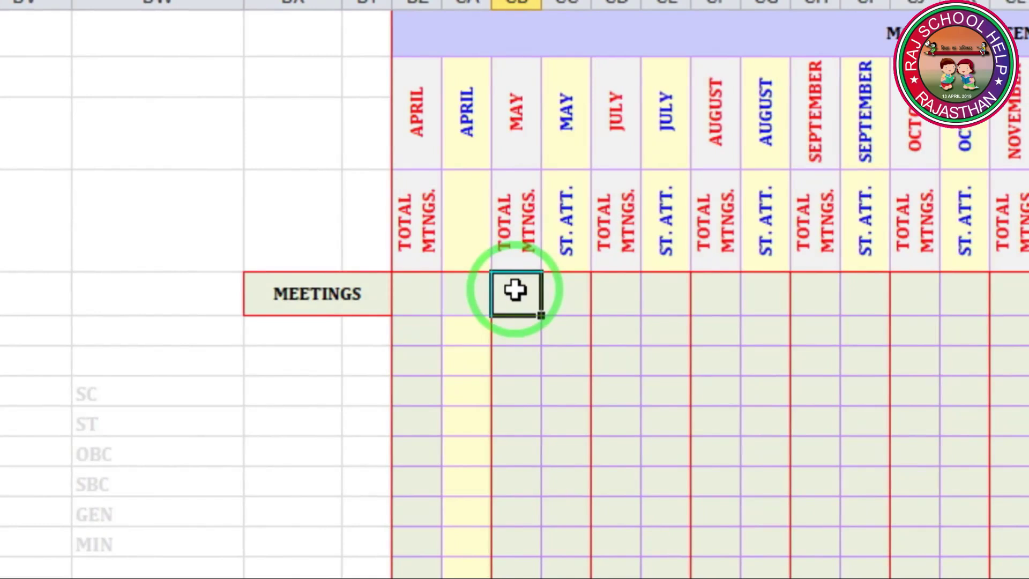
pyautogui.doubleClick(515, 290)
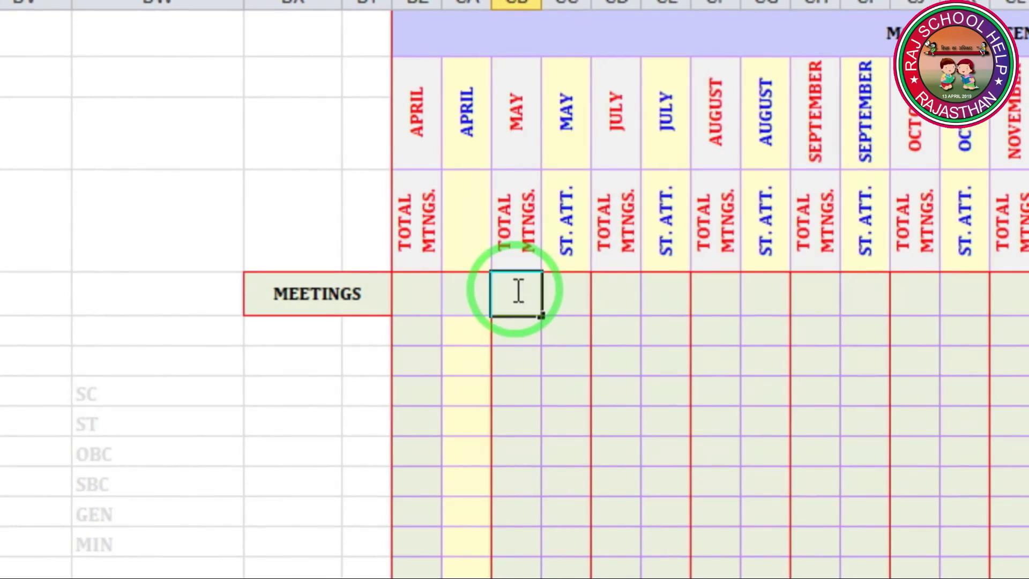
pyautogui.write('20')
pyautogui.press('Return')
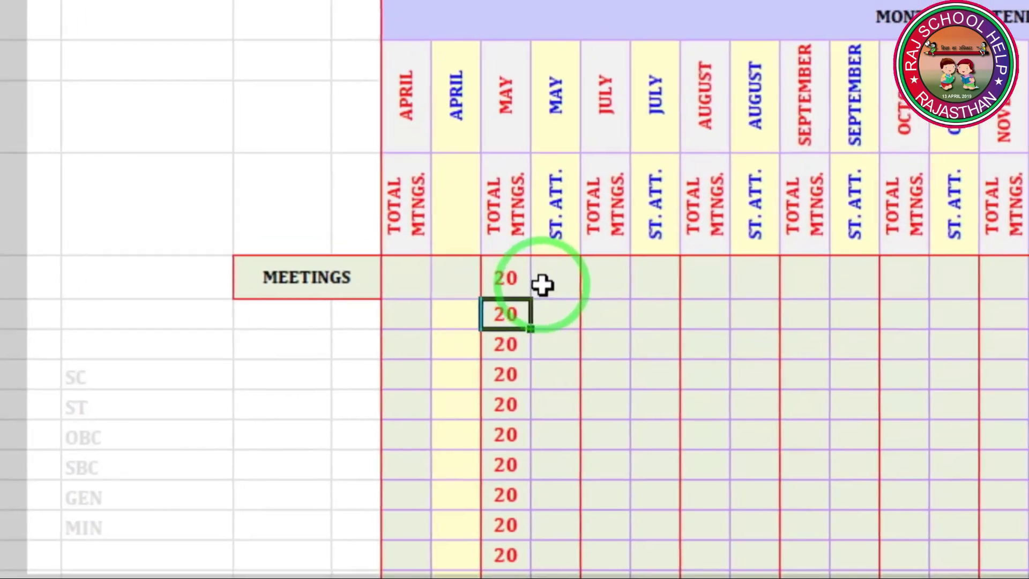
# Enter May attendance of 16, 14 and 16 for the first three students.
pyautogui.click(521, 288)
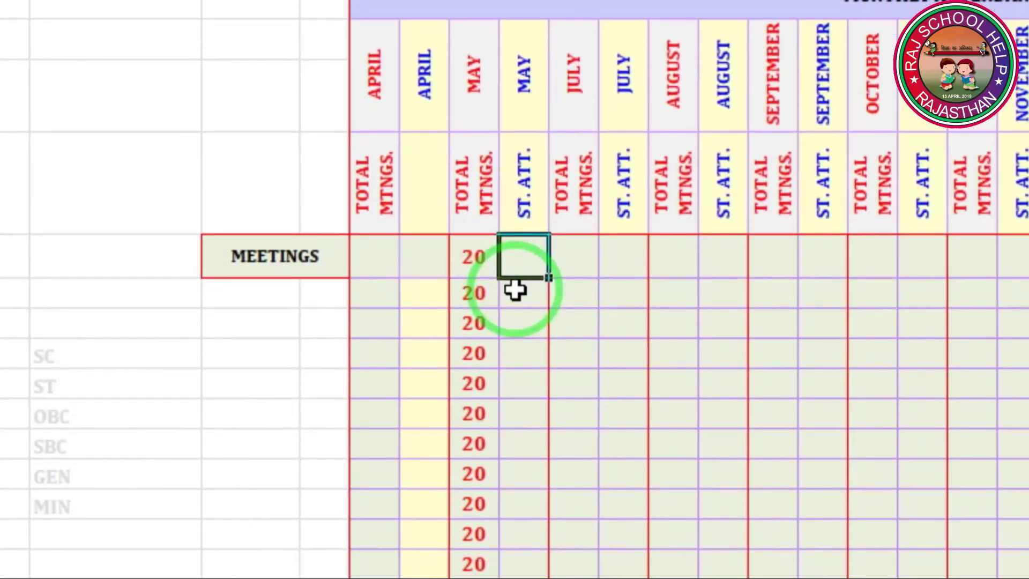
pyautogui.click(515, 290)
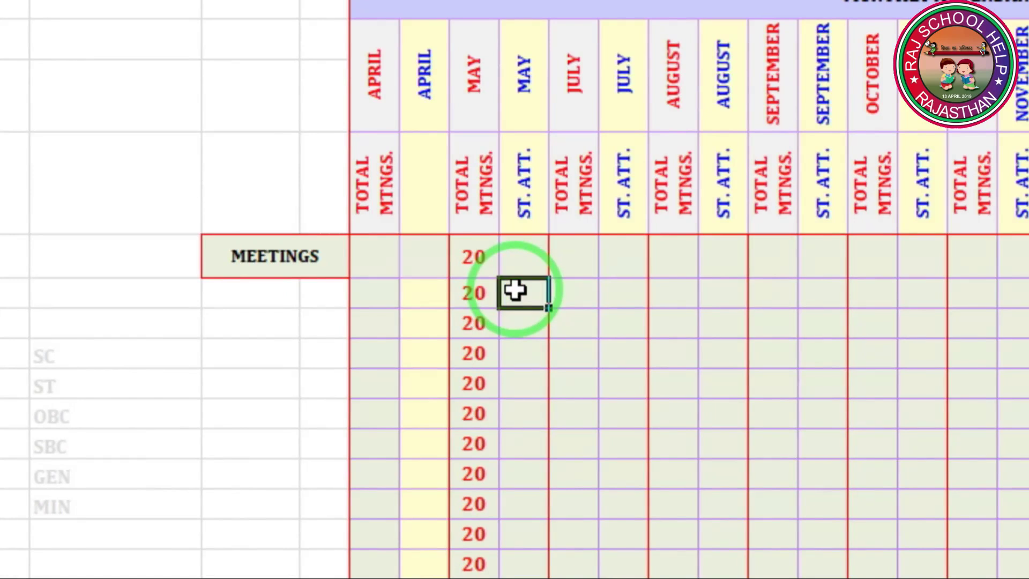
pyautogui.write('1')
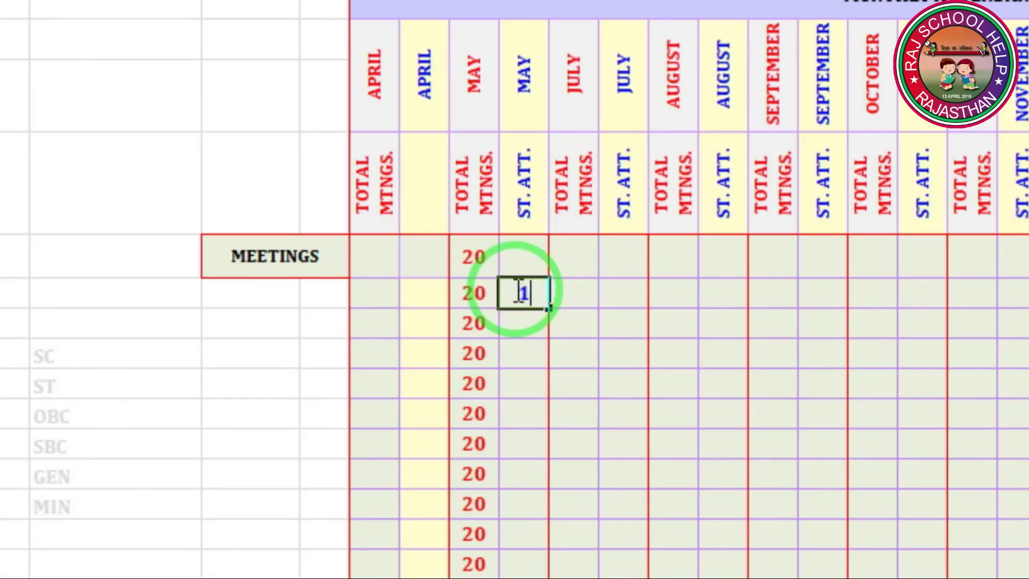
pyautogui.press('Return')
pyautogui.write('1')
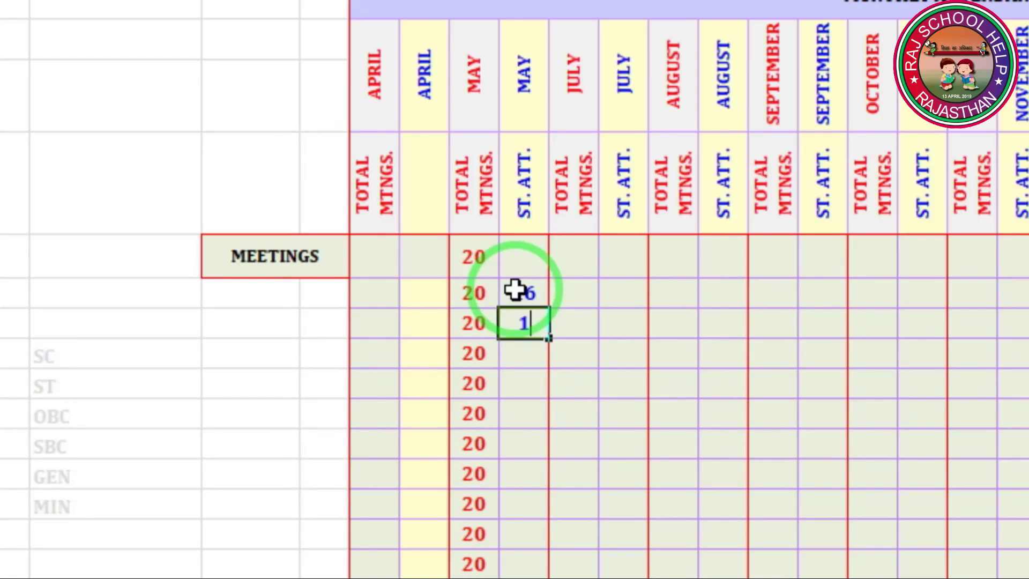
pyautogui.write('4')
pyautogui.press('Return')
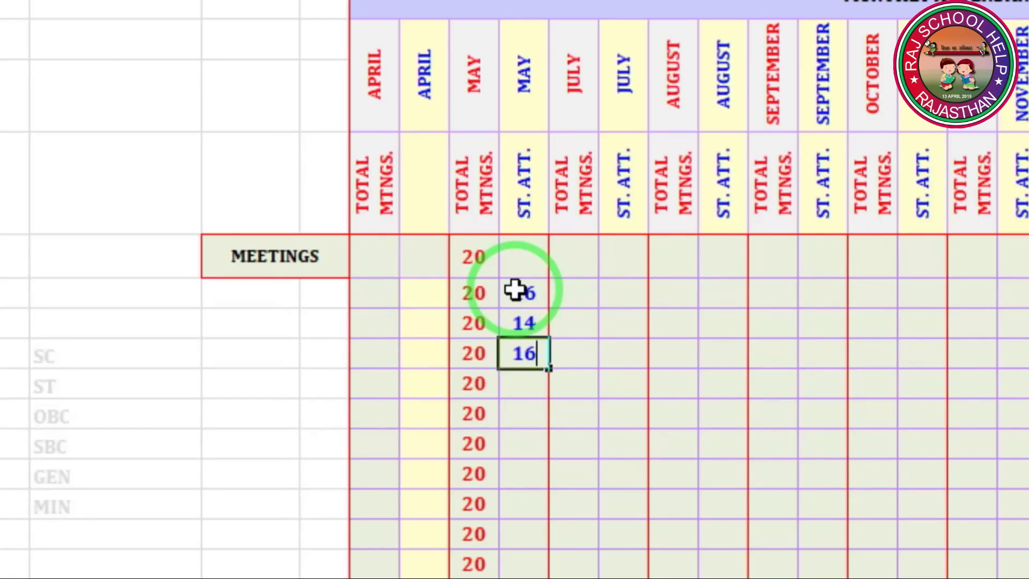
pyautogui.press('Return')
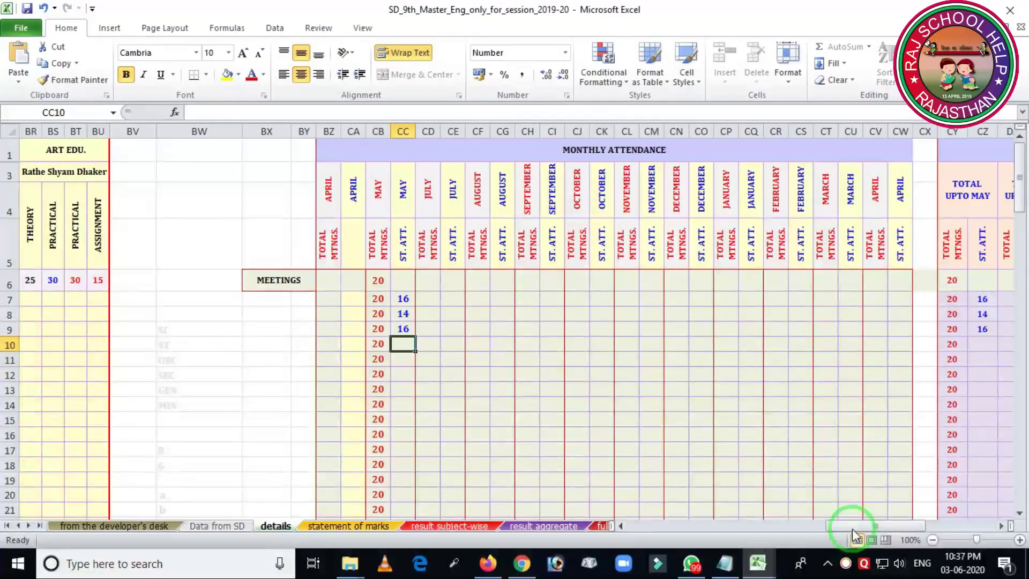
pyautogui.moveTo(846, 526); pyautogui.dragTo(602, 532)
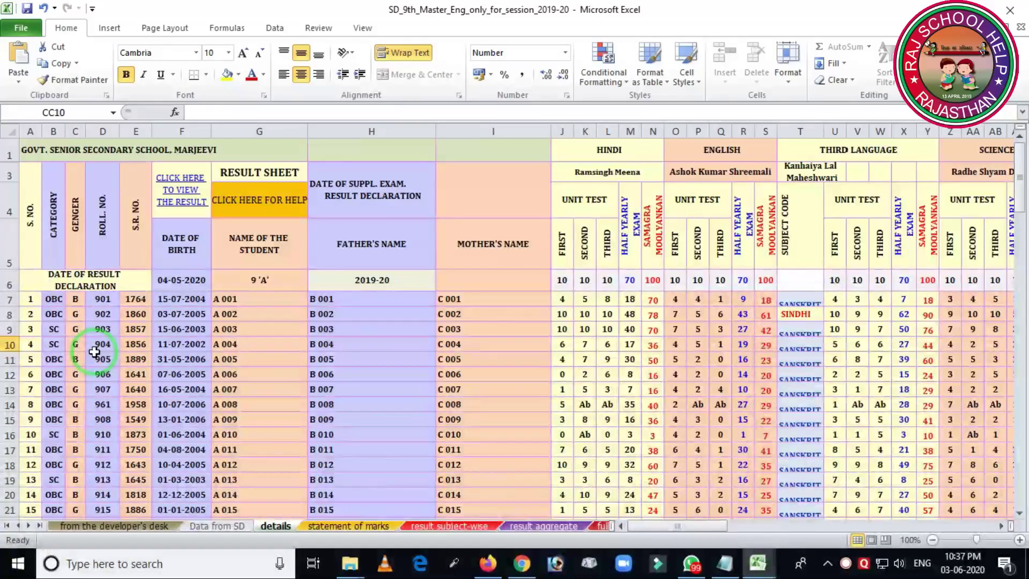
# Delete the placeholder student, father and mother names in rows 058 to 068.
pyautogui.scroll(-4, 260, 363)
pyautogui.scroll(-4, 262, 361)
pyautogui.scroll(-5, 262, 360)
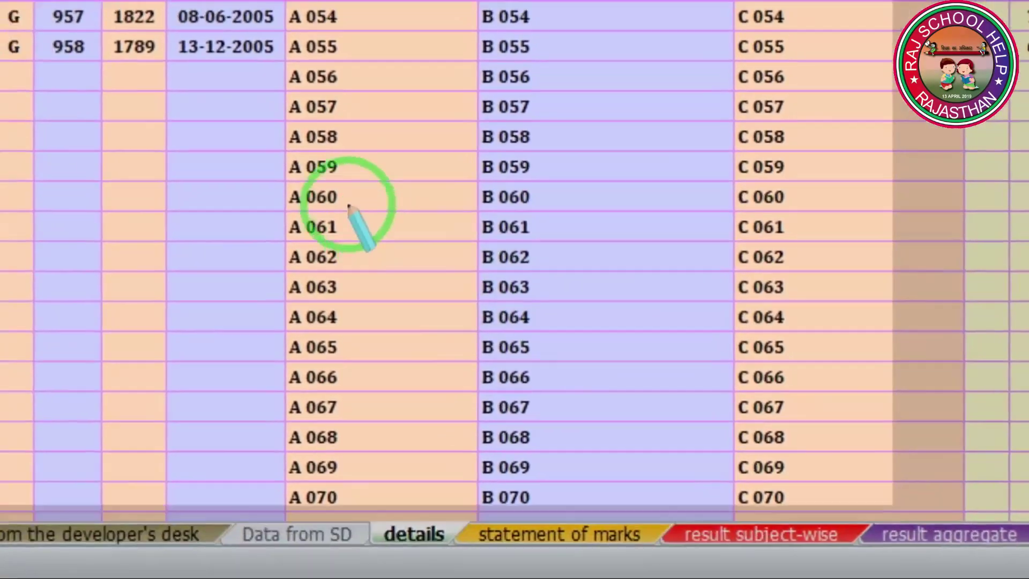
pyautogui.moveTo(332, 170)
pyautogui.mouseDown()
pyautogui.moveTo(439, 413)
pyautogui.moveTo(788, 464)
pyautogui.mouseUp()
pyautogui.press('Escape')
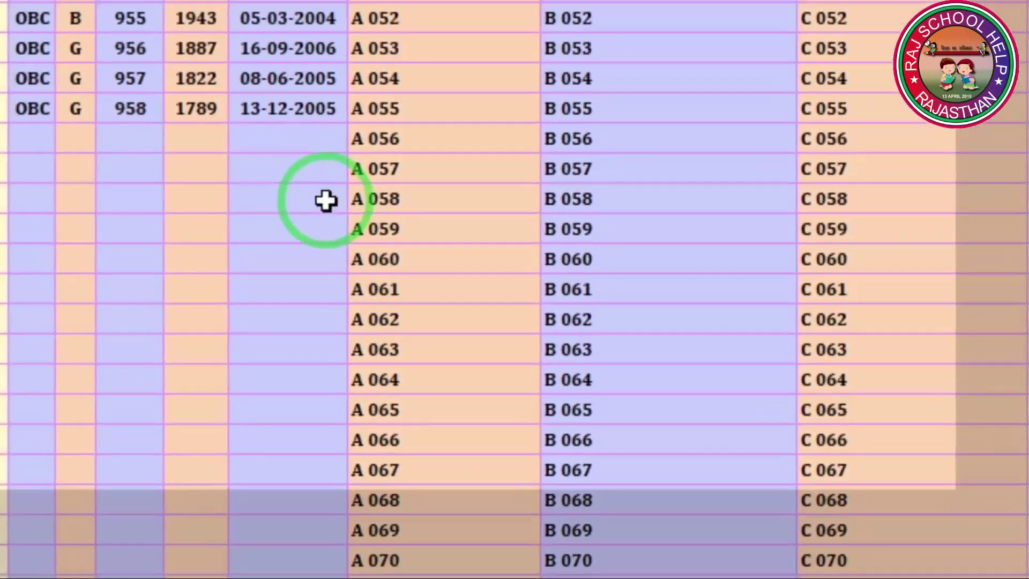
pyautogui.moveTo(274, 140); pyautogui.dragTo(611, 402)
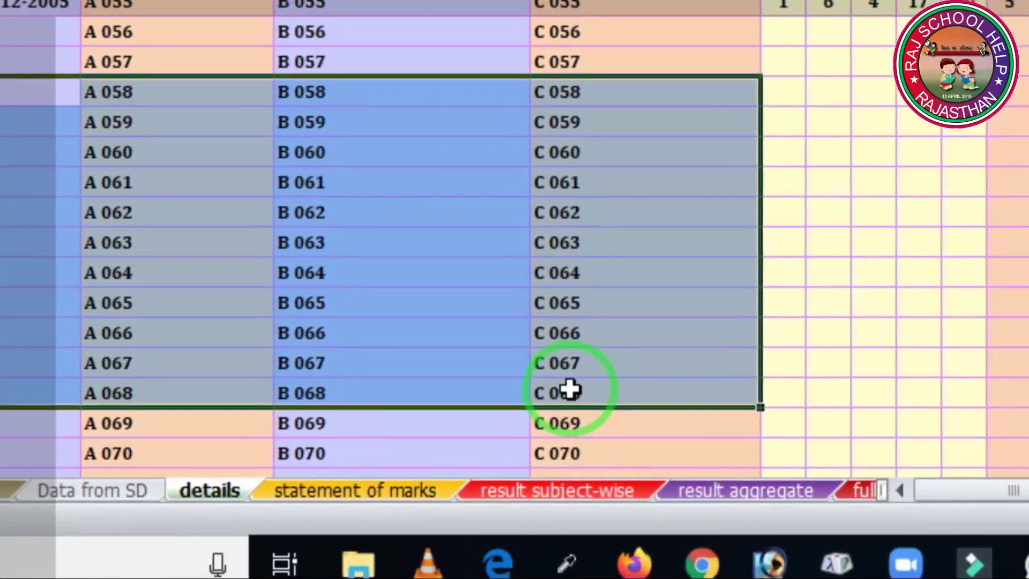
pyautogui.press('Delete')
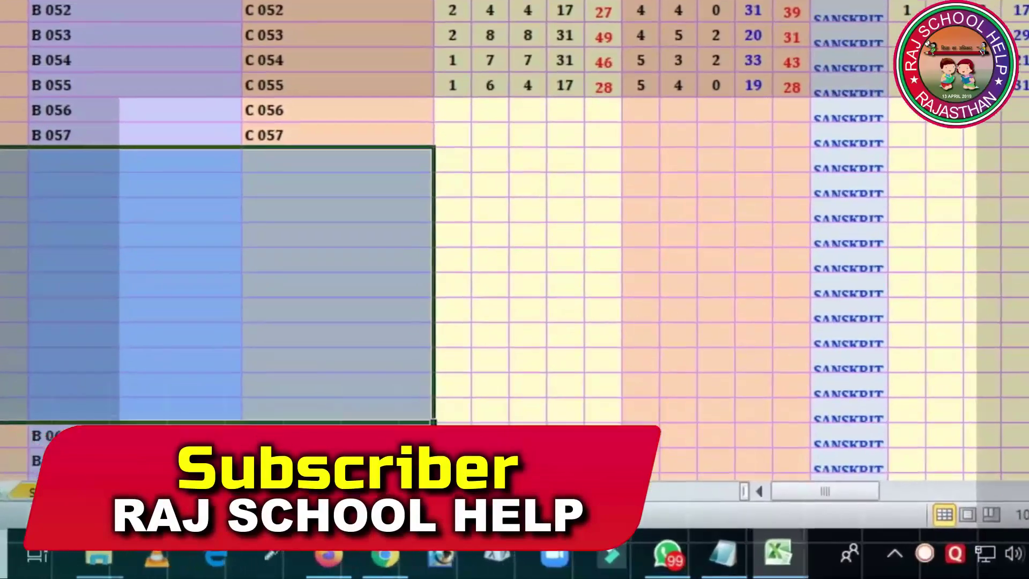
# Switch to the full report sheet and scroll up to student A 001's 2019-20 progress report.
pyautogui.click(541, 491)
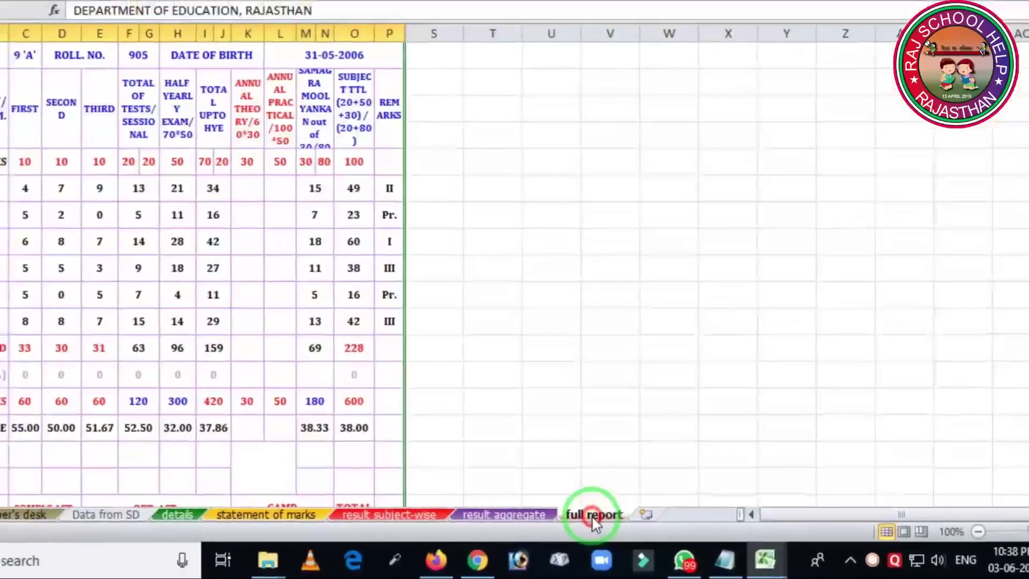
pyautogui.scroll(3, 327, 364)
pyautogui.scroll(2, 326, 364)
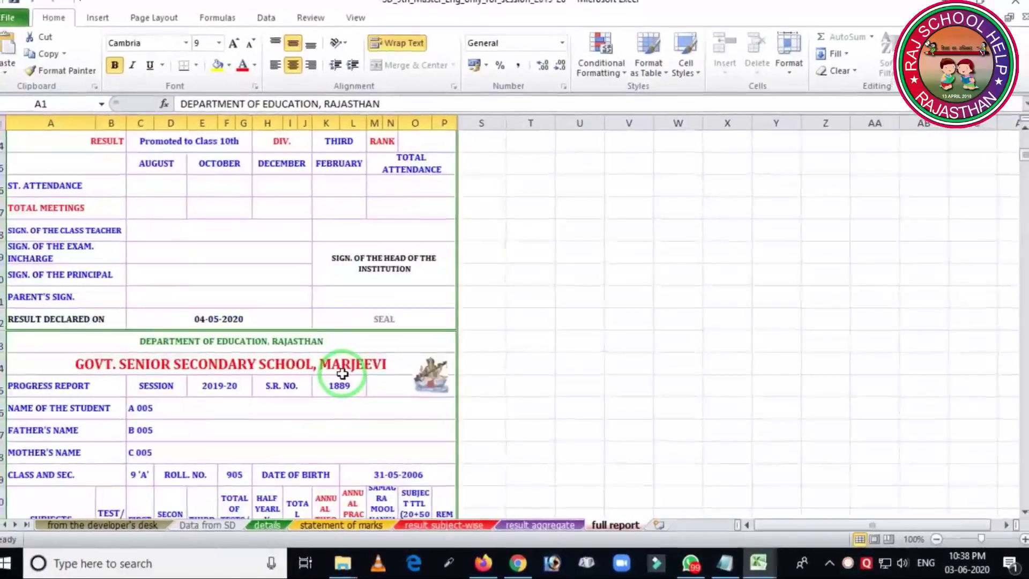
pyautogui.scroll(5, 326, 364)
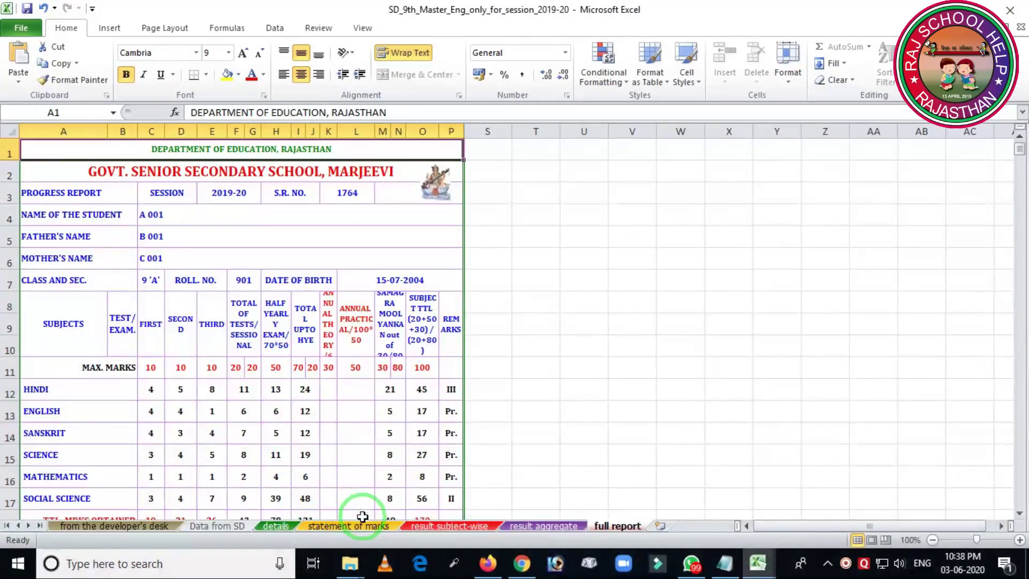
# Switch to the Class 11 master workbook from the open Excel windows.
pyautogui.click(762, 560)
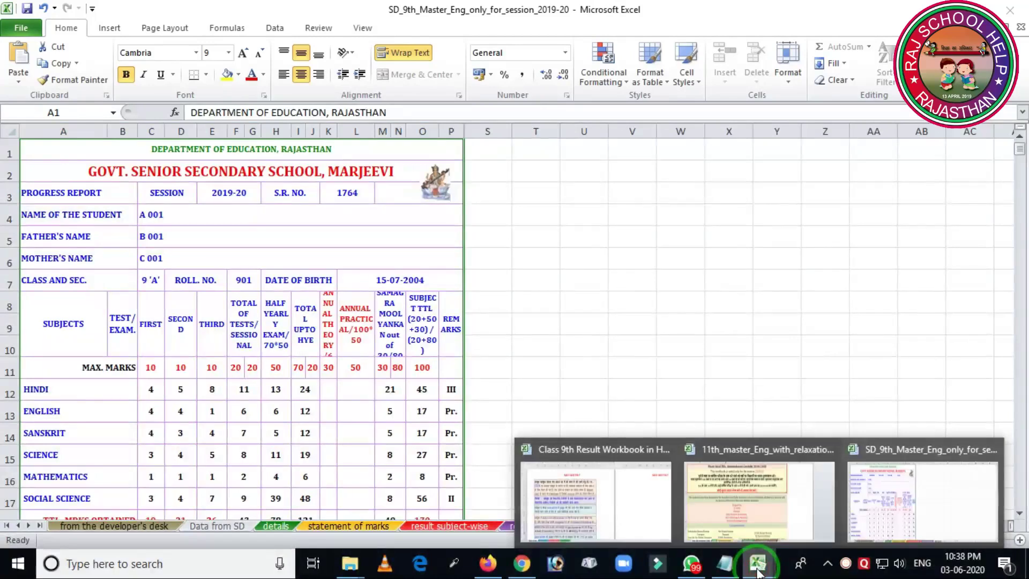
pyautogui.click(729, 510)
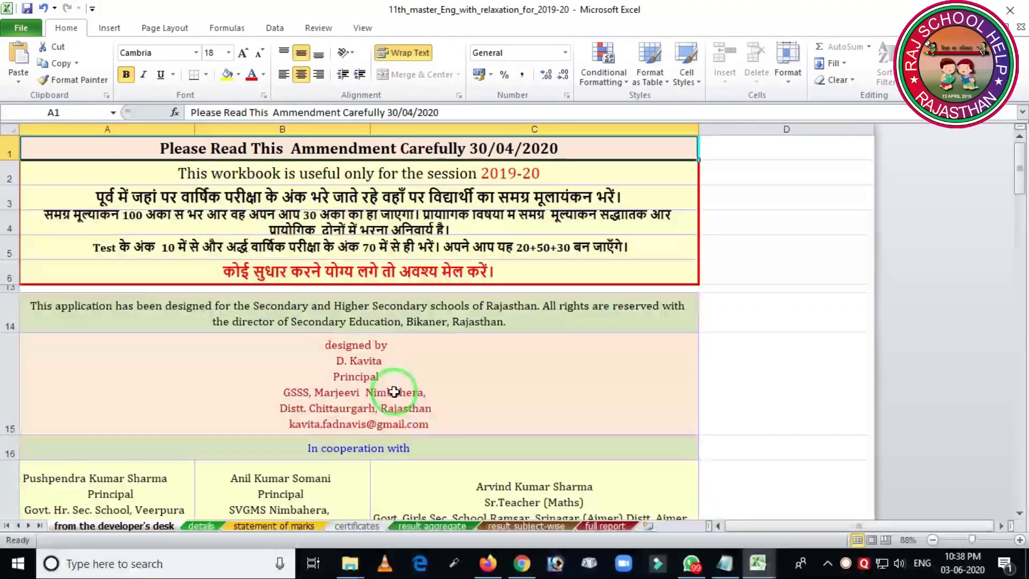
pyautogui.scroll(-2, 394, 392)
pyautogui.scroll(-1, 394, 392)
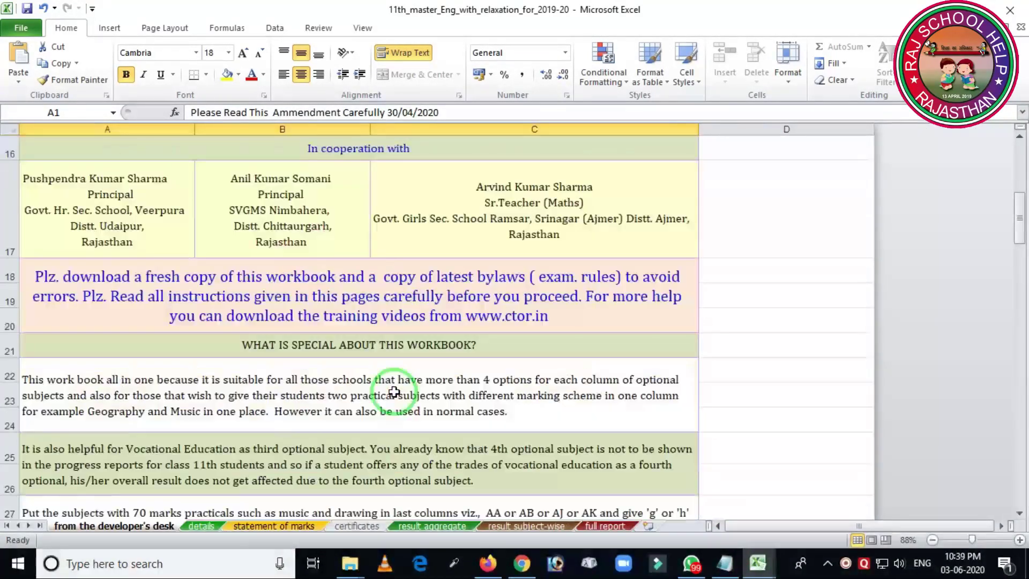
# Show the details sheet and zoom out to 100% to see more of the result table.
pyautogui.click(223, 527)
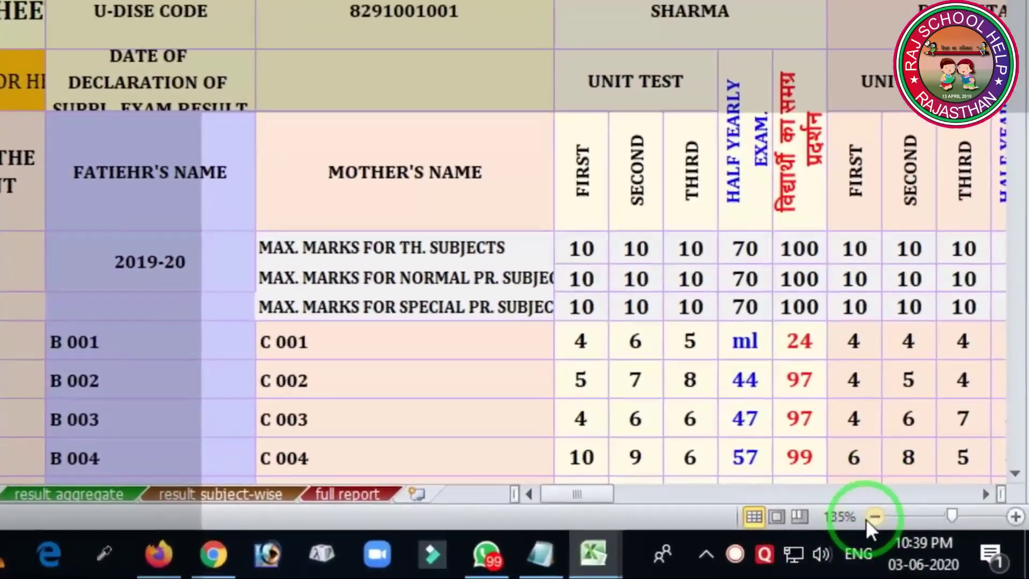
pyautogui.click(874, 517)
pyautogui.click(874, 516)
pyautogui.click(874, 517)
pyautogui.click(874, 516)
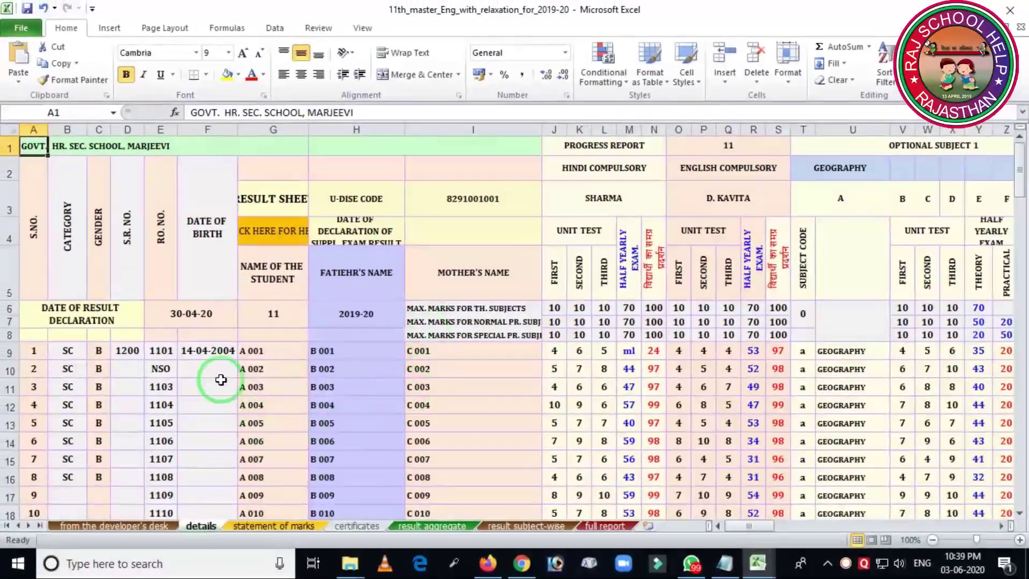
pyautogui.scroll(-1, 372, 386)
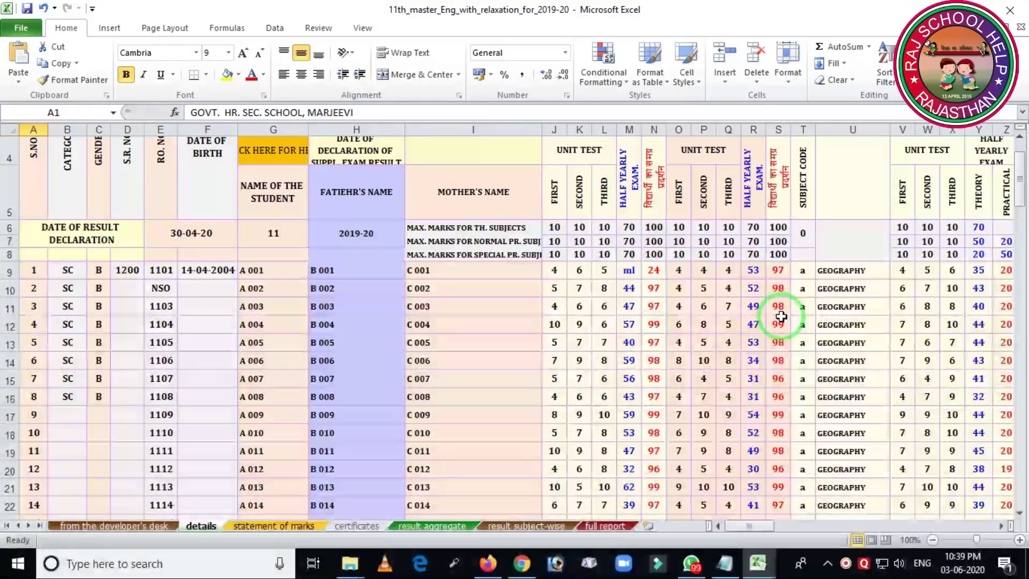
pyautogui.scroll(1, 901, 258)
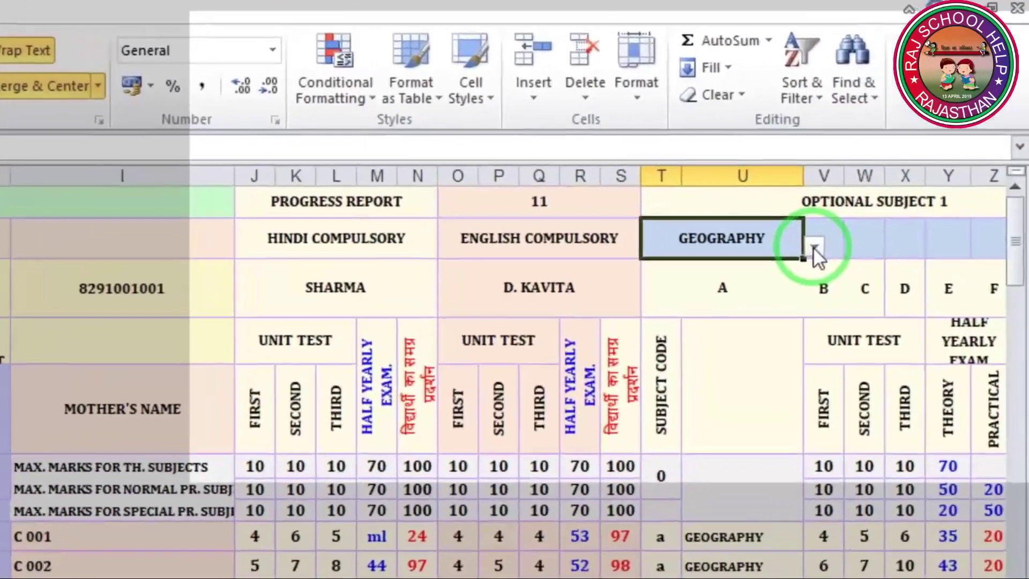
# Change Optional Subject 1 from GEOGRAPHY to MATHEMATICS, then to POLITICAL SCIENCE.
pyautogui.click(897, 173)
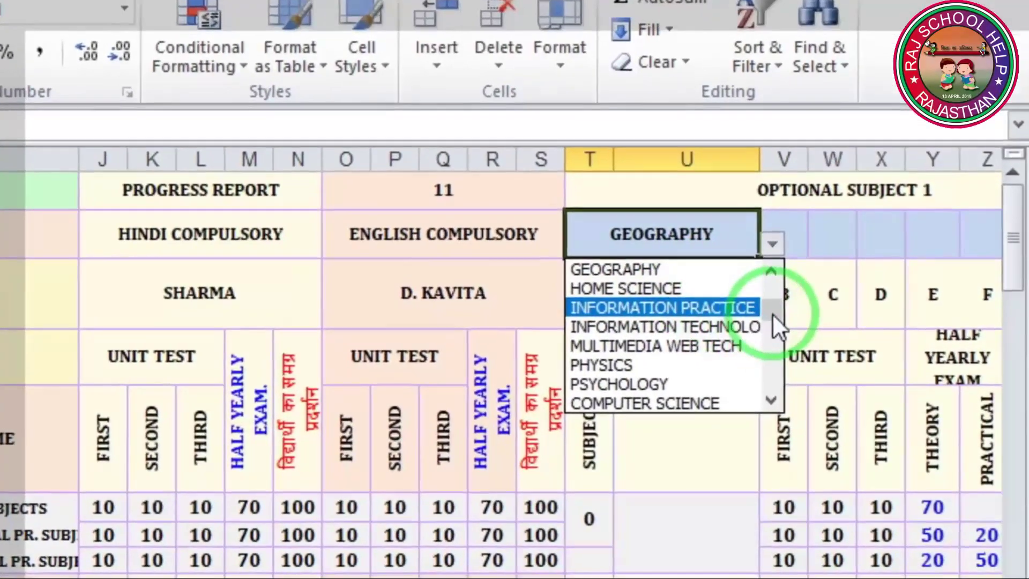
pyautogui.moveTo(773, 313)
pyautogui.mouseDown()
pyautogui.moveTo(770, 268)
pyautogui.moveTo(771, 287)
pyautogui.mouseUp()
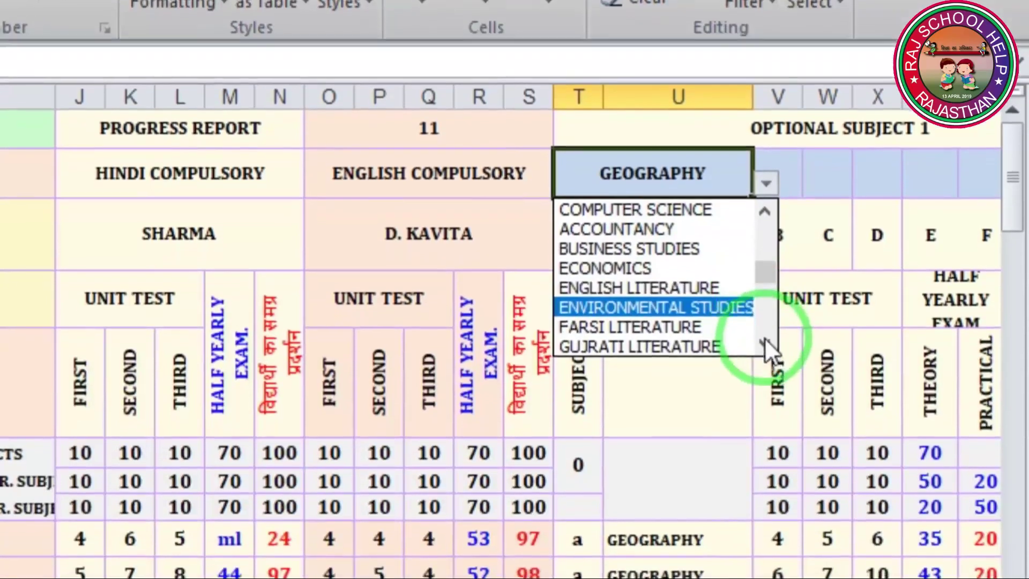
pyautogui.click(765, 343)
pyautogui.click(767, 298)
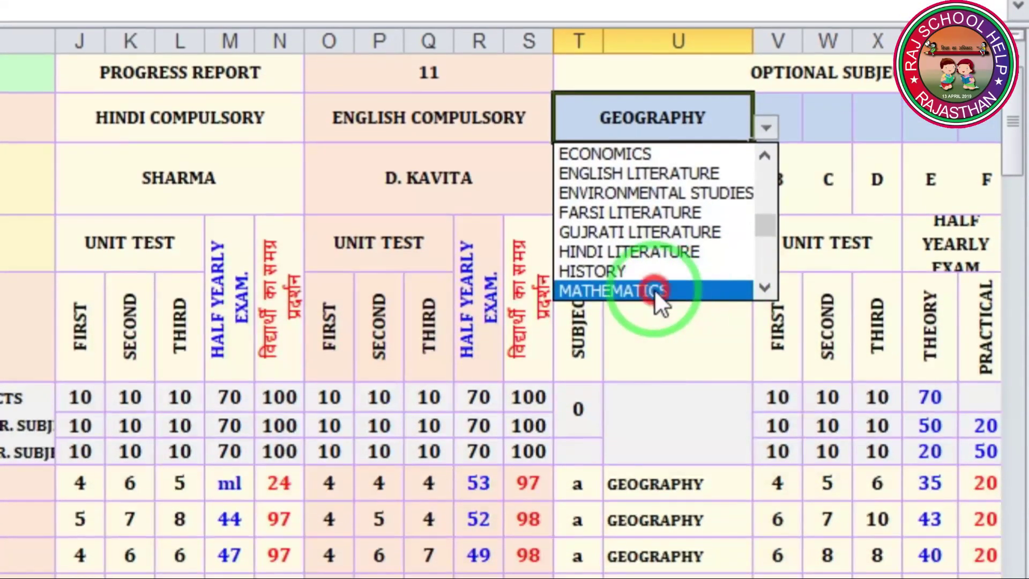
pyautogui.click(684, 292)
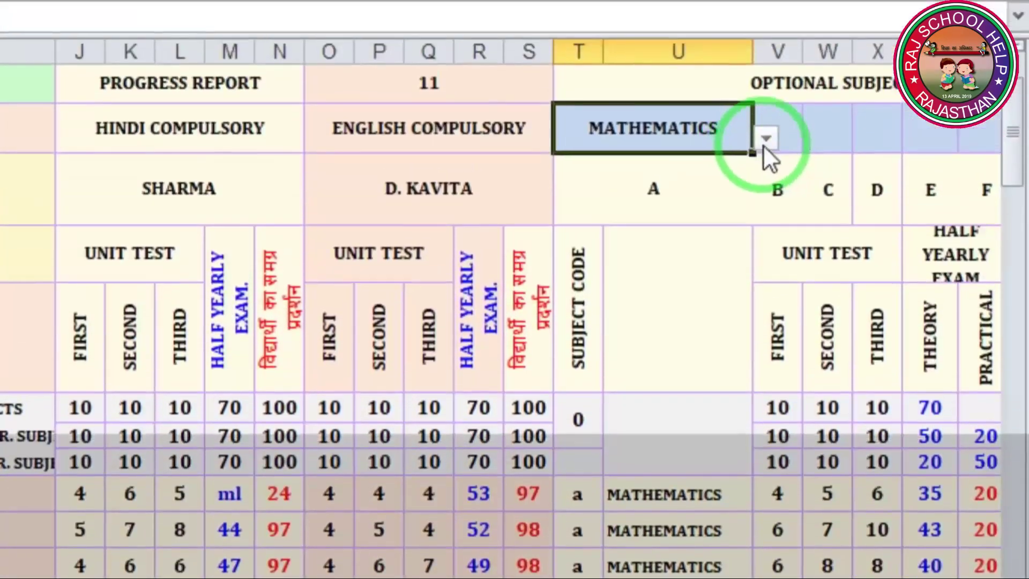
pyautogui.click(766, 143)
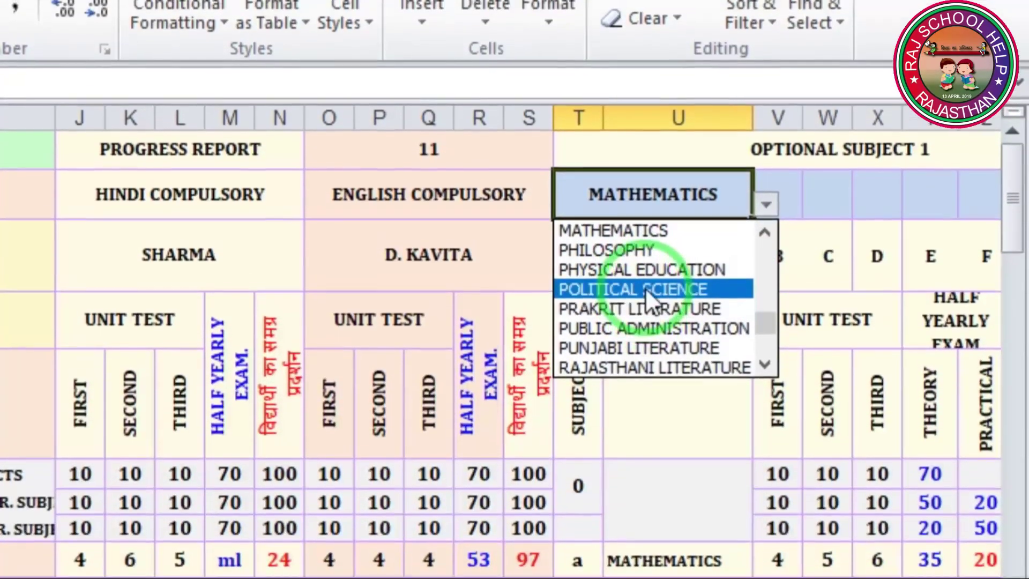
pyautogui.click(646, 288)
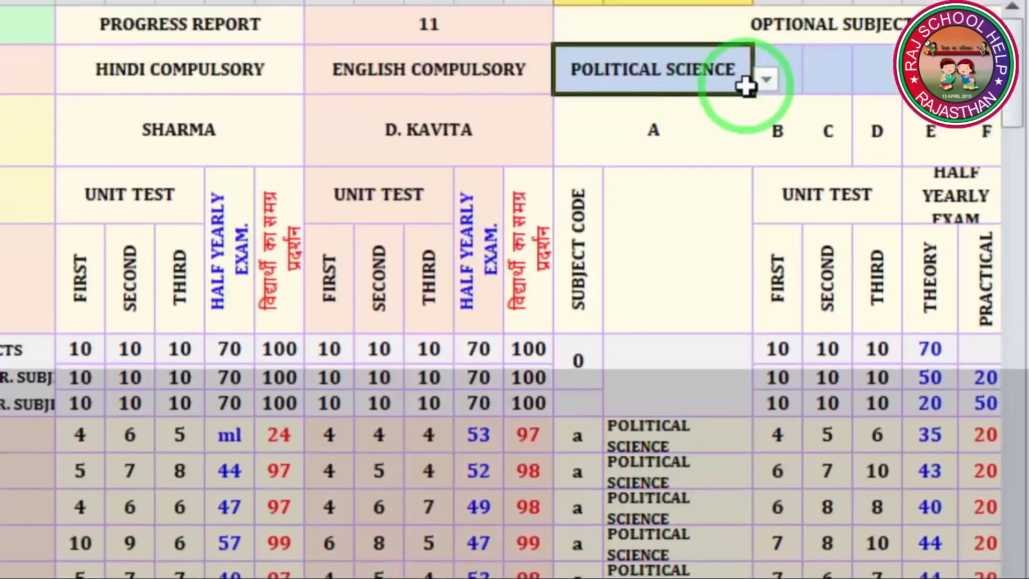
# Set Optional Subject 1 to PHYSICS.
pyautogui.click(768, 52)
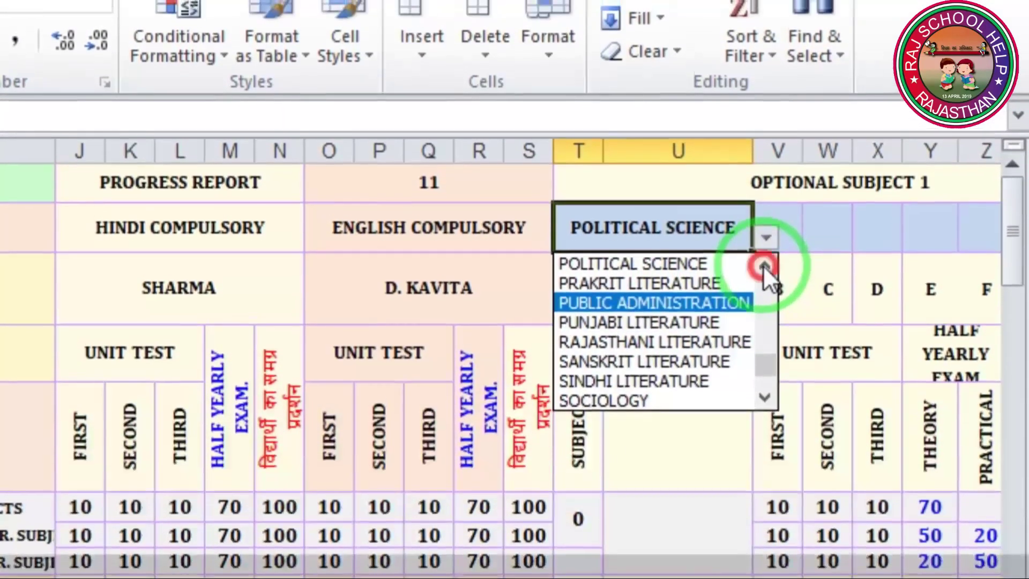
pyautogui.click(765, 242)
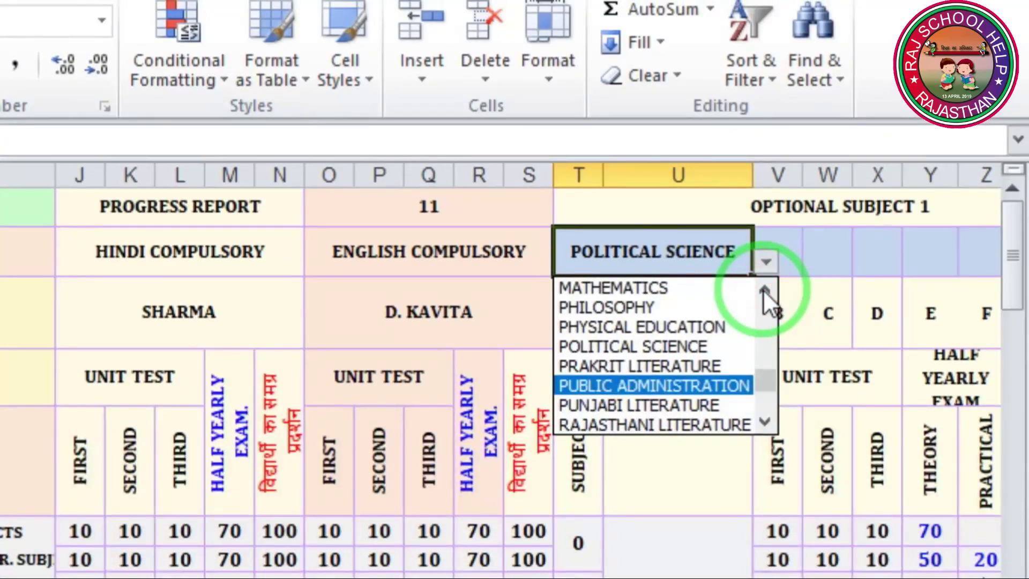
pyautogui.click(764, 293)
pyautogui.click(764, 292)
pyautogui.scroll(3, 622, 303)
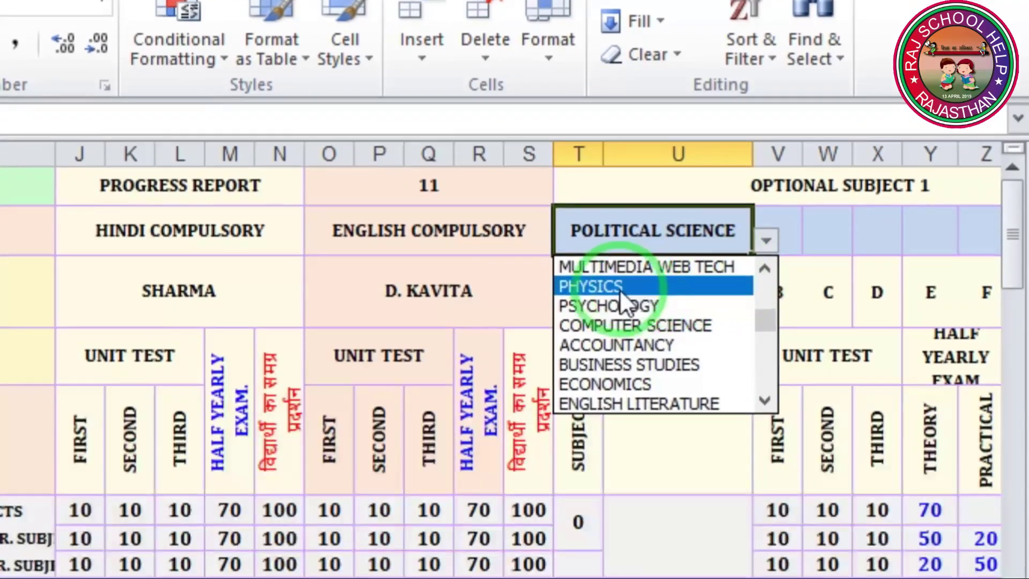
pyautogui.click(594, 287)
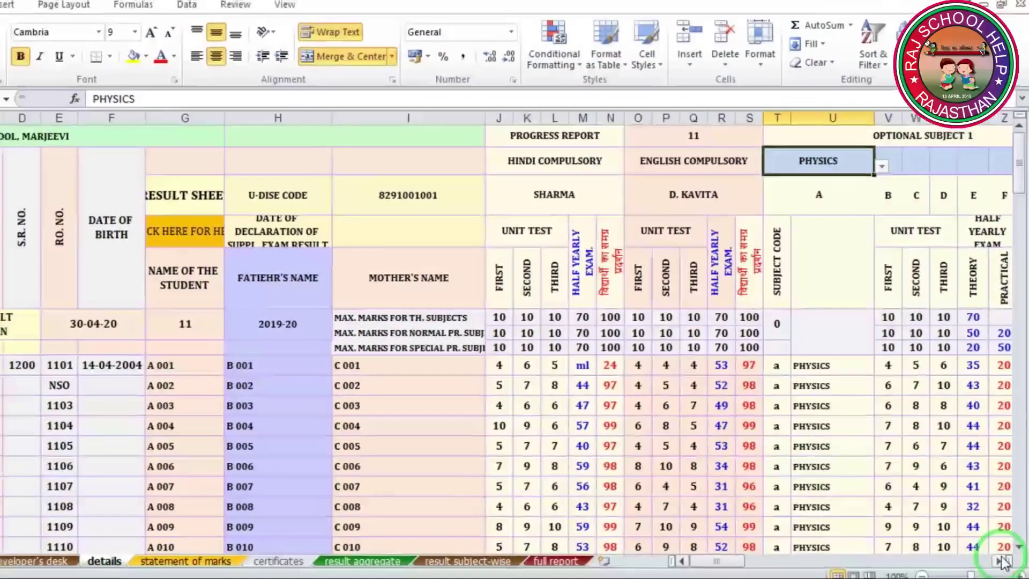
# Check the Optional Subject 2 list and the HINDI LITERATURE, HISTORY and HOME SCIENCE headings.
pyautogui.click(1003, 561)
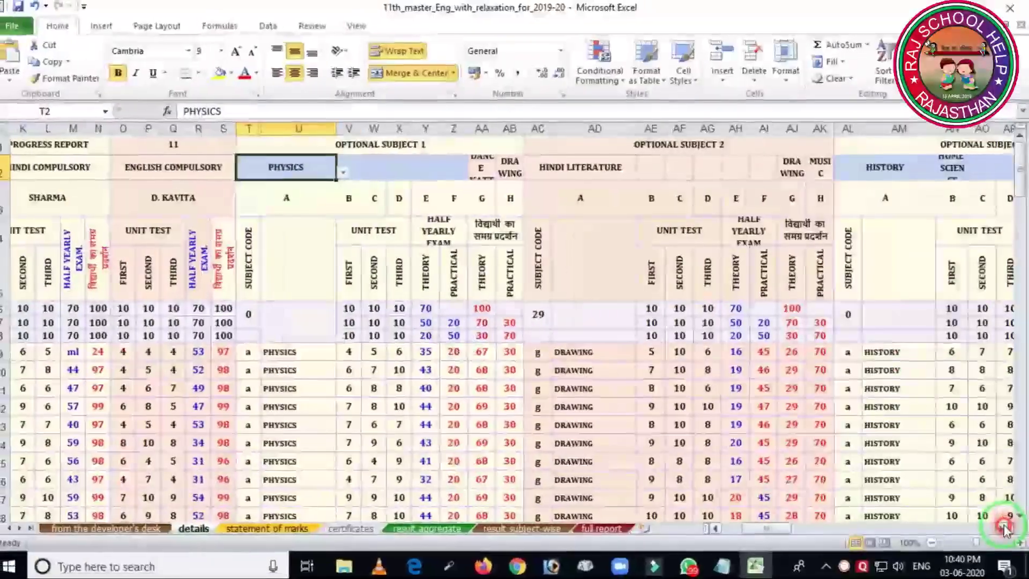
pyautogui.click(616, 175)
pyautogui.click(646, 174)
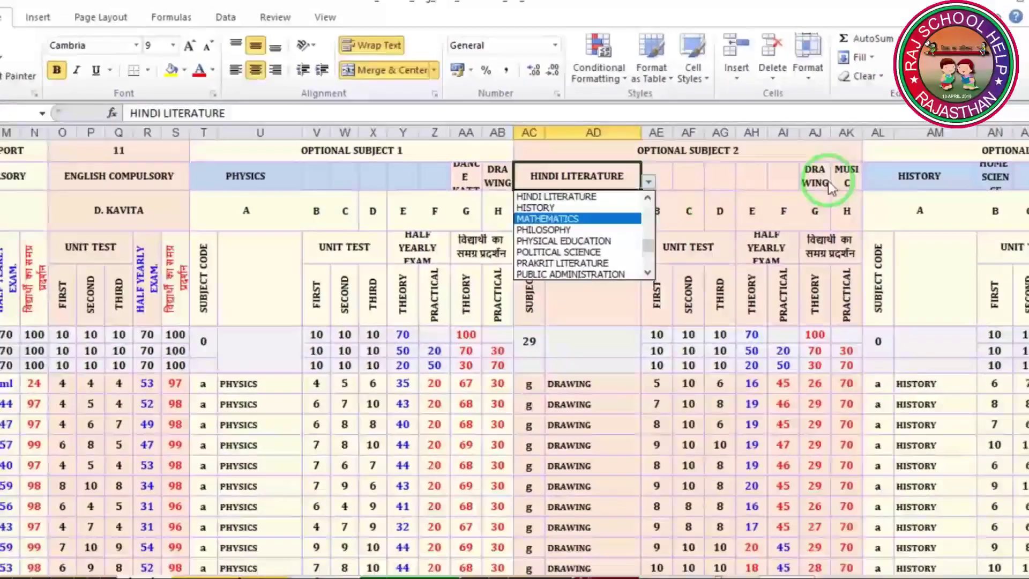
pyautogui.click(951, 183)
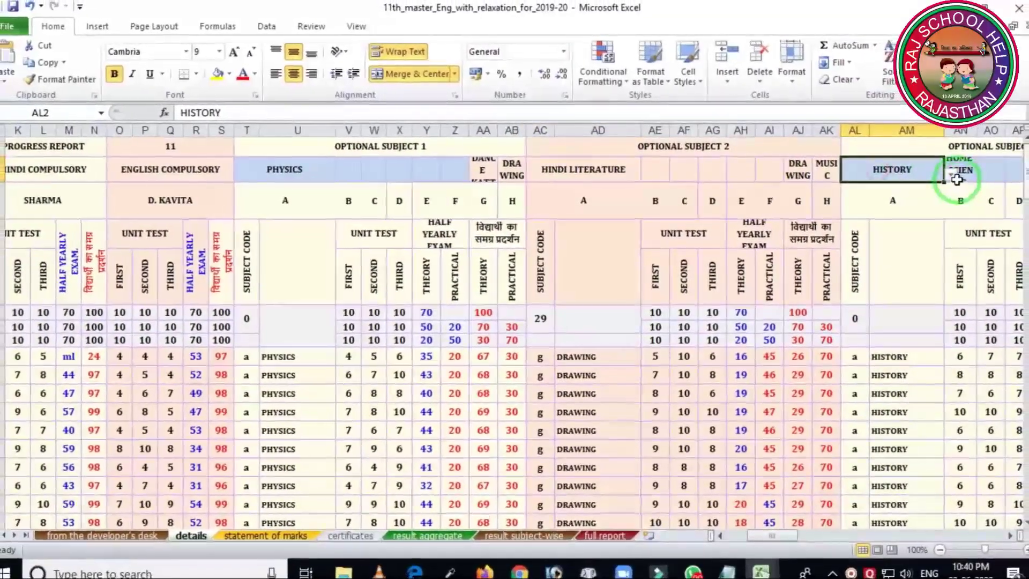
pyautogui.click(957, 180)
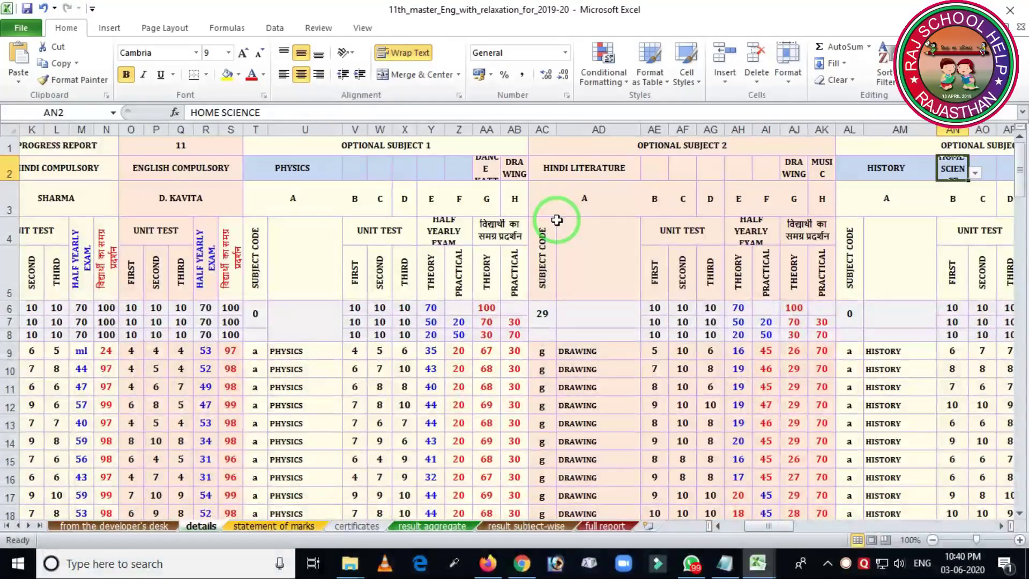
pyautogui.moveTo(769, 526); pyautogui.dragTo(841, 535)
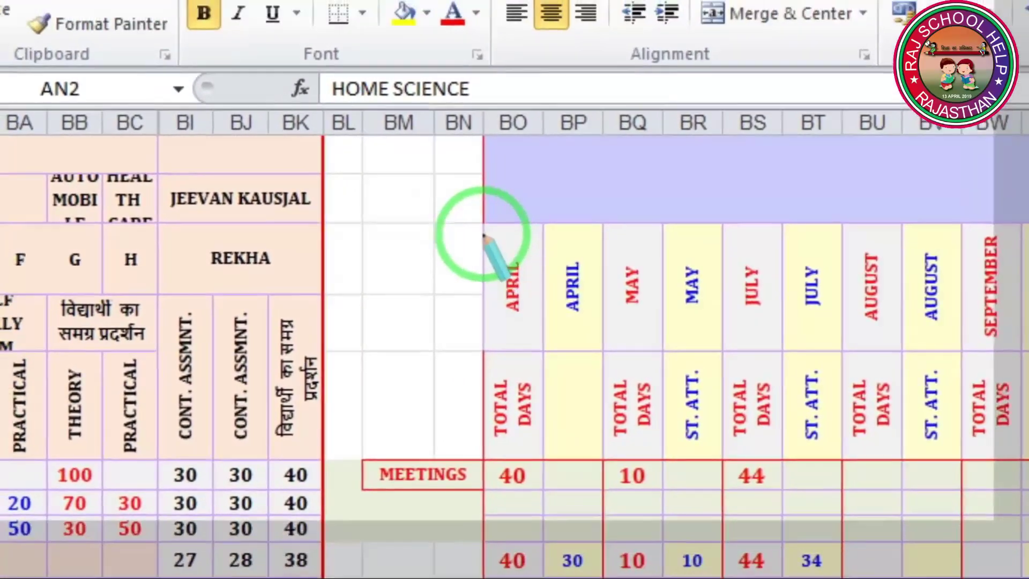
# Outline the duplicate APRIL headers and the MAY attendance column with the pen, then clear the marks.
pyautogui.moveTo(462, 199); pyautogui.dragTo(568, 340)
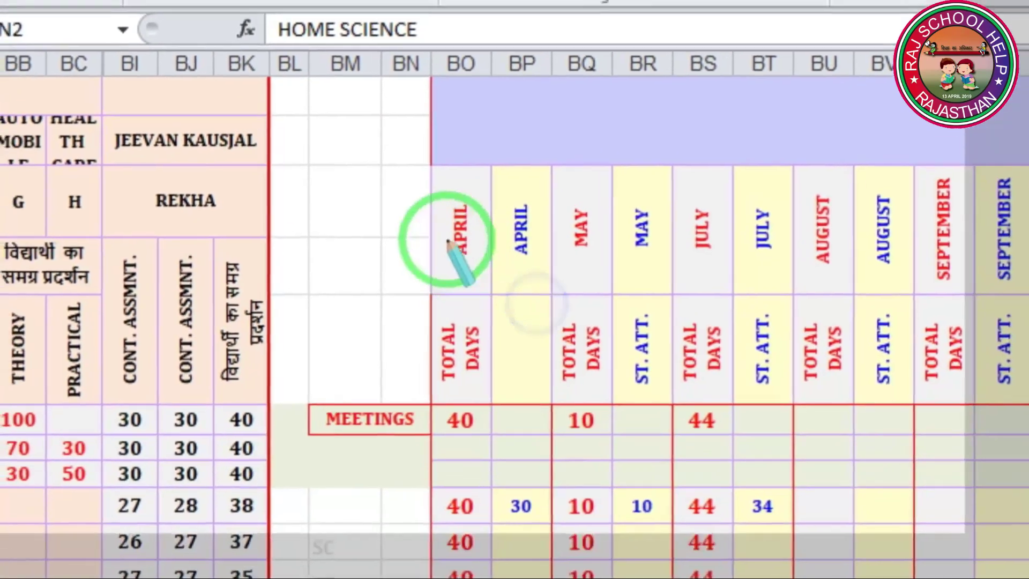
pyautogui.moveTo(457, 198); pyautogui.dragTo(546, 306)
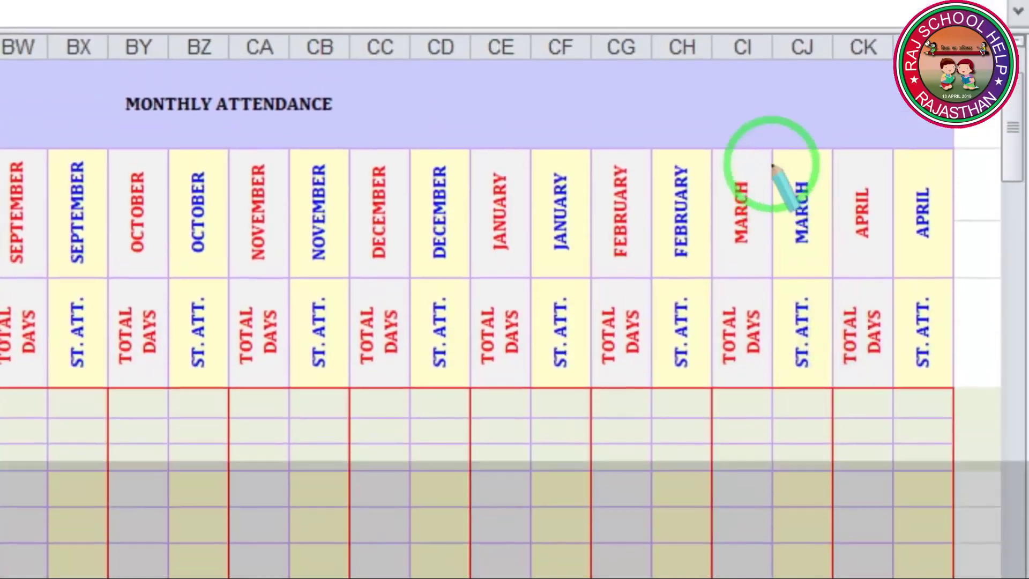
pyautogui.moveTo(766, 97)
pyautogui.mouseDown()
pyautogui.moveTo(806, 316)
pyautogui.moveTo(830, 293)
pyautogui.mouseUp()
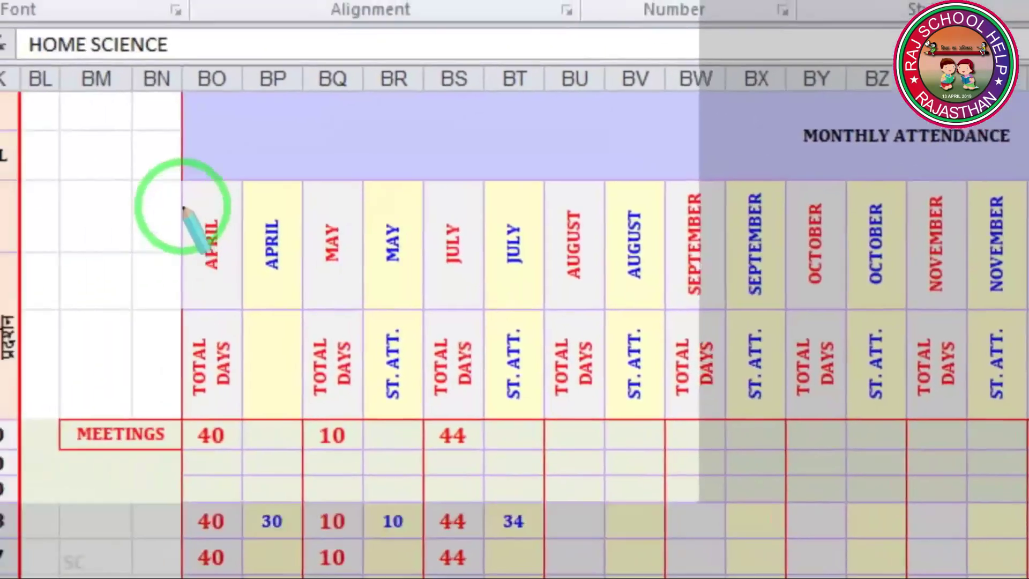
pyautogui.click(182, 206)
pyautogui.moveTo(434, 313); pyautogui.dragTo(449, 338)
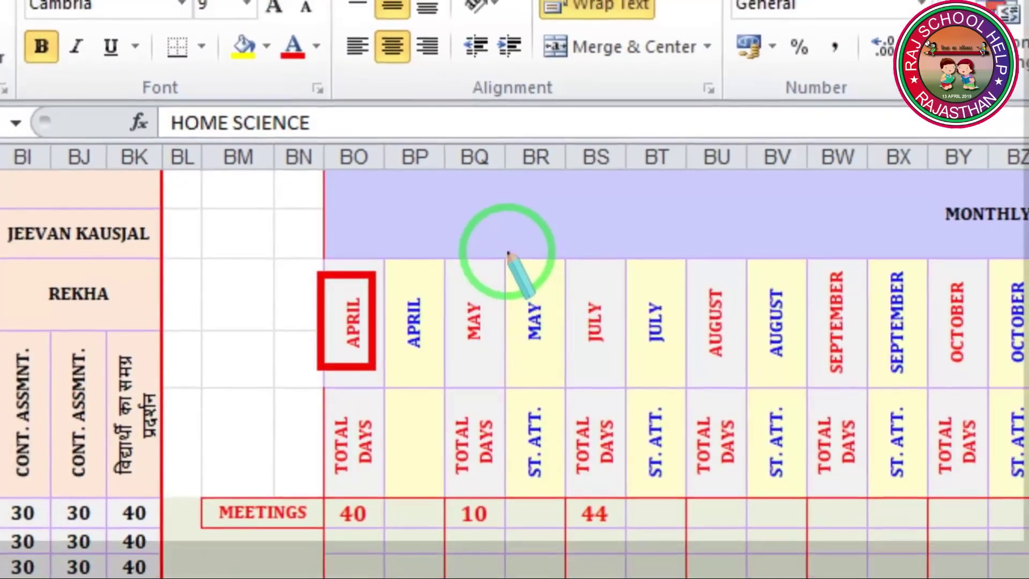
pyautogui.moveTo(542, 228); pyautogui.dragTo(578, 508)
pyautogui.press('e')
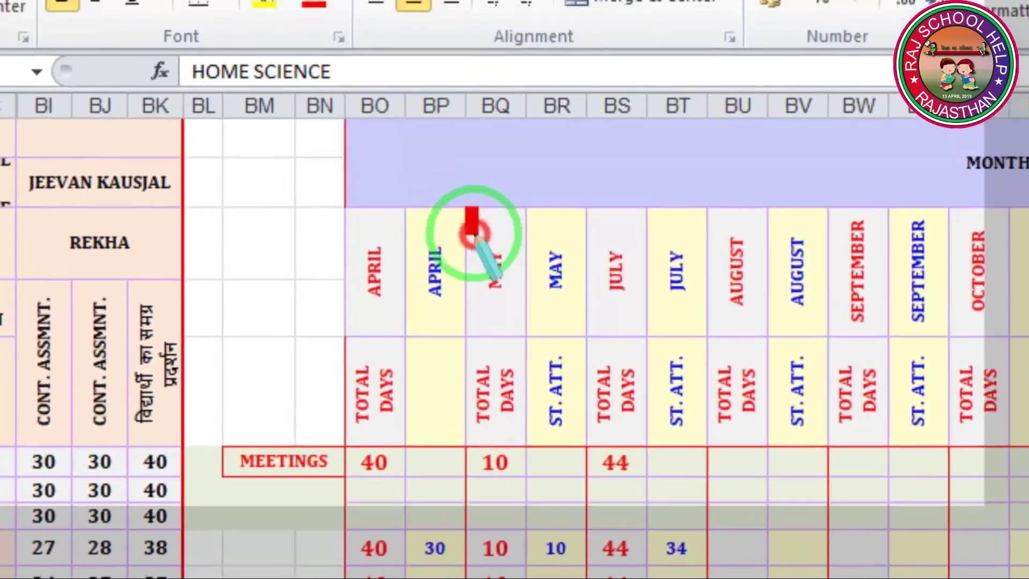
# Mark the MAY headers and open the first APRIL header cell BO3 for editing.
pyautogui.moveTo(448, 207); pyautogui.dragTo(581, 304)
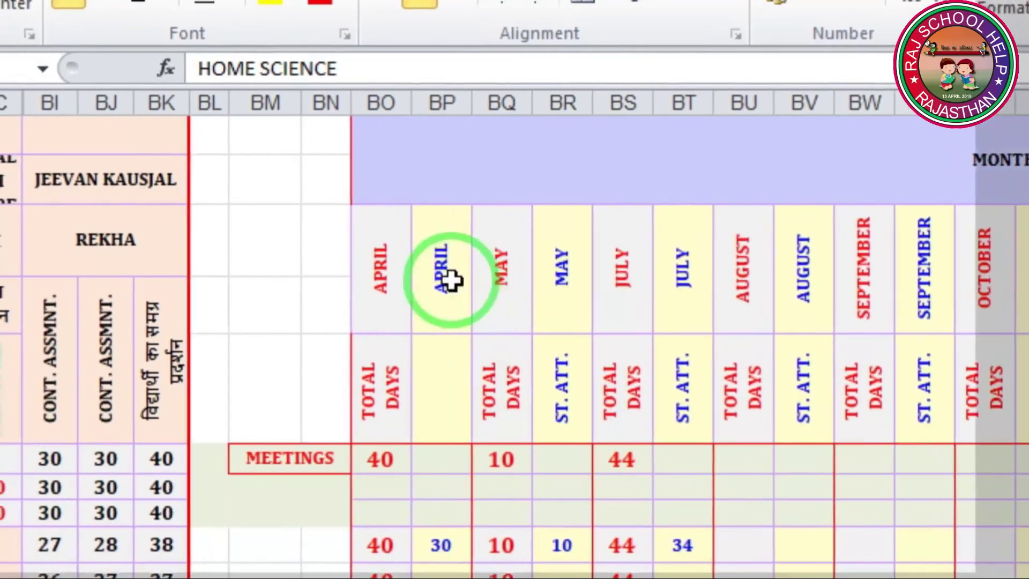
pyautogui.click(452, 280)
pyautogui.doubleClick(514, 291)
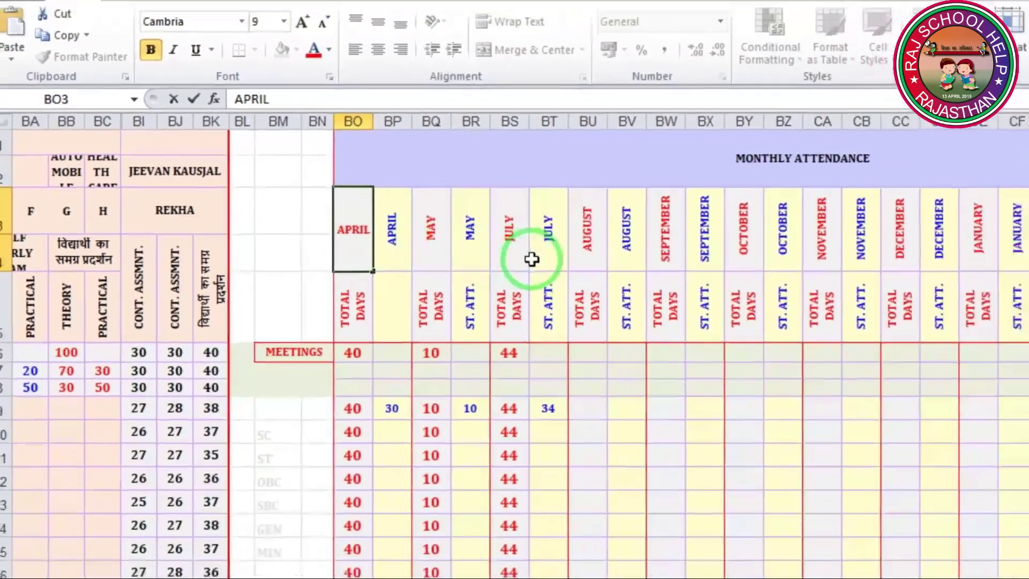
pyautogui.moveTo(776, 571)
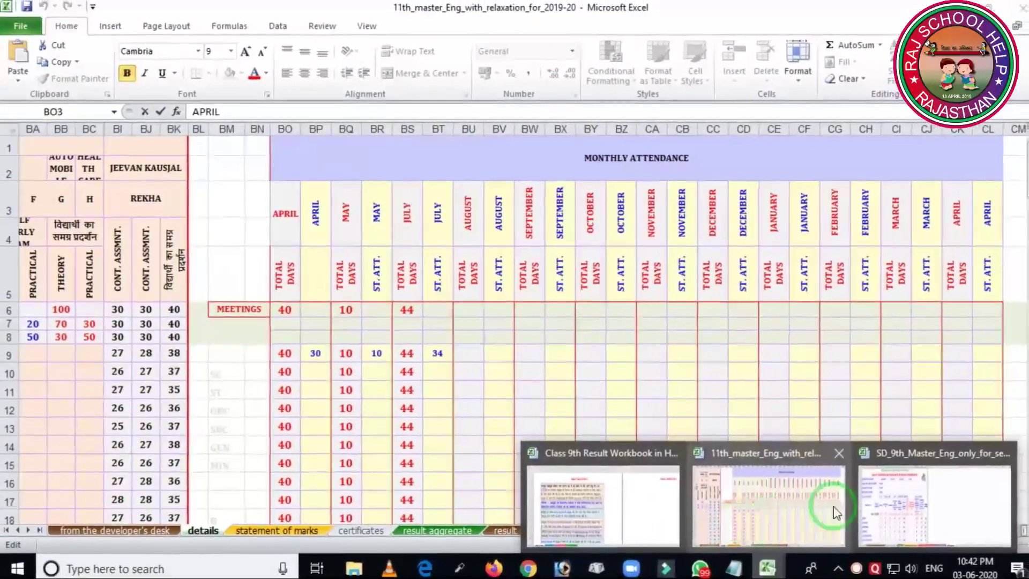
pyautogui.click(885, 483)
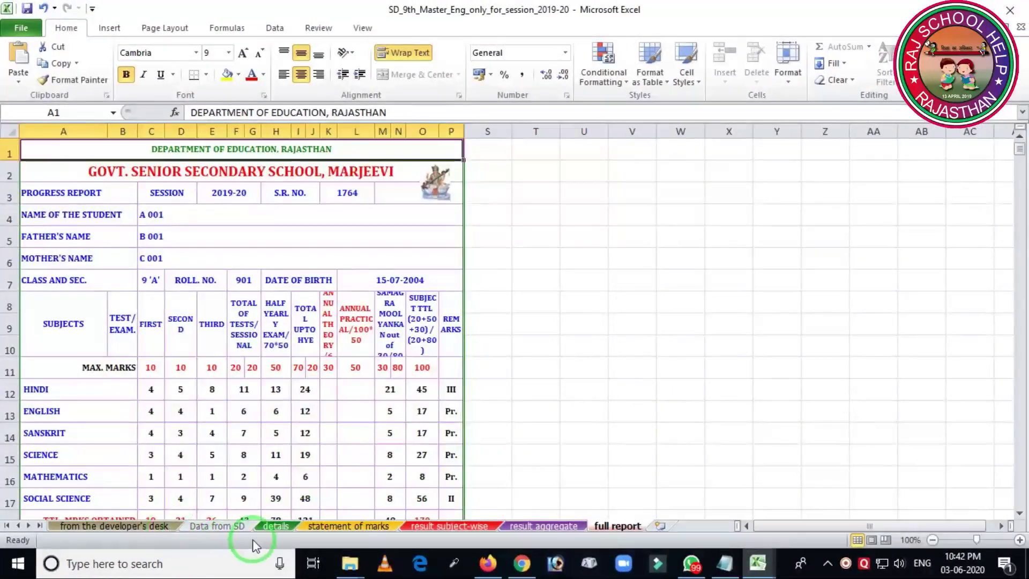
# On the Class 9 details sheet, try editing the APRIL header in BZ, triggering the protected-sheet warning.
pyautogui.click(275, 526)
pyautogui.scroll(7, 772, 337)
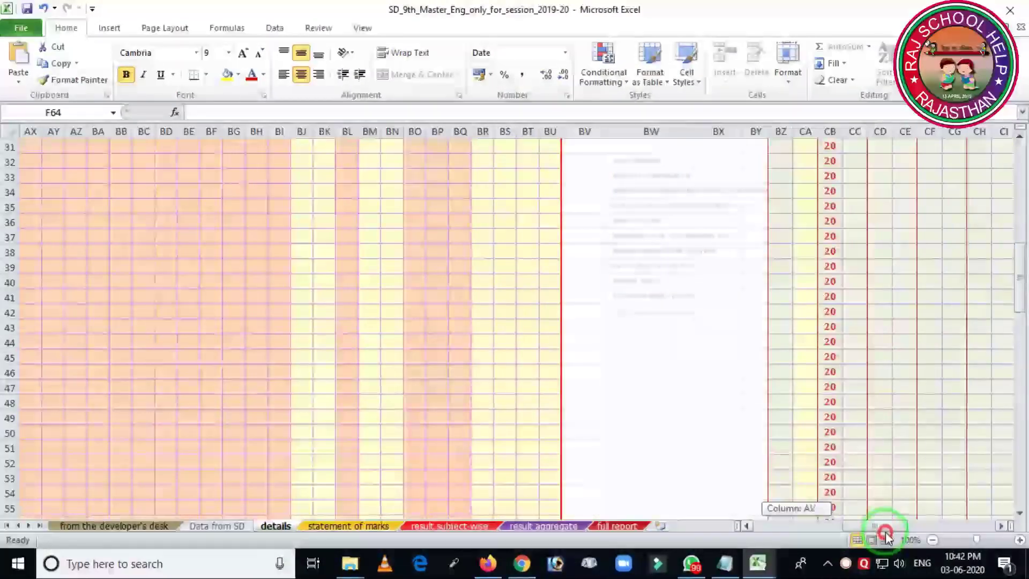
pyautogui.moveTo(797, 526); pyautogui.dragTo(910, 529)
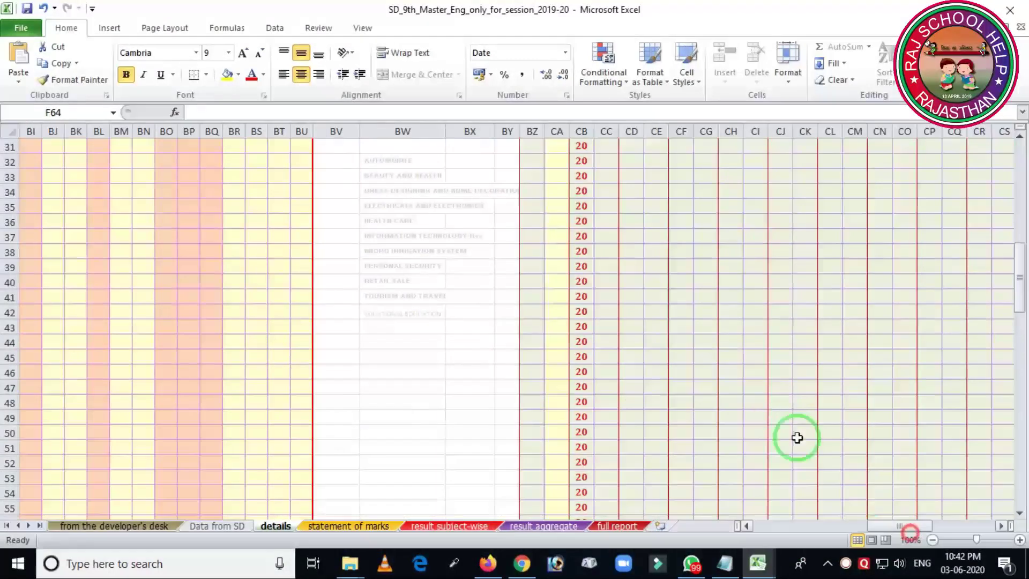
pyautogui.scroll(3, 760, 393)
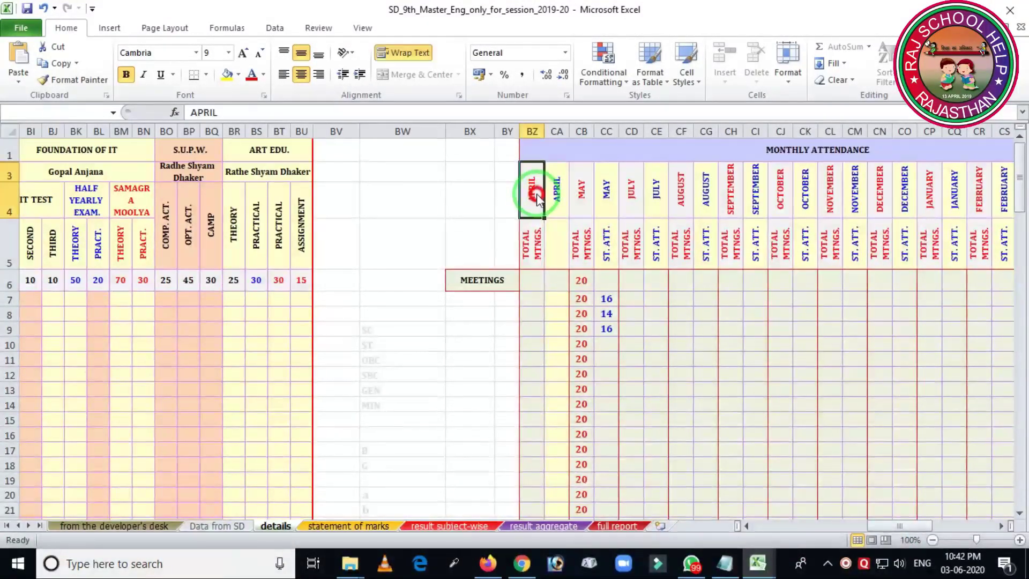
pyautogui.doubleClick(537, 199)
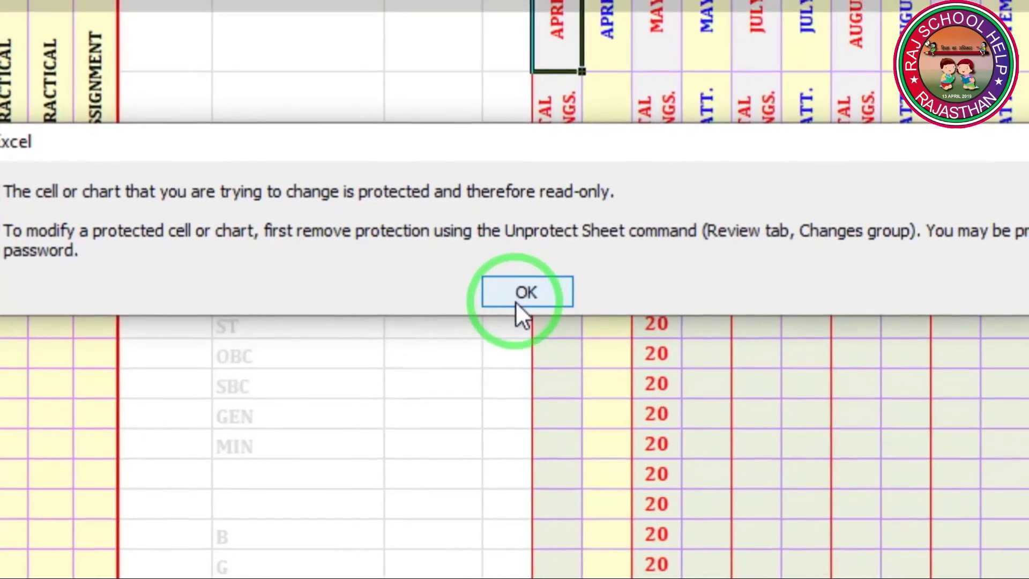
# Dismiss the warning, unprotect the details sheet with its password, and edit the APRIL heading.
pyautogui.click(517, 300)
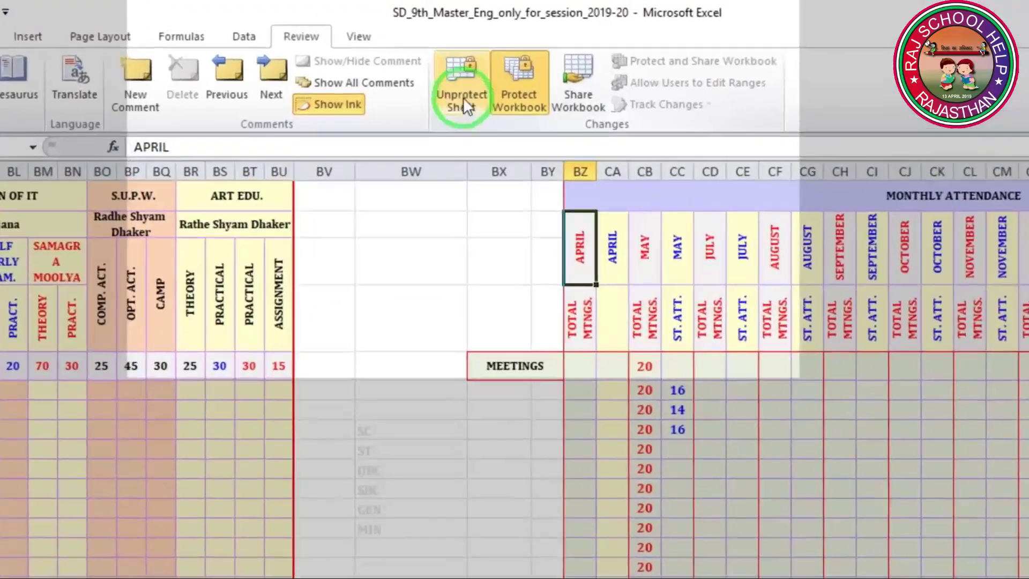
pyautogui.click(443, 80)
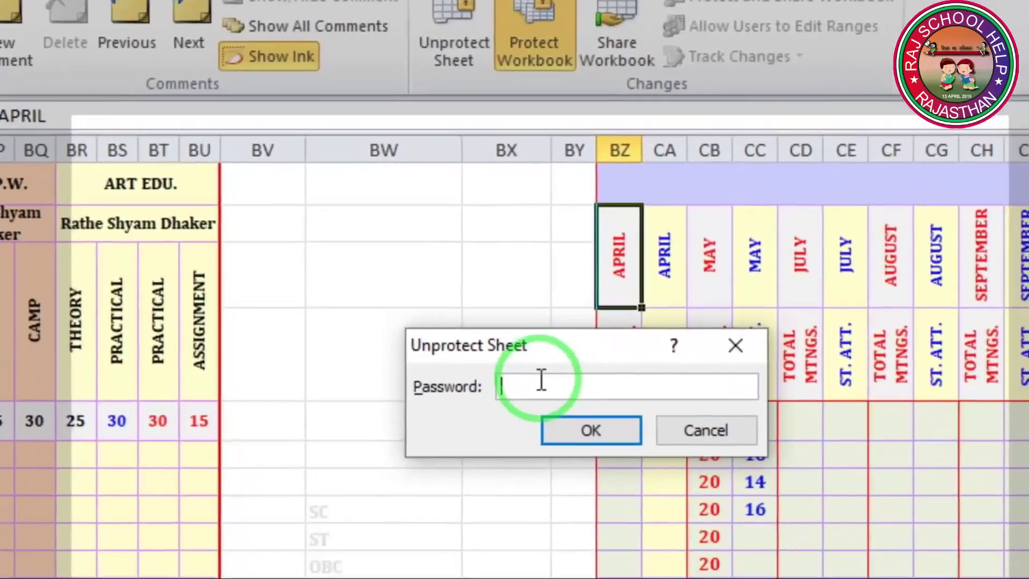
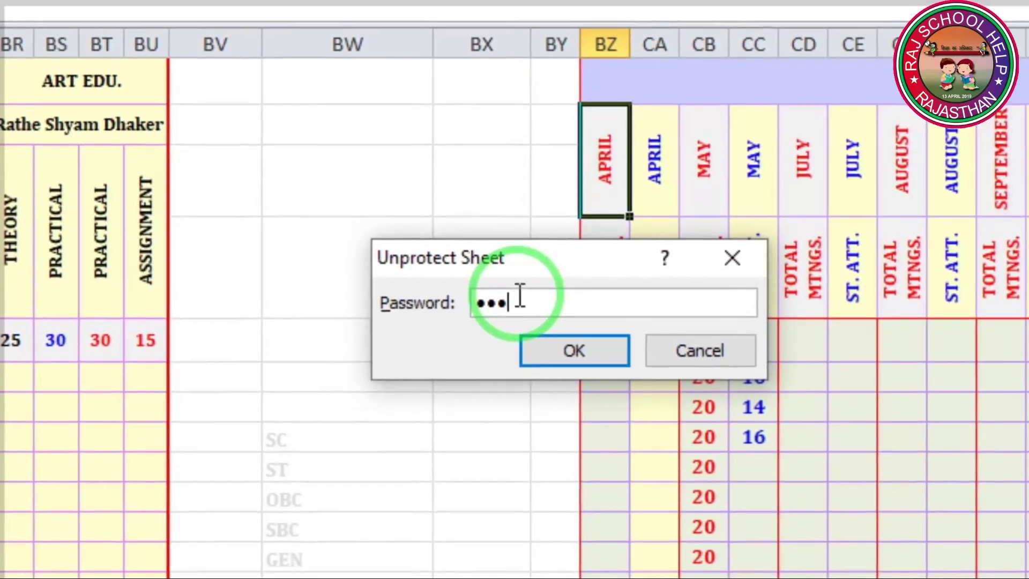
pyautogui.press('Return')
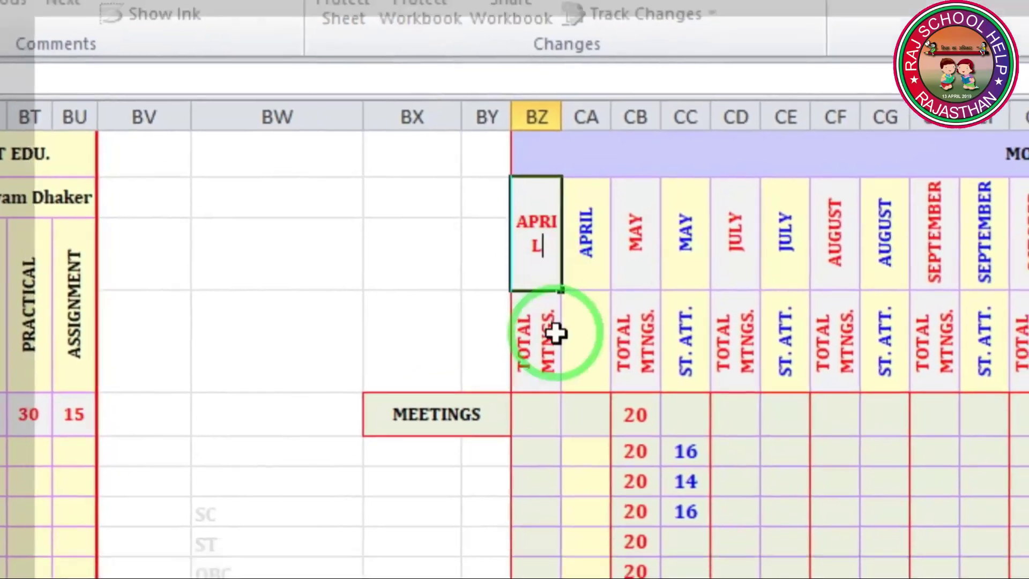
pyautogui.click(537, 313)
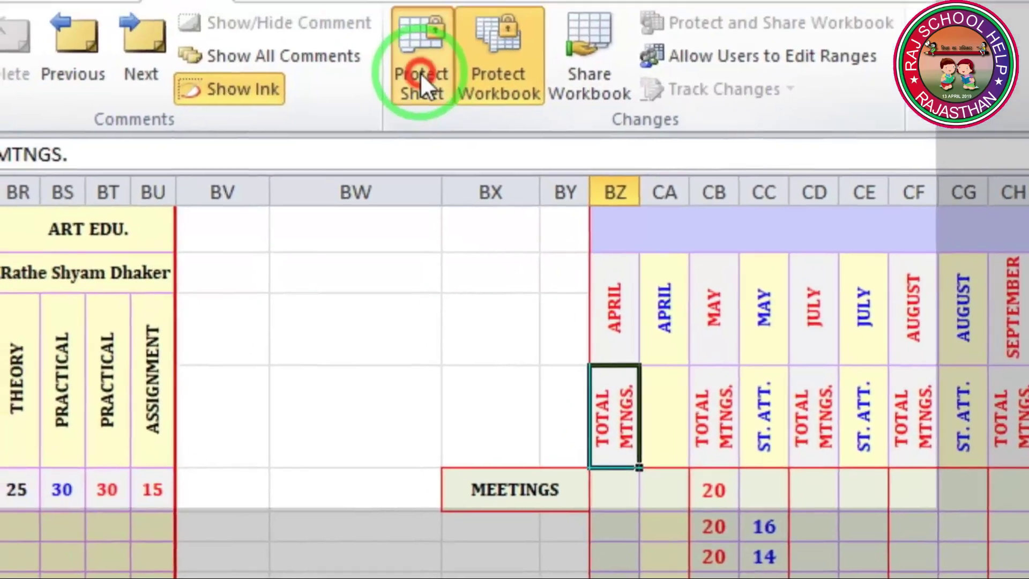
# Protect the details sheet again, entering and confirming a new password.
pyautogui.click(420, 54)
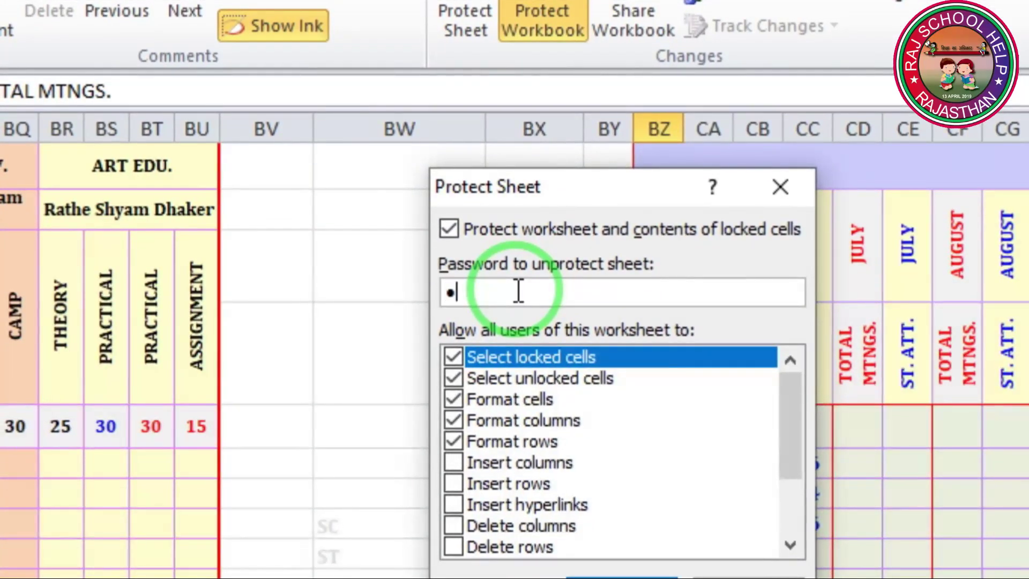
pyautogui.press('Return')
pyautogui.press('Return')
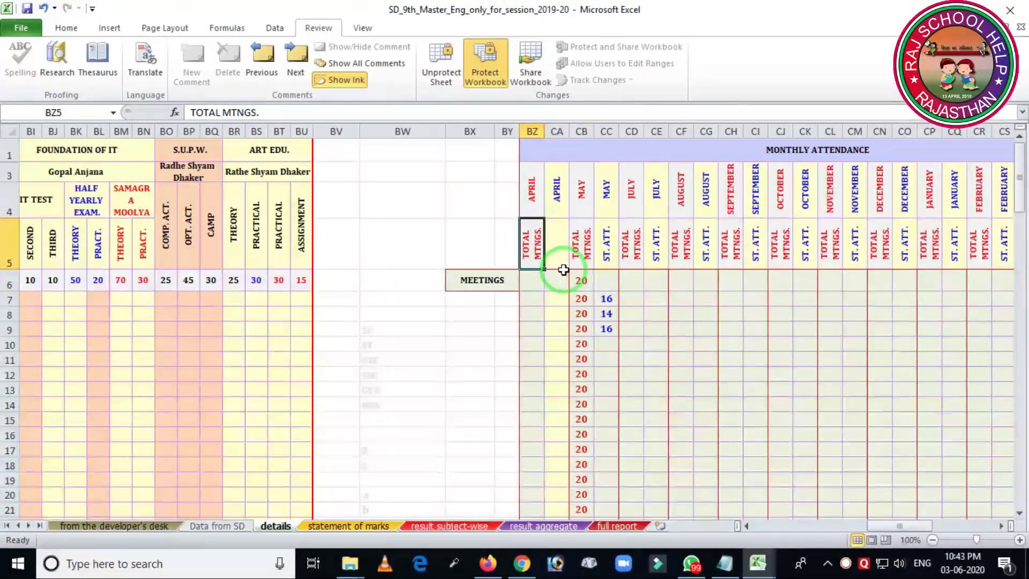
pyautogui.click(744, 569)
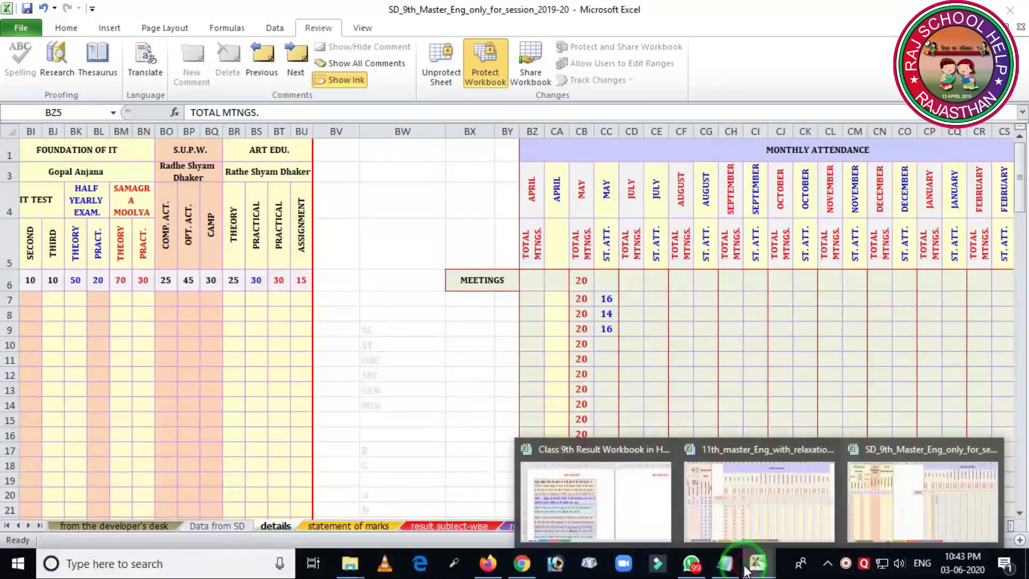
# Switch to the Class 11 master workbook and scroll through its details sheet.
pyautogui.click(780, 515)
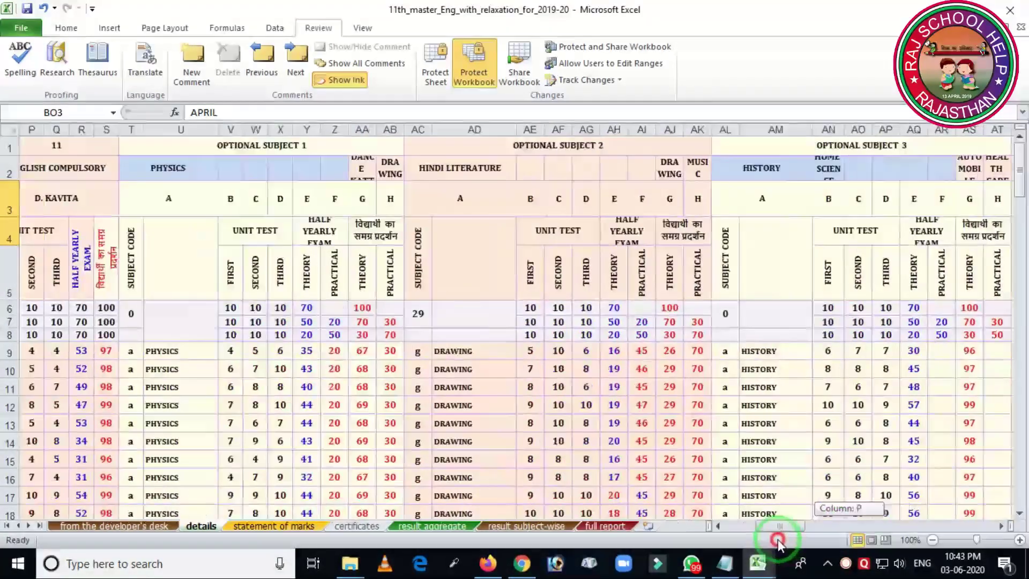
pyautogui.moveTo(850, 528); pyautogui.dragTo(777, 529)
pyautogui.scroll(-5, 379, 460)
pyautogui.scroll(-6, 302, 447)
pyautogui.scroll(-7, 301, 447)
pyautogui.scroll(2, 266, 439)
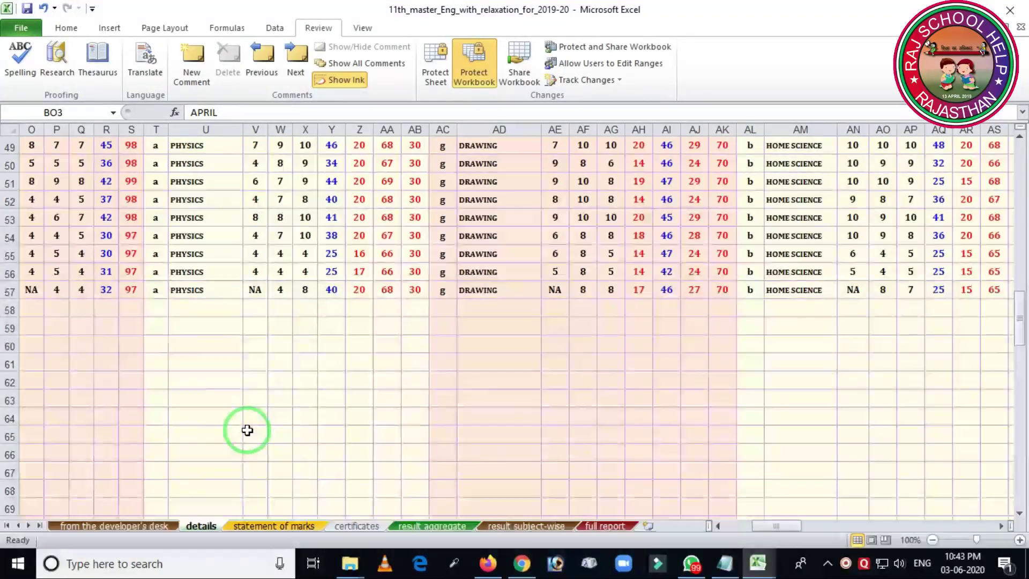
# Show the top of the certificates sheet with A 001's class 11-to-12 promotion certificate.
pyautogui.click(351, 528)
pyautogui.scroll(1, 344, 459)
pyautogui.scroll(2, 347, 460)
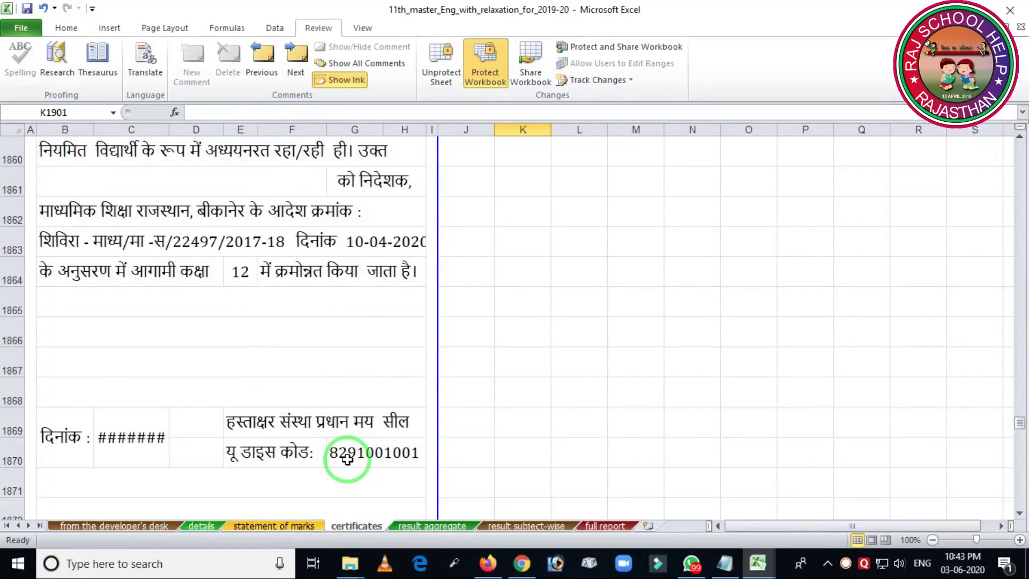
pyautogui.scroll(5, 347, 460)
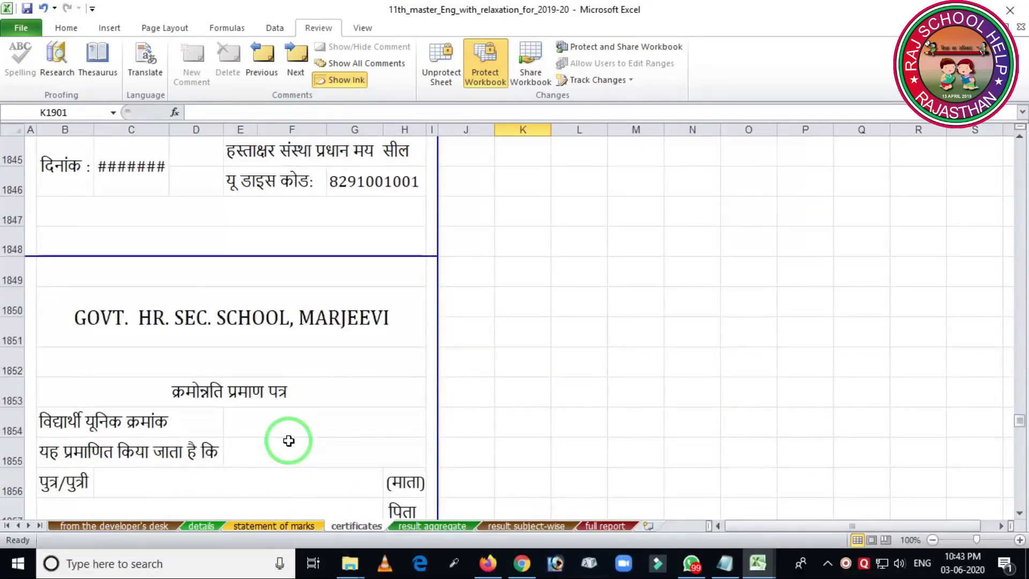
pyautogui.scroll(-4, 288, 440)
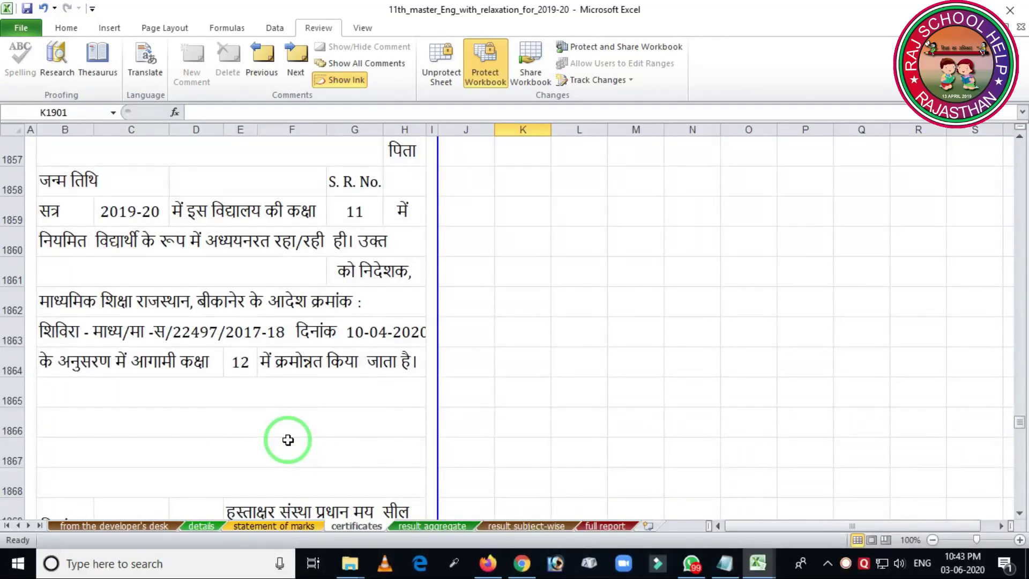
pyautogui.scroll(2, 289, 441)
pyautogui.hotkey('ctrl', 'Home')
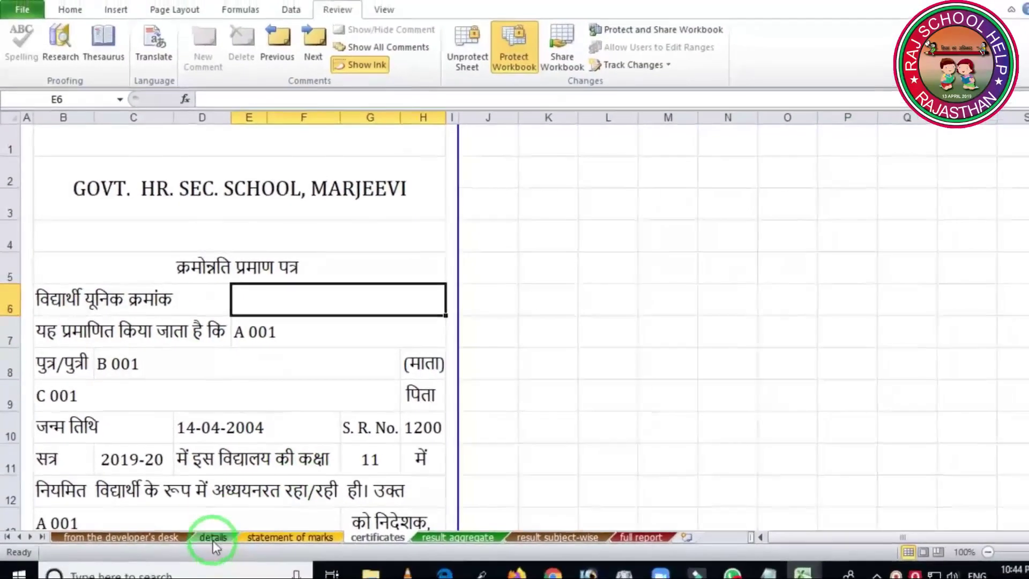
# Review the details sheet, then scroll the full report showing A 001 promoted to Class 12th, division I.
pyautogui.click(214, 541)
pyautogui.scroll(9, 352, 432)
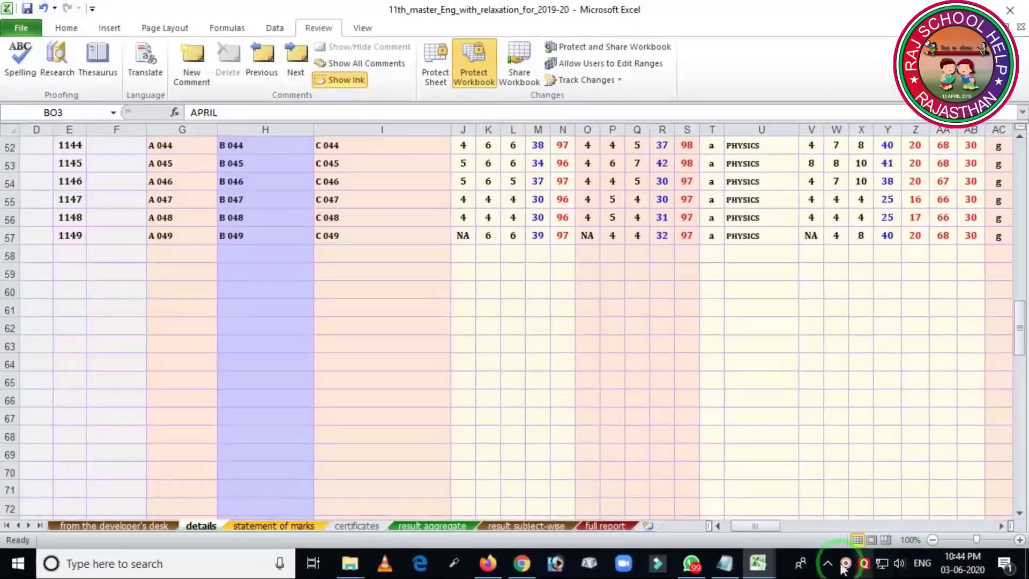
pyautogui.moveTo(756, 526); pyautogui.dragTo(721, 526)
pyautogui.scroll(6, 558, 472)
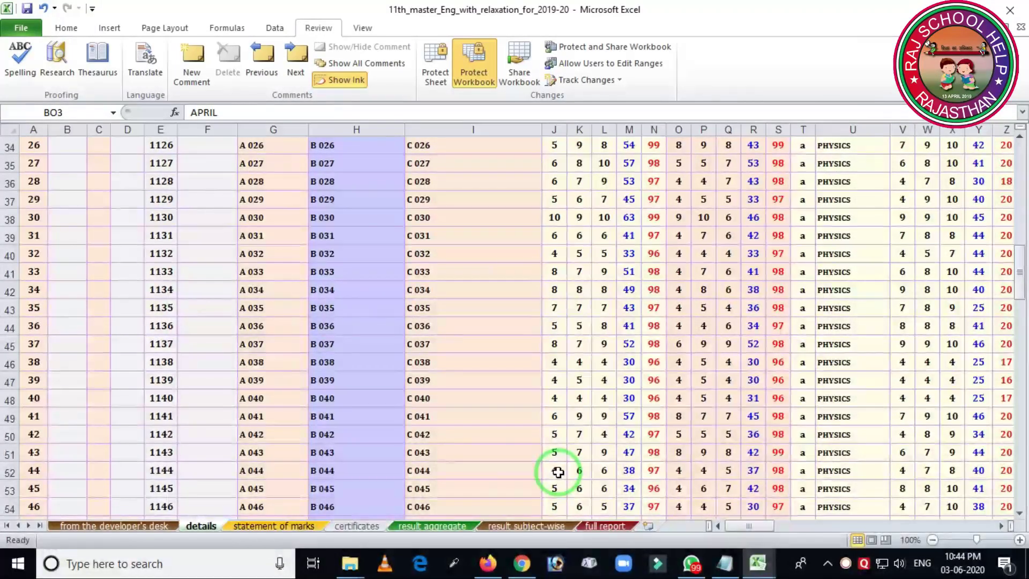
pyautogui.click(606, 526)
pyautogui.scroll(5, 448, 448)
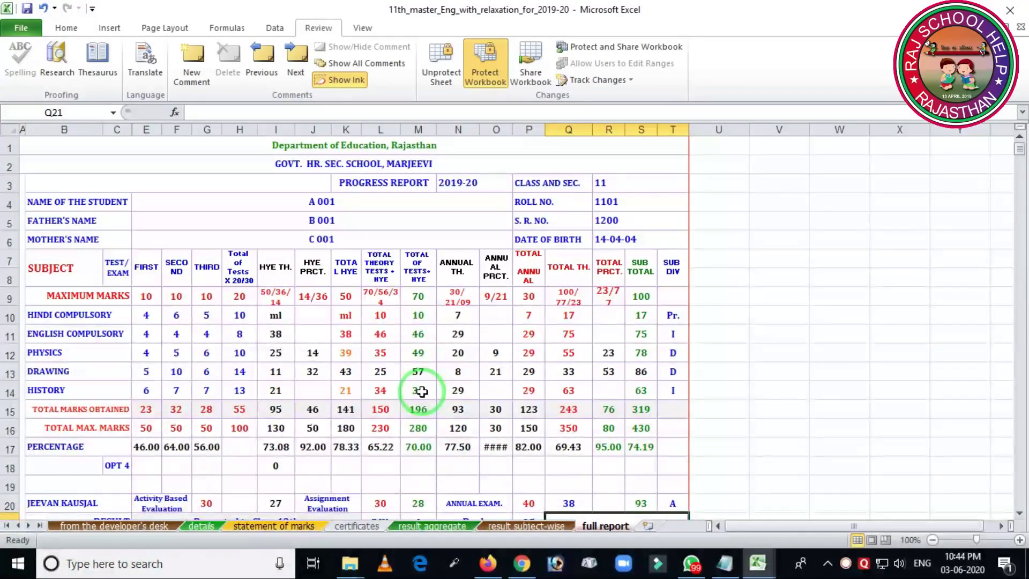
pyautogui.scroll(-1, 426, 391)
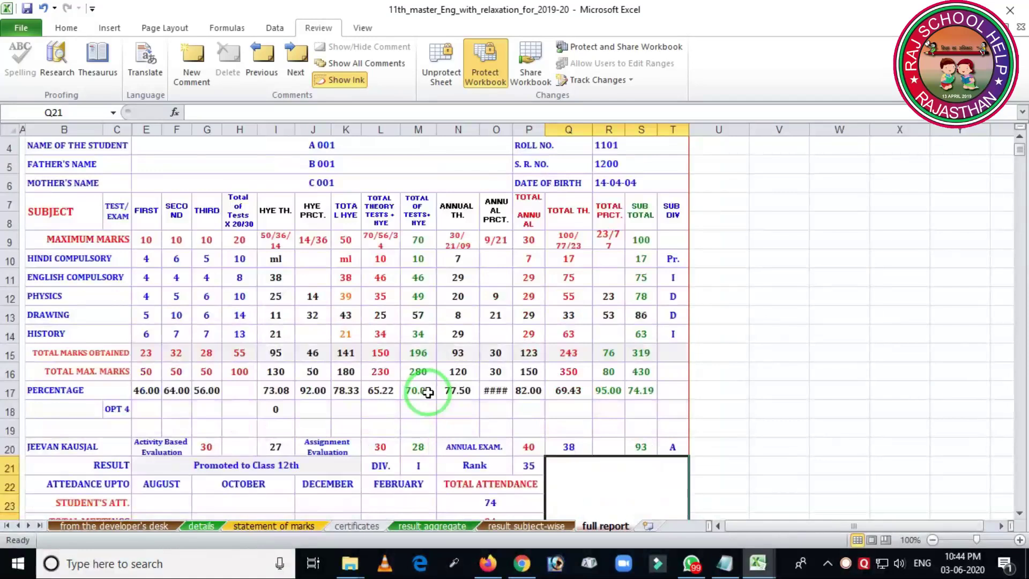
pyautogui.scroll(-2, 428, 393)
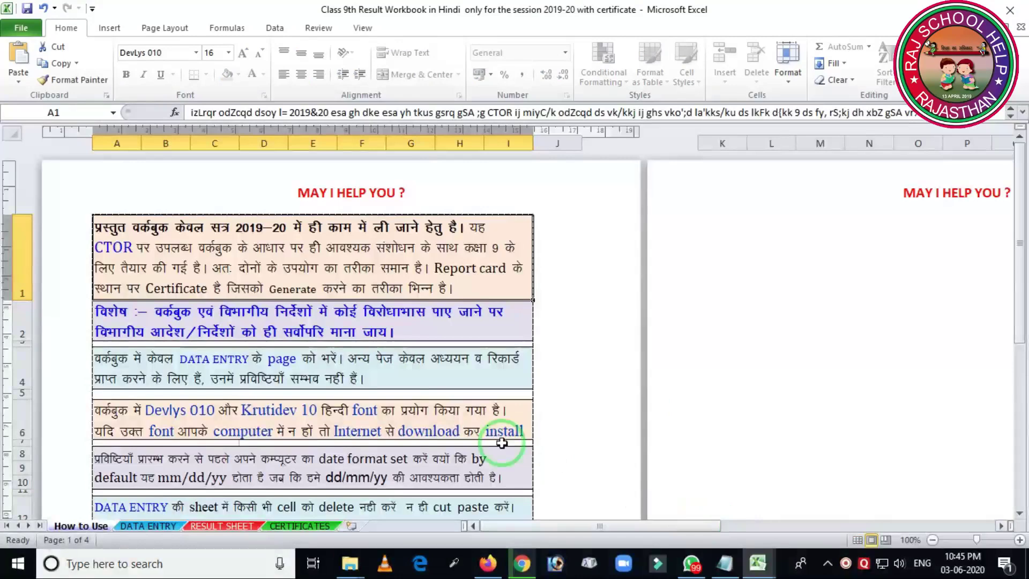
# Scroll the How to Use and DATA ENTRY sheets, ending on the class 9 'A' RESULT SHEET.
pyautogui.scroll(-5, 298, 354)
pyautogui.scroll(-2, 298, 352)
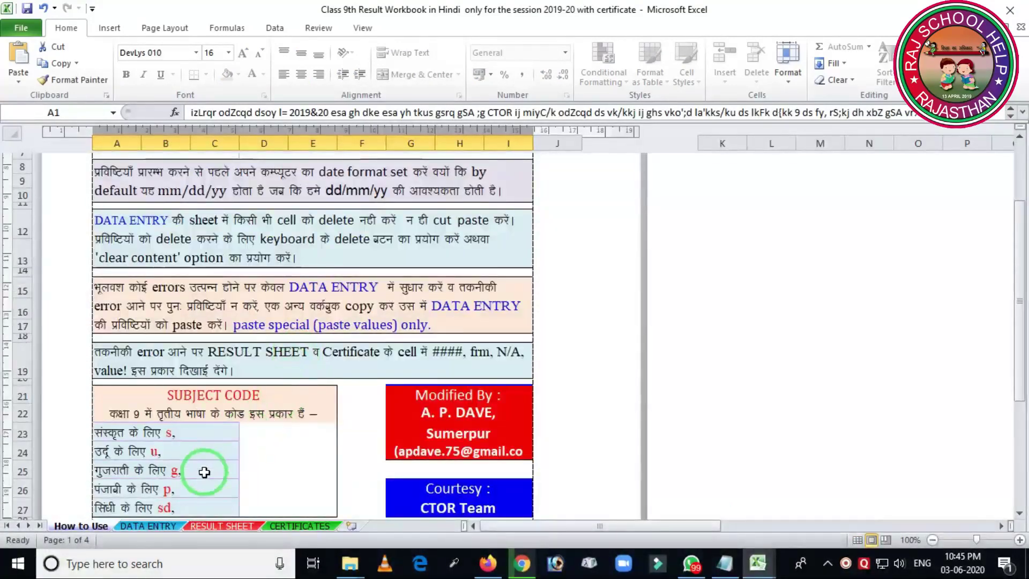
pyautogui.click(160, 528)
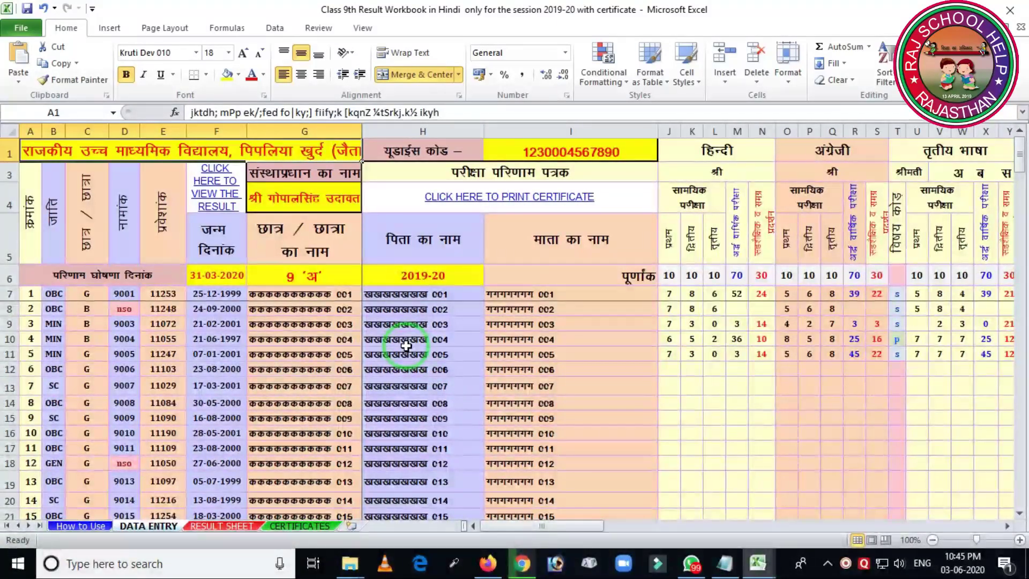
pyautogui.scroll(-2, 406, 346)
pyautogui.scroll(-2, 407, 345)
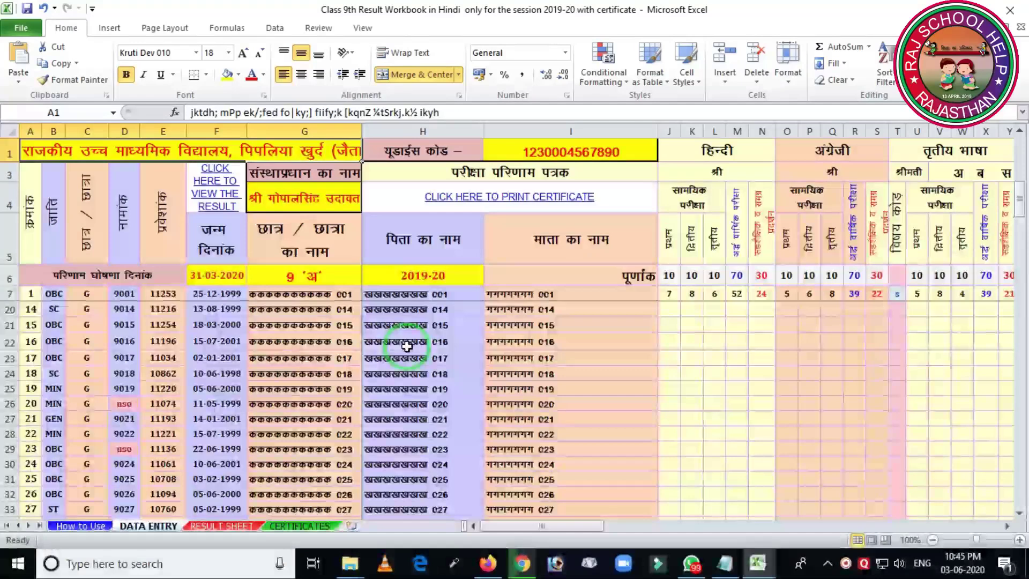
pyautogui.click(224, 526)
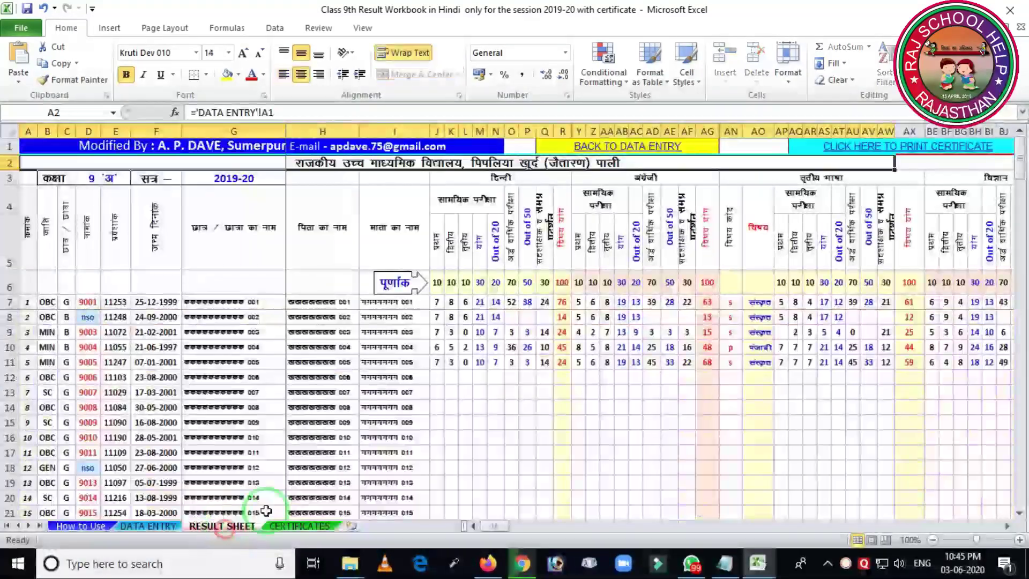
# On the CERTIFICATES sheet, change the roll number in E3 to 9002 to generate its certificate.
pyautogui.click(313, 527)
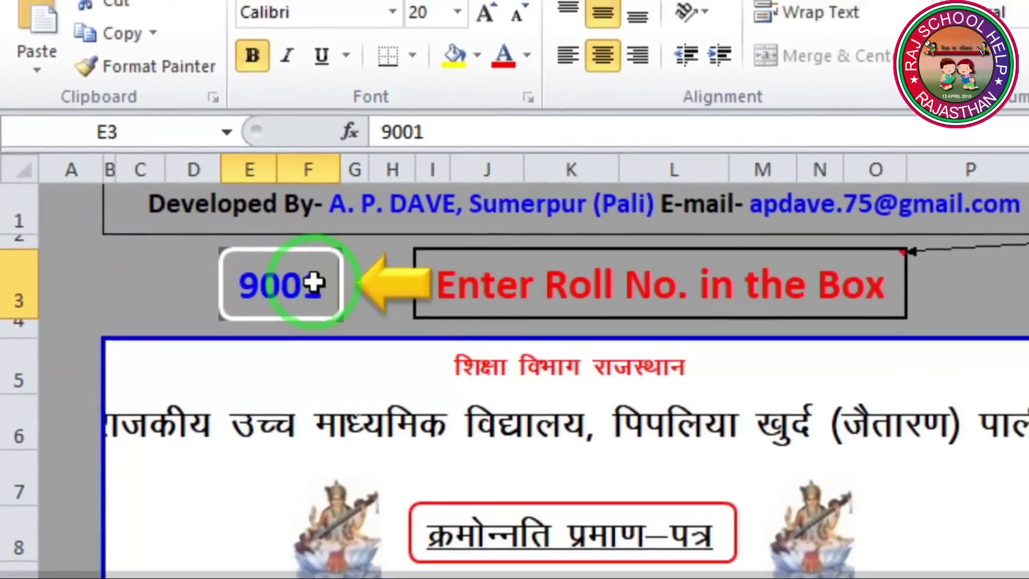
pyautogui.doubleClick(309, 277)
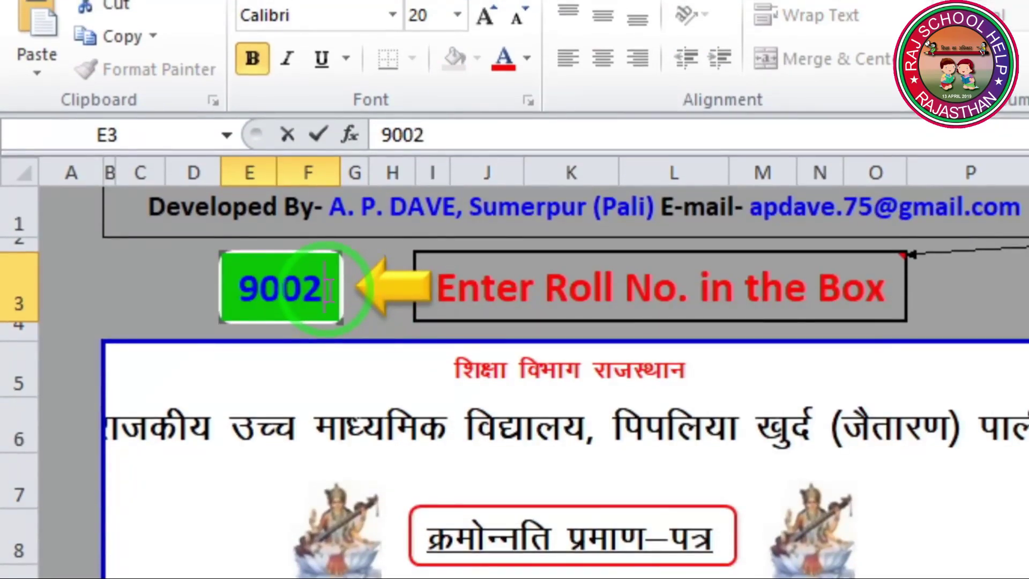
pyautogui.press('Return')
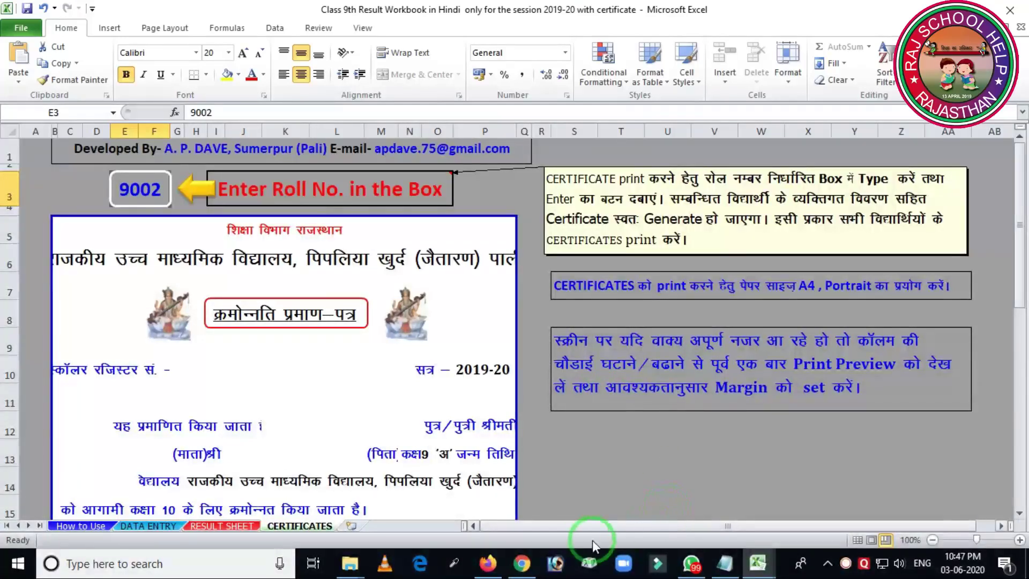
pyautogui.click(523, 563)
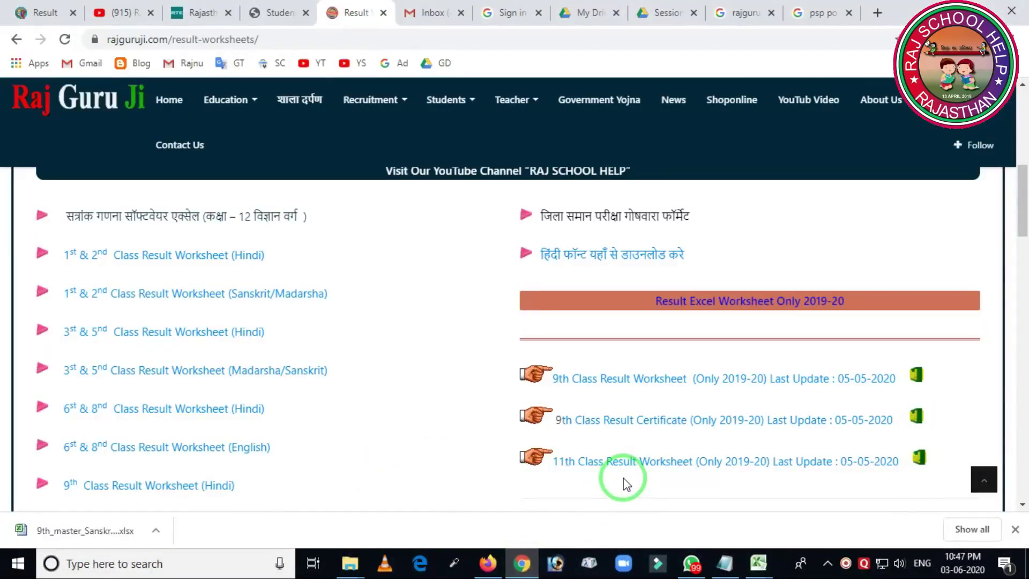